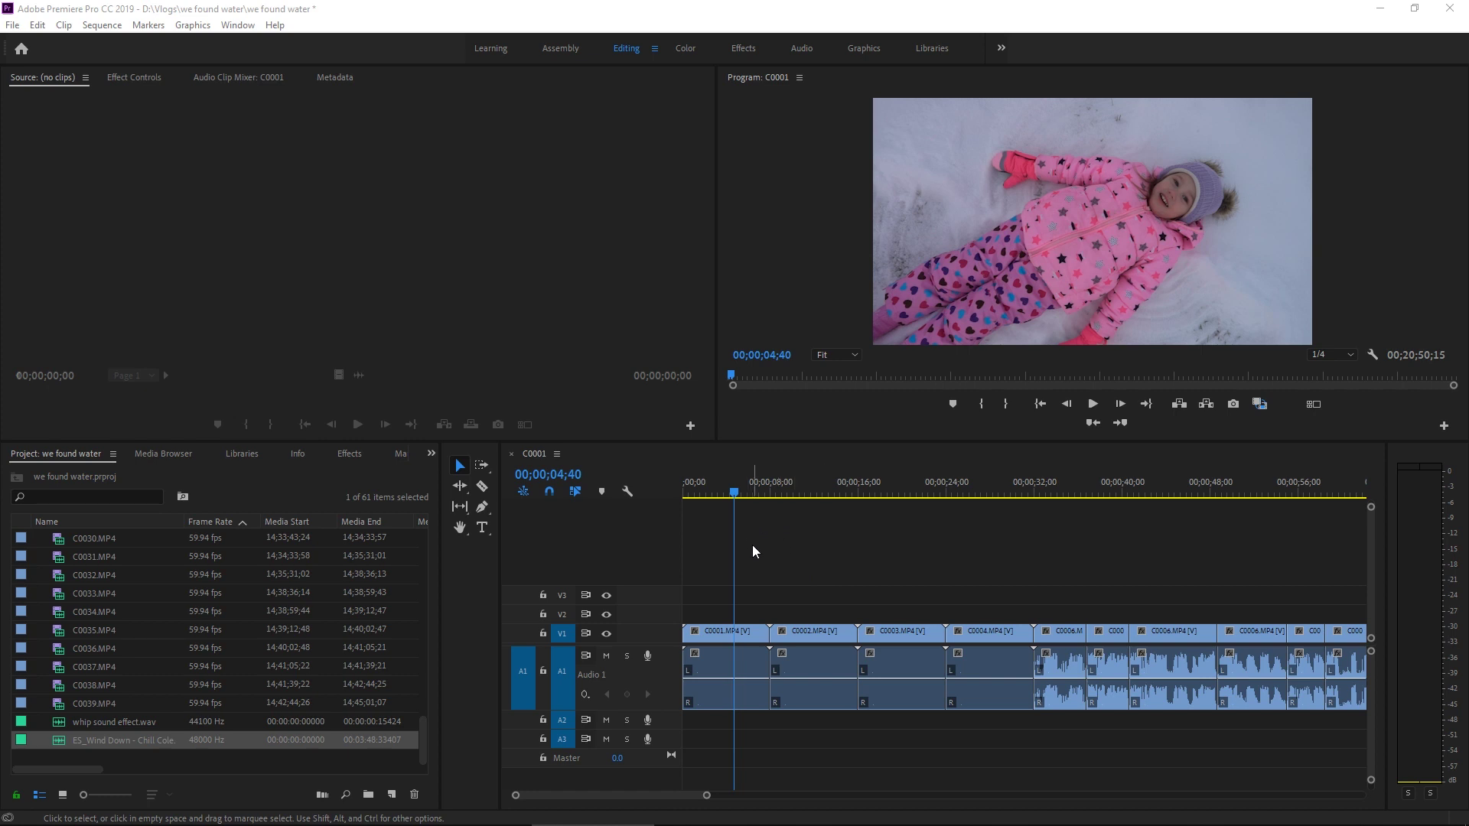
Review the vlog through about 34 seconds, then load ES_Wind Down - Chill Cole.mp3 in the Source monitor
click(734, 495)
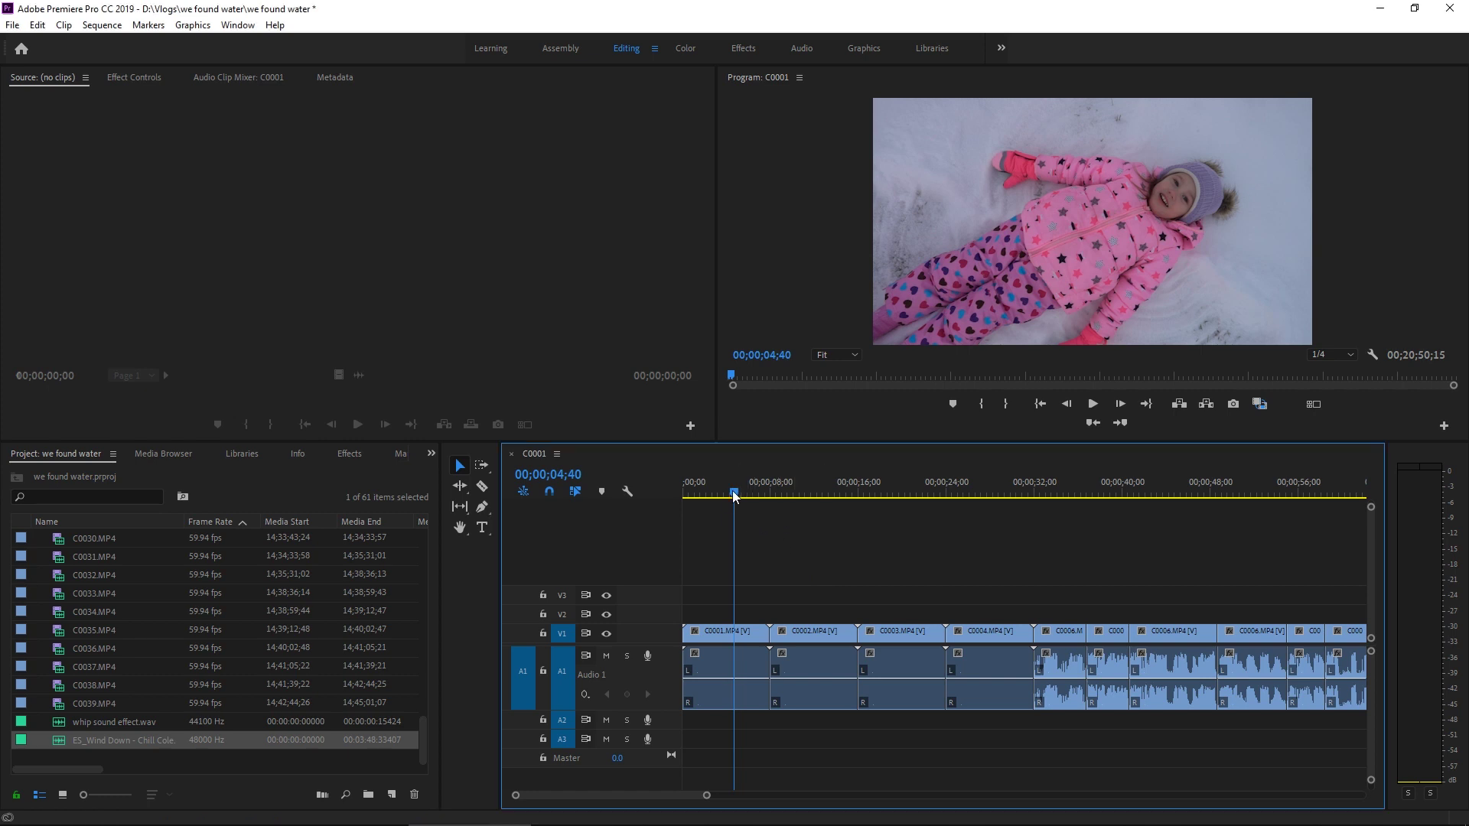
drag(734, 495, 790, 495)
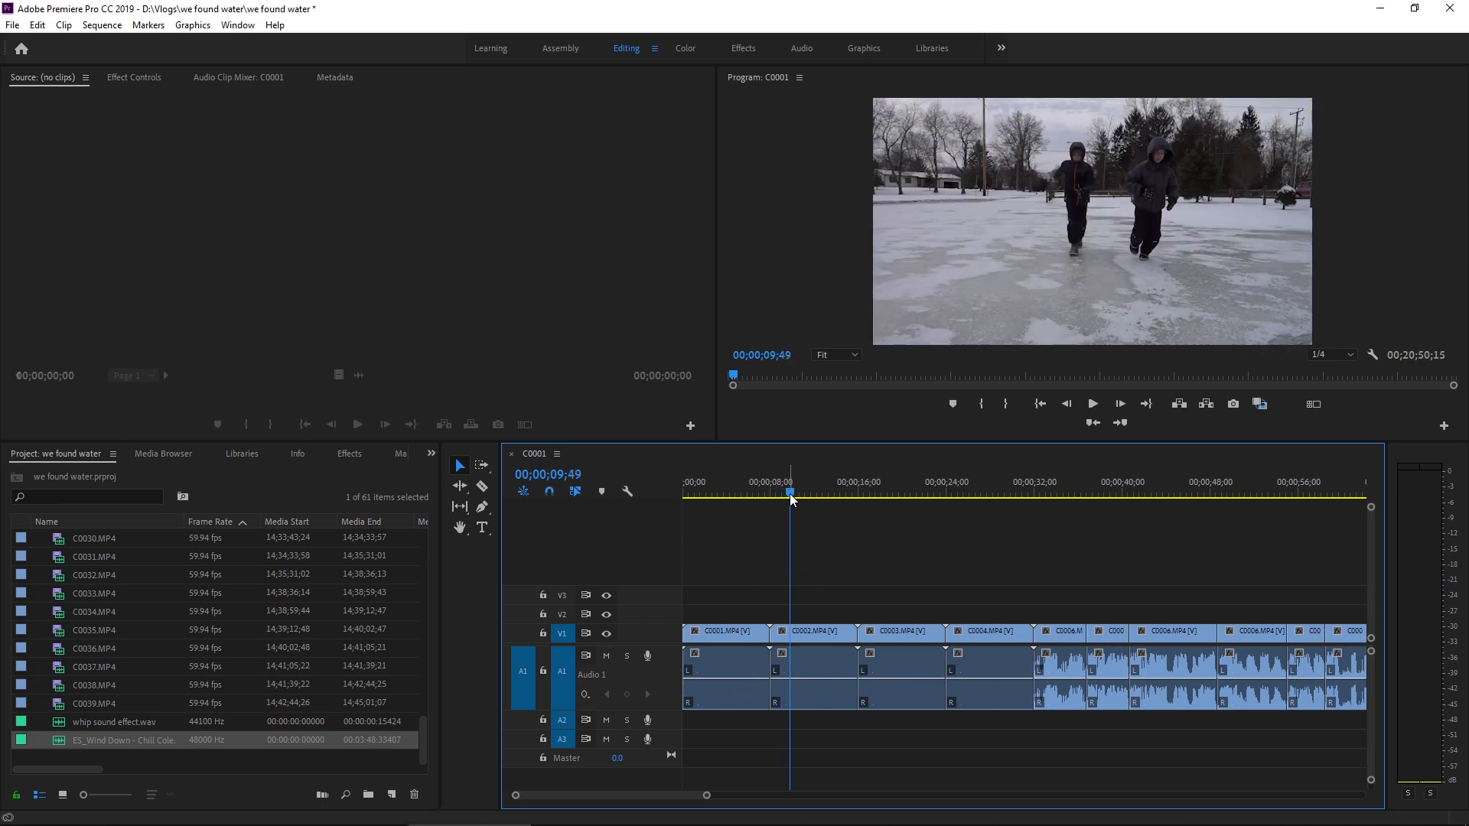
drag(790, 493, 819, 498)
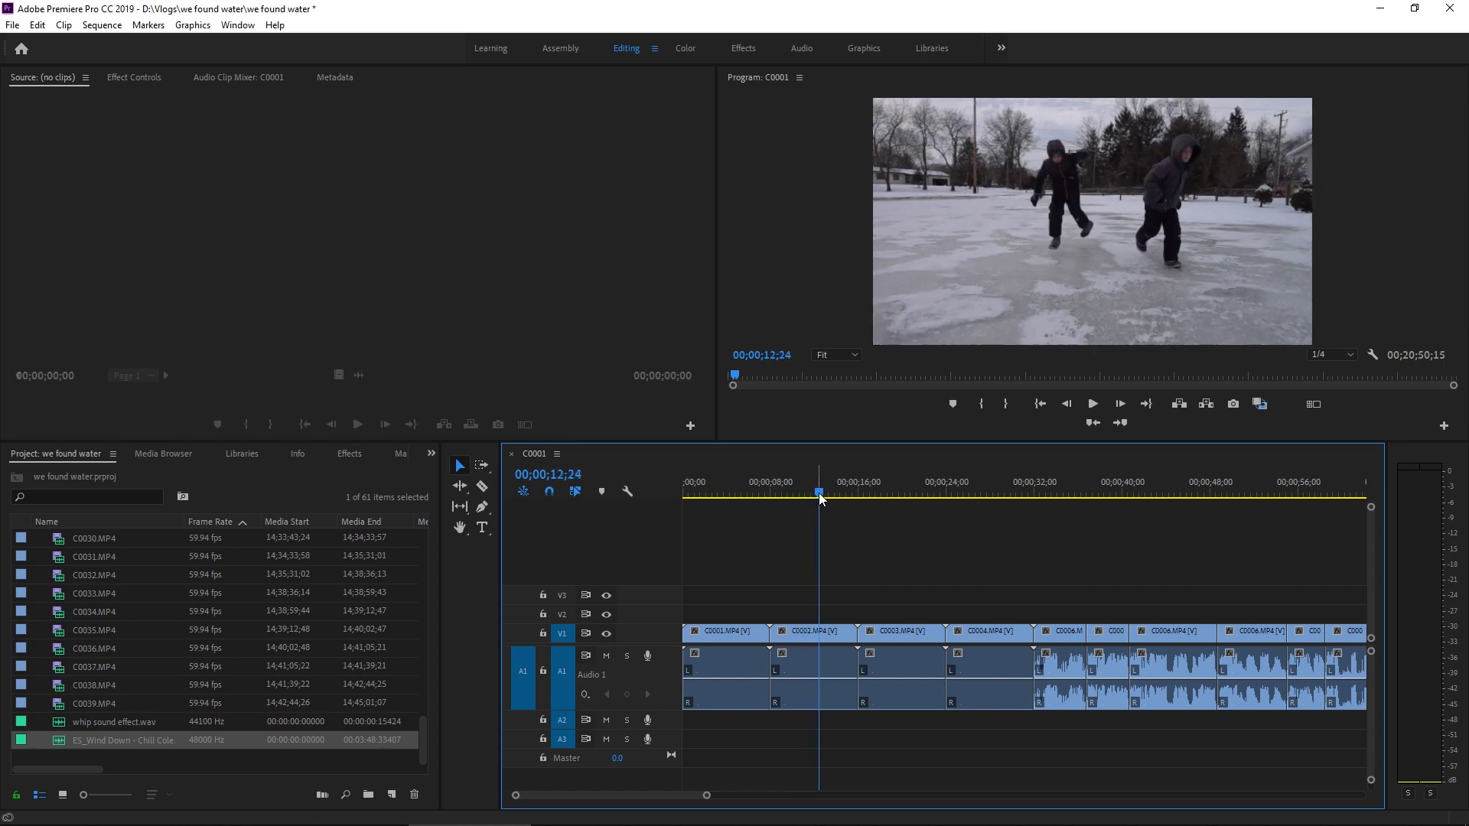
drag(995, 493, 1021, 495)
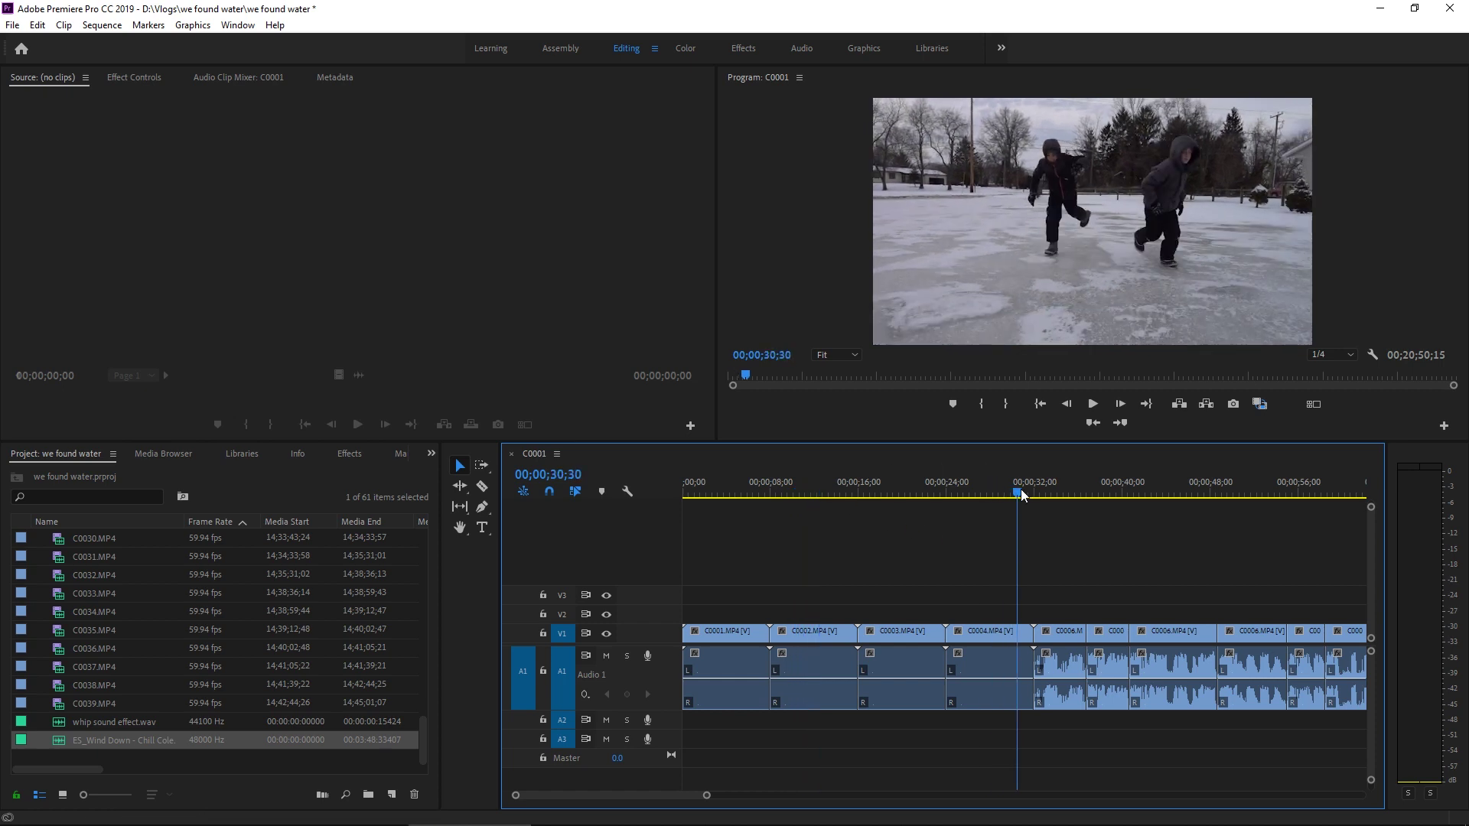
key(space)
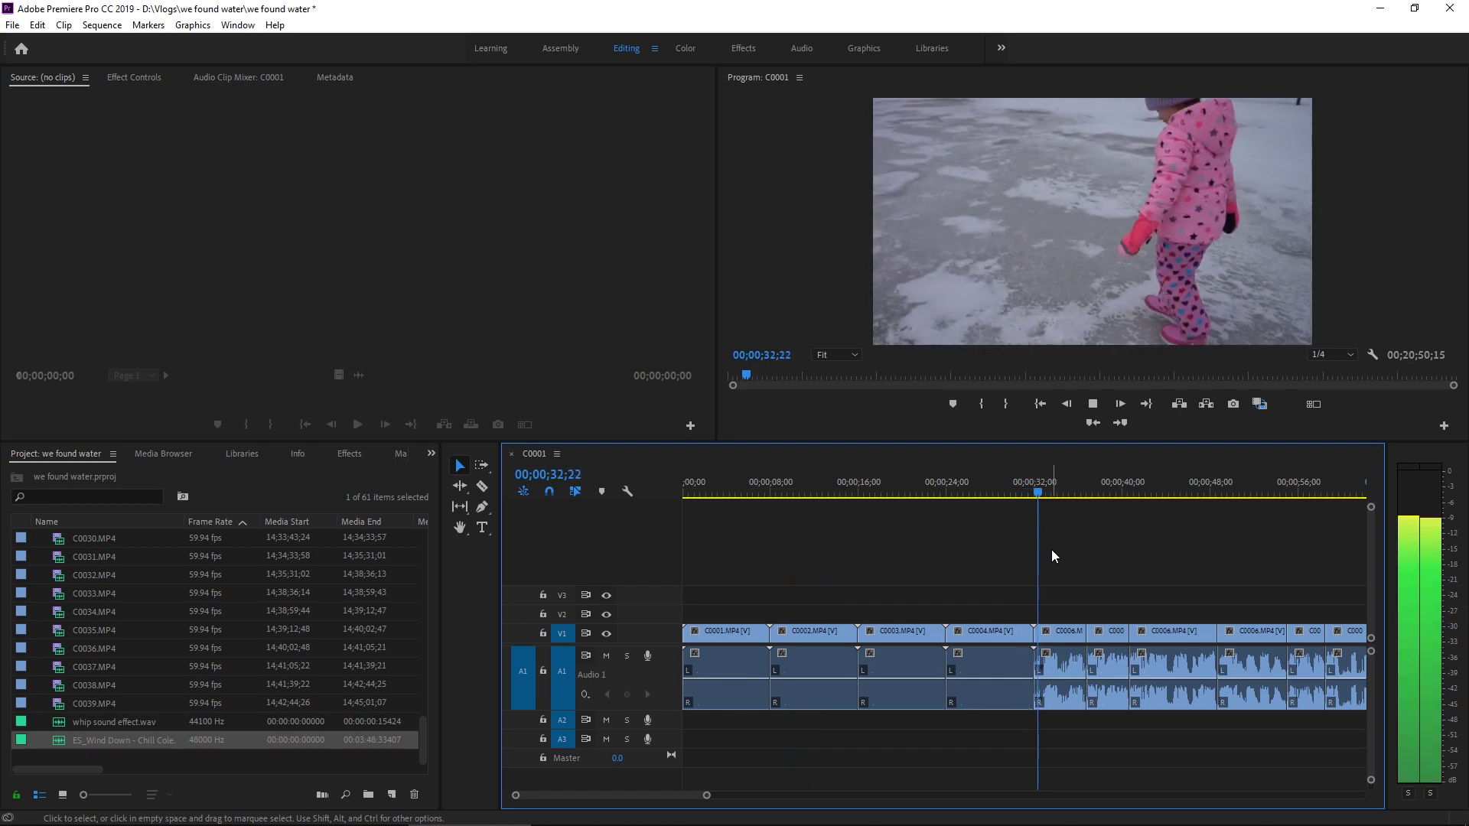
key(space)
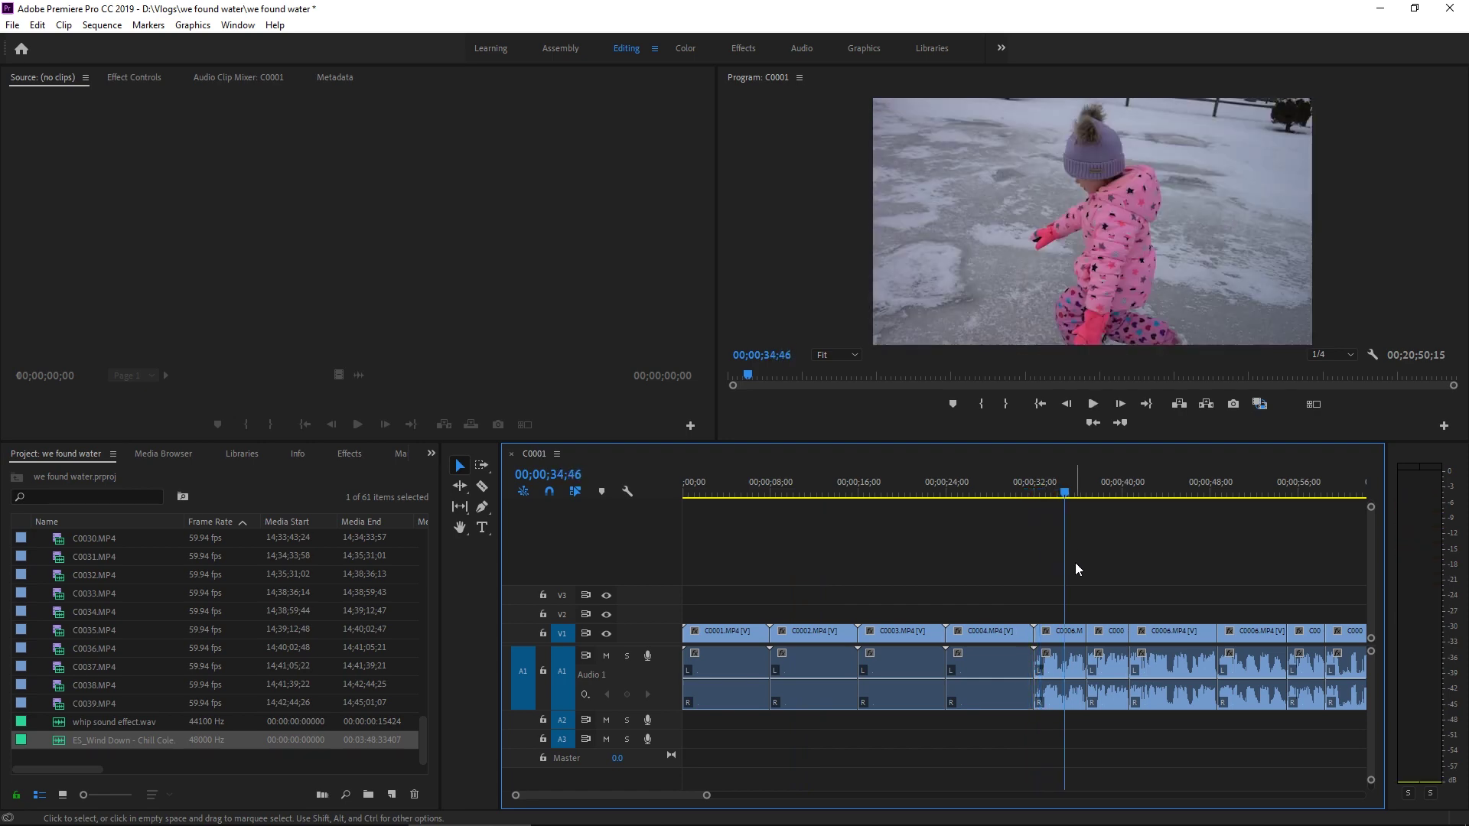
double_click(64, 741)
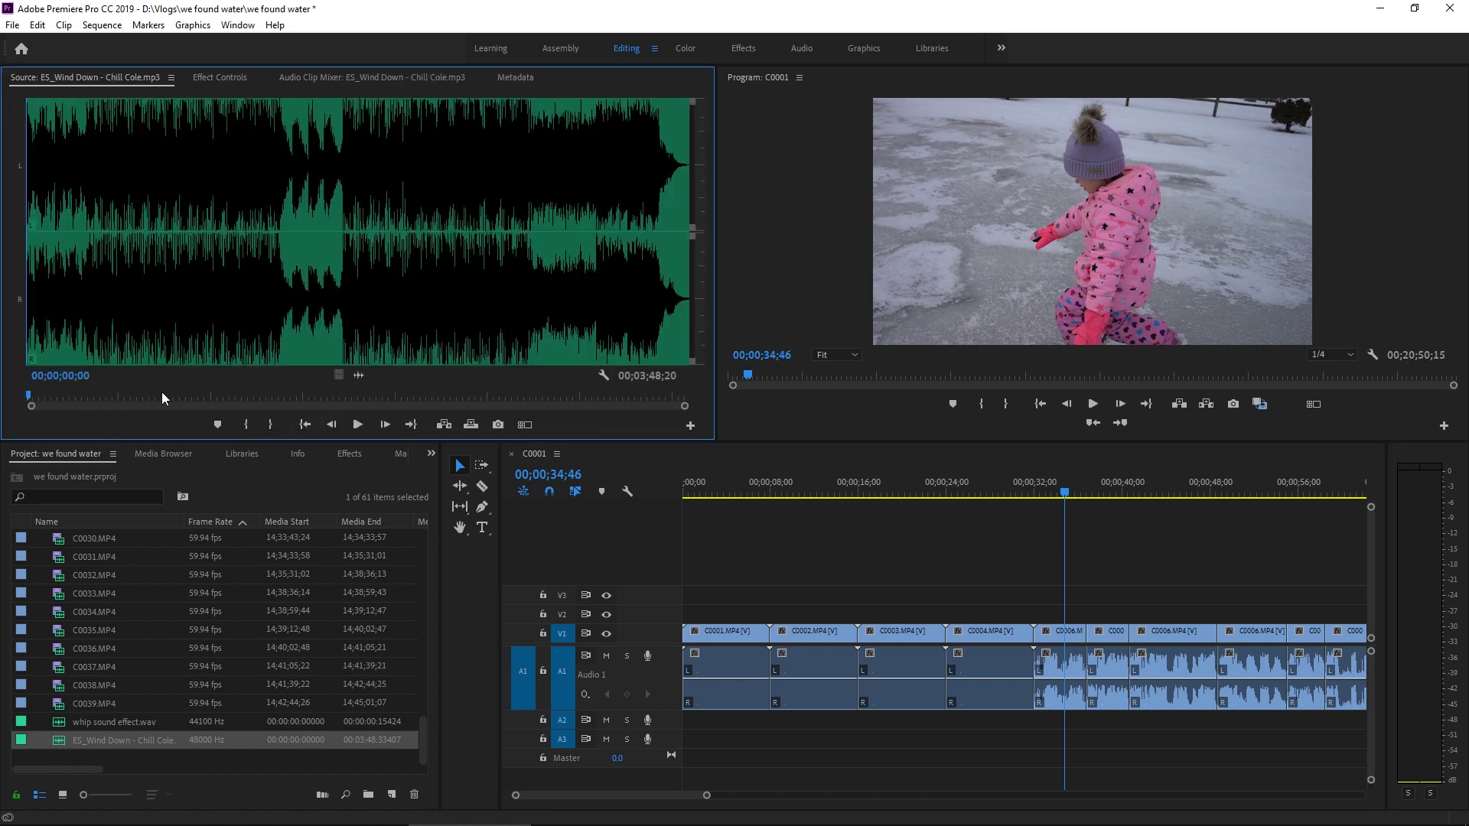
Find and set the music's In point at 01;49;04, previewing from there
click(343, 398)
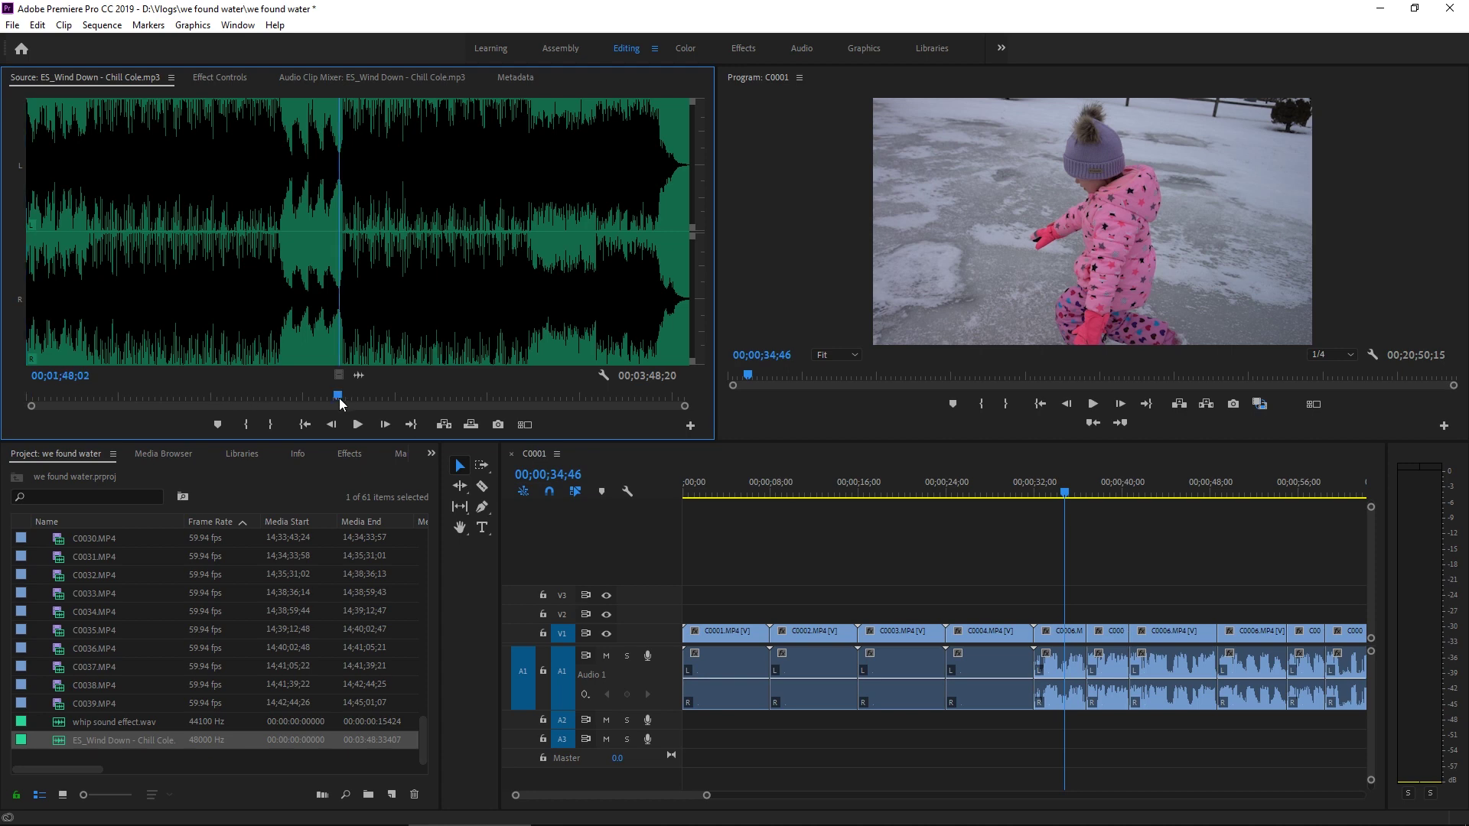
key(space)
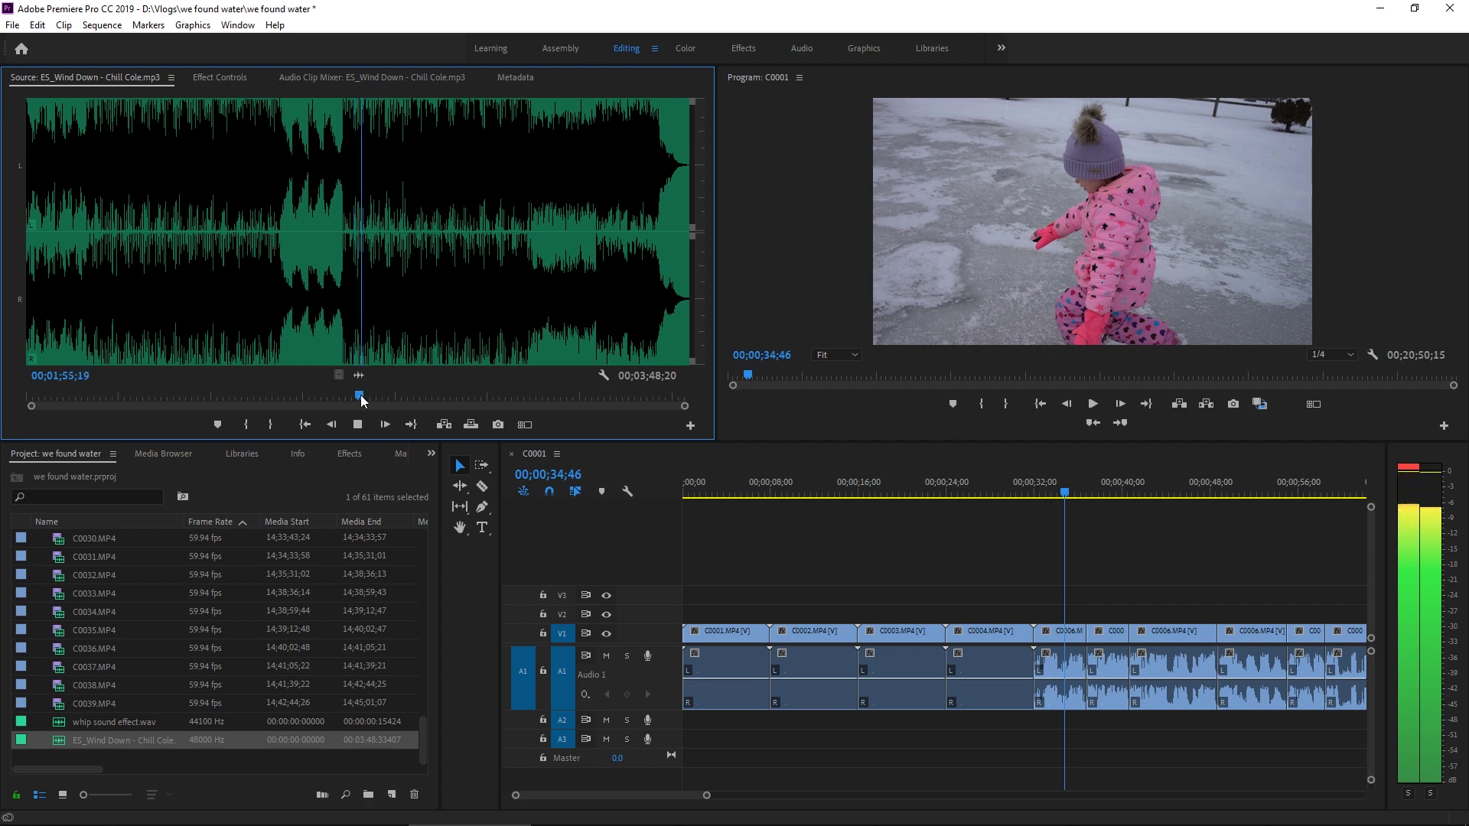
drag(366, 396, 343, 397)
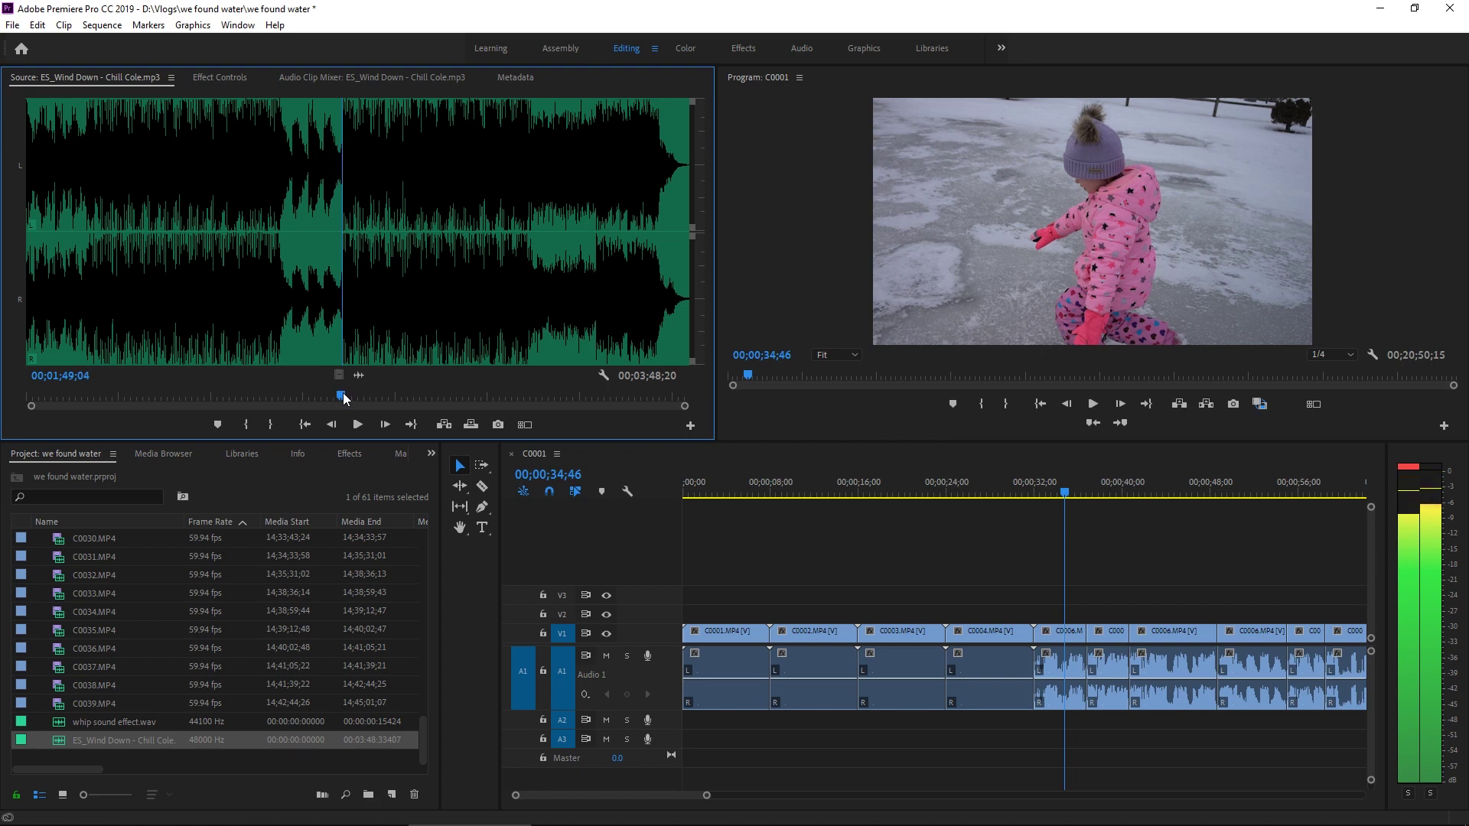
key(space)
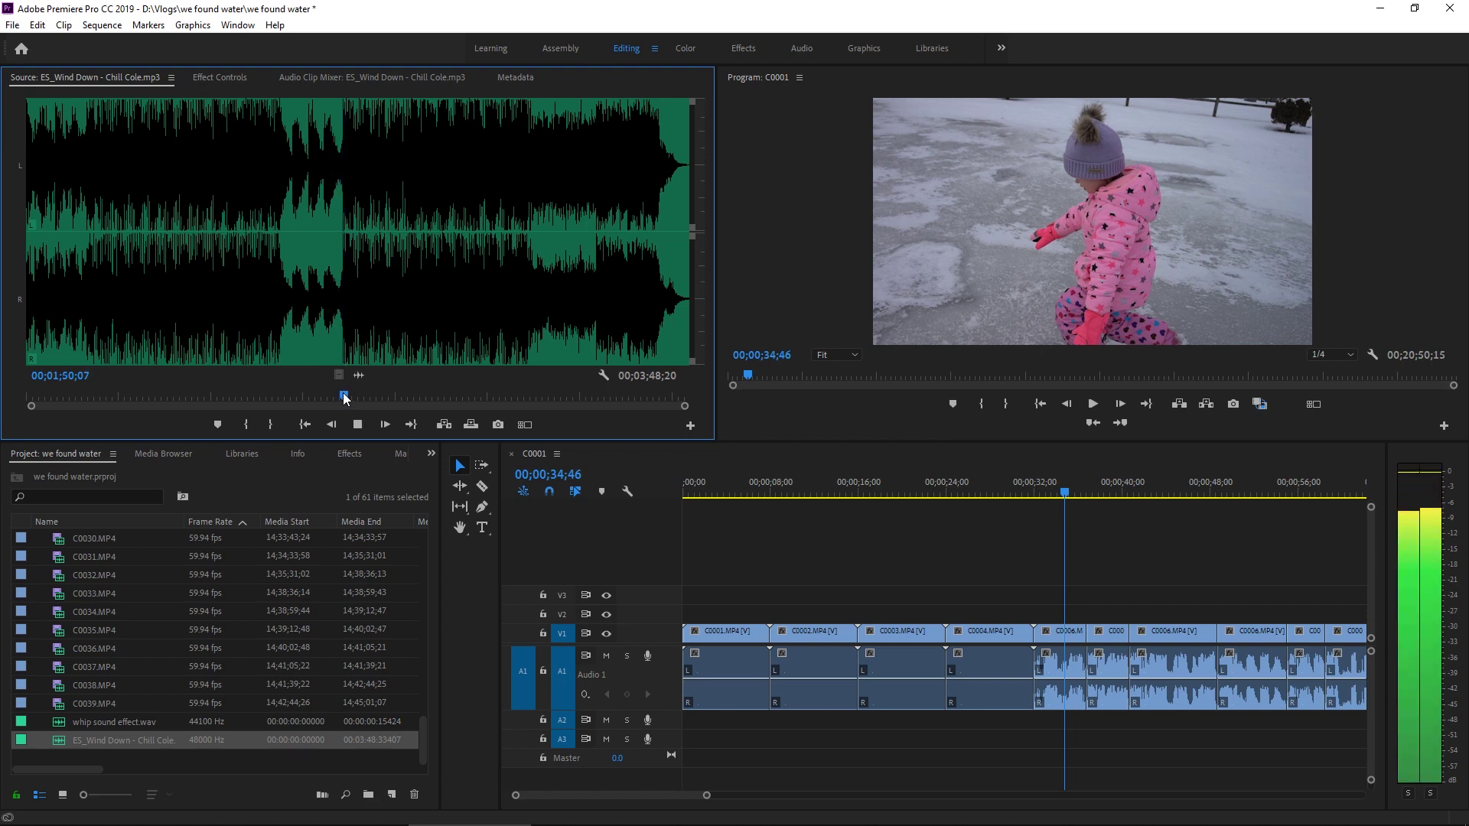
drag(344, 397, 340, 401)
key(i)
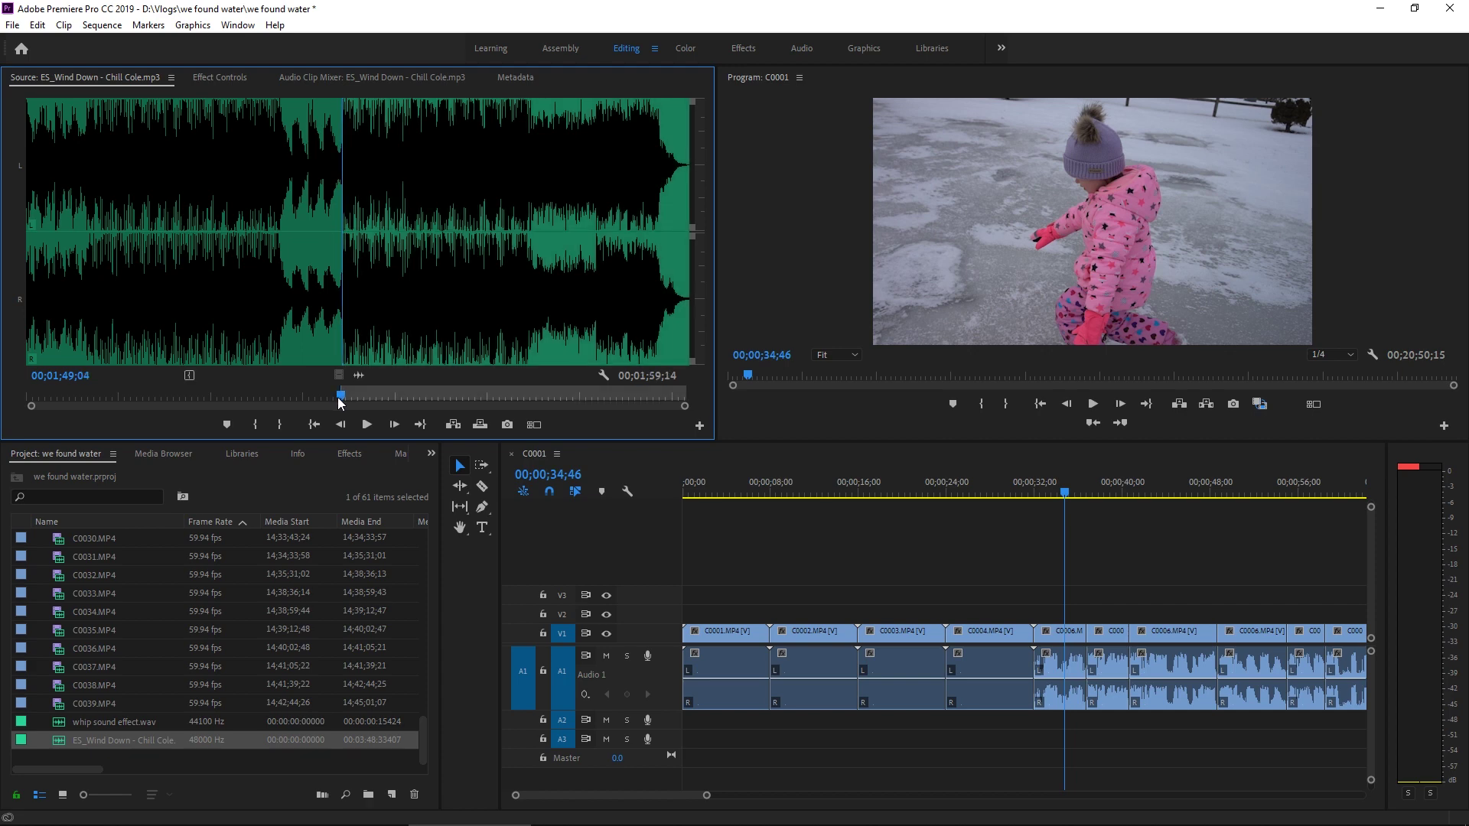
key(space)
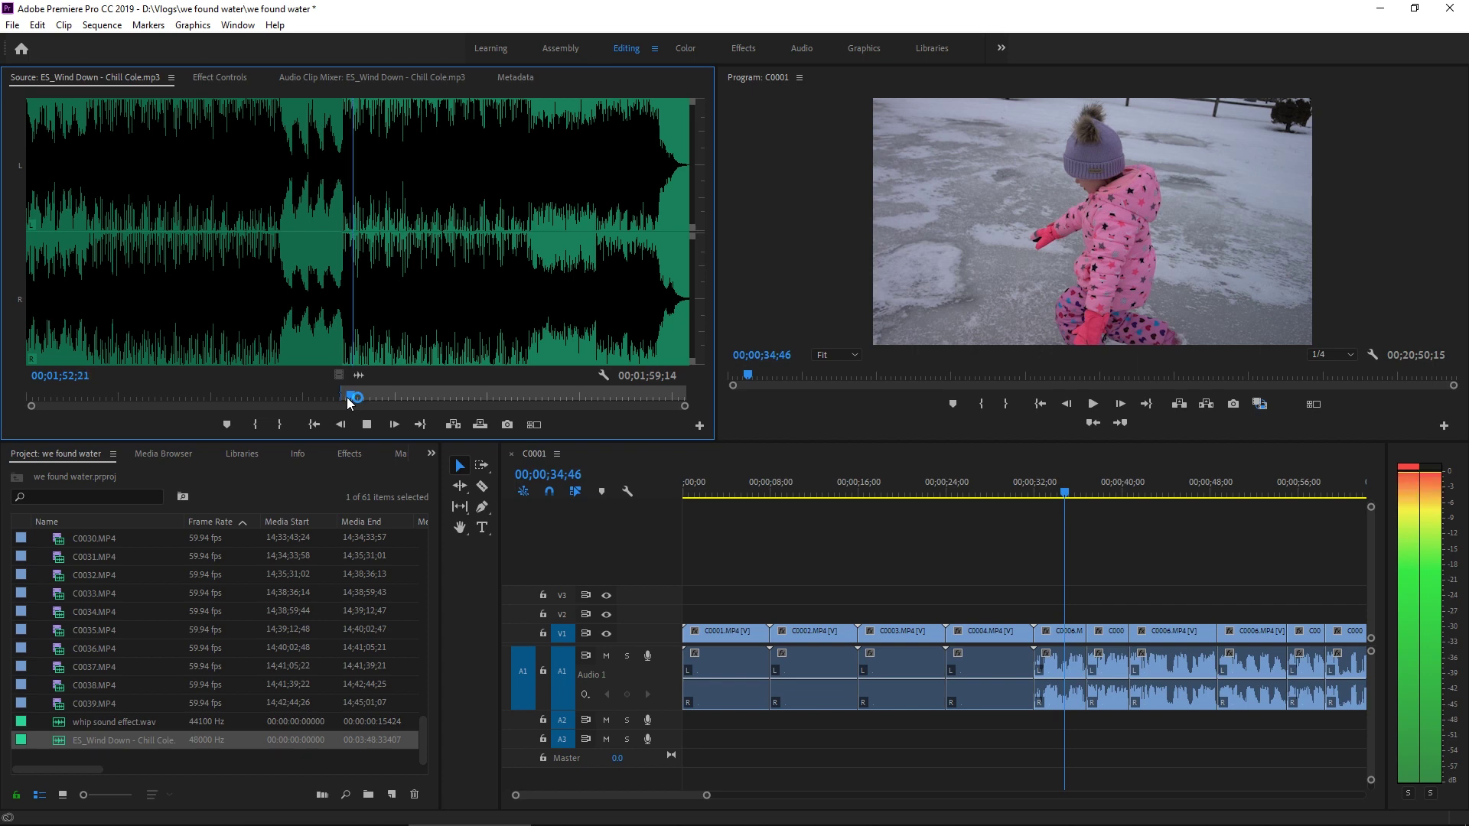
key(space)
Set the Out point at 02;14;04 and place the marked section on Audio 2 at the sequence start
drag(355, 399, 417, 396)
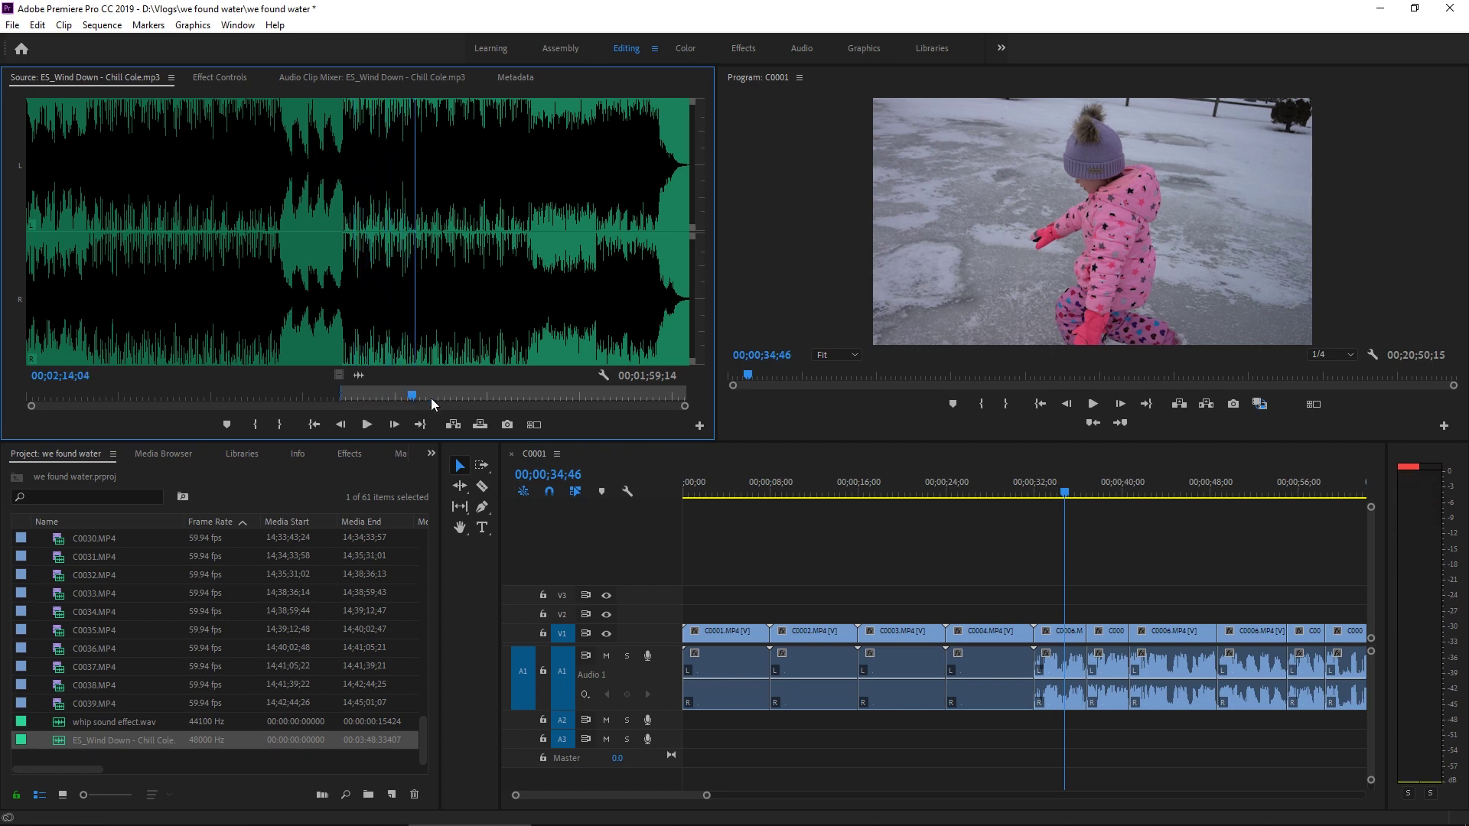
key(o)
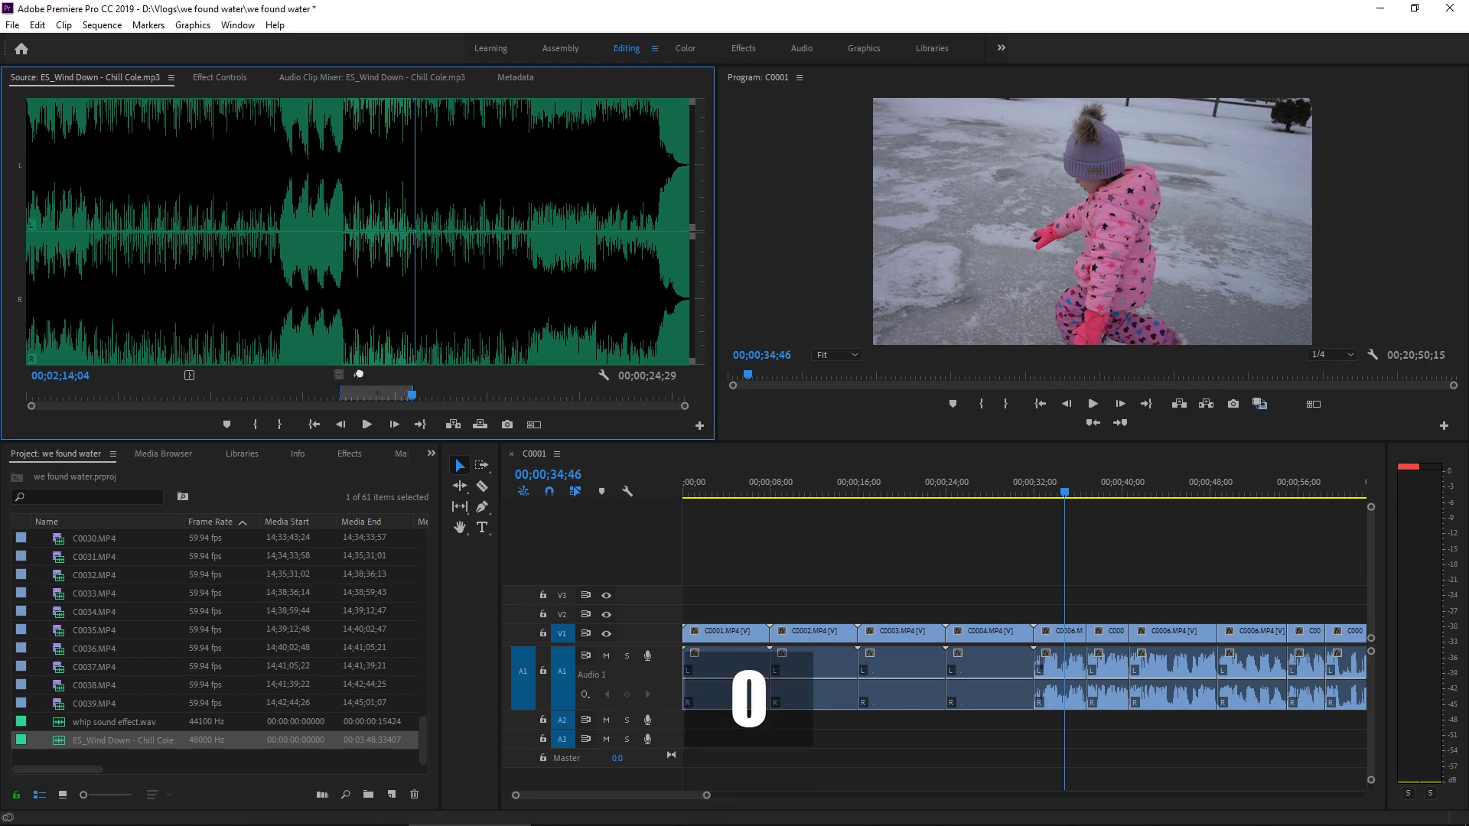
drag(359, 374, 686, 727)
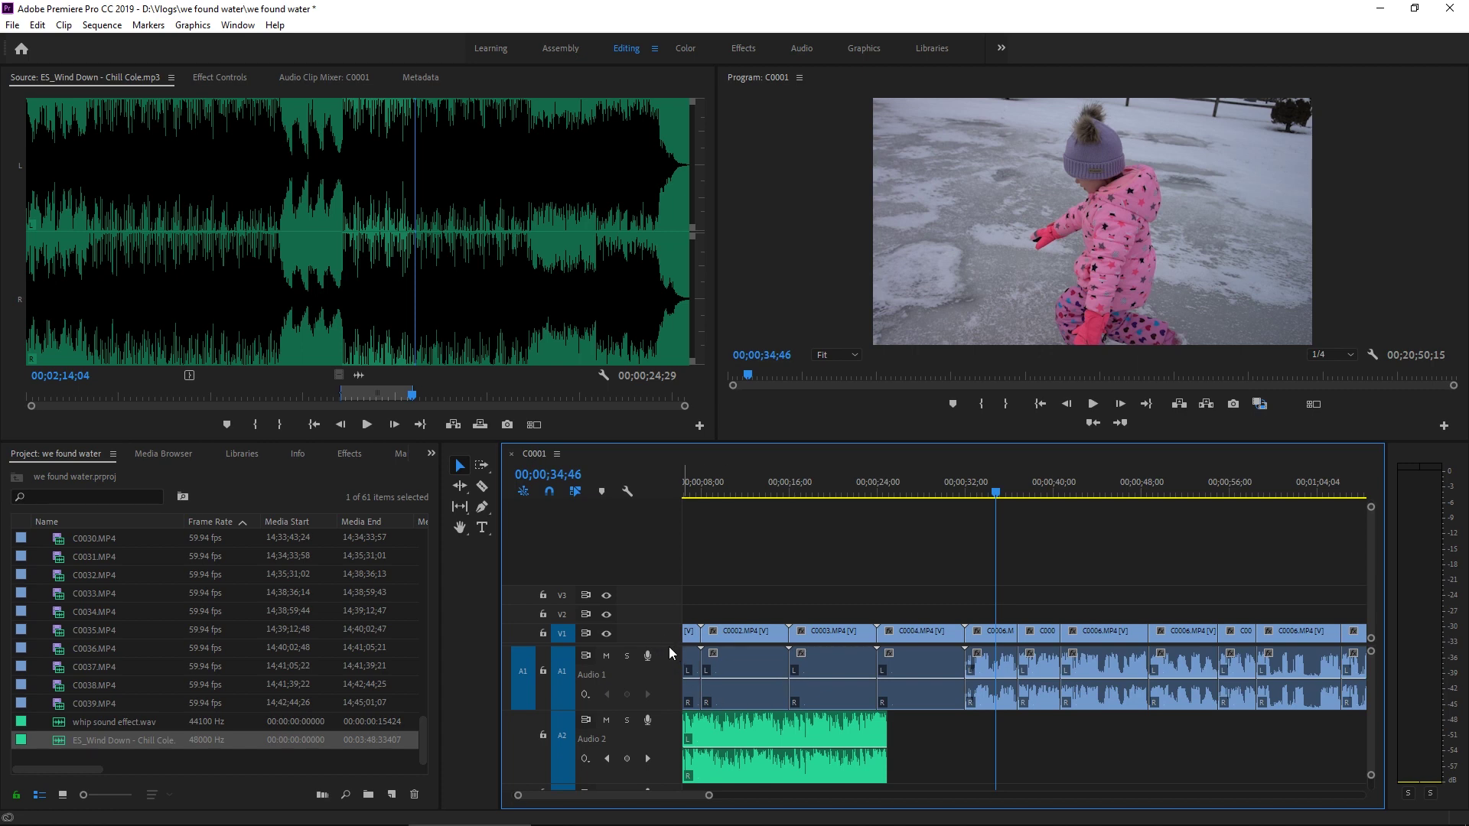
Enlarge the audio tracks and trim the music clip's right edge out to about 38 seconds
drag(670, 645, 684, 603)
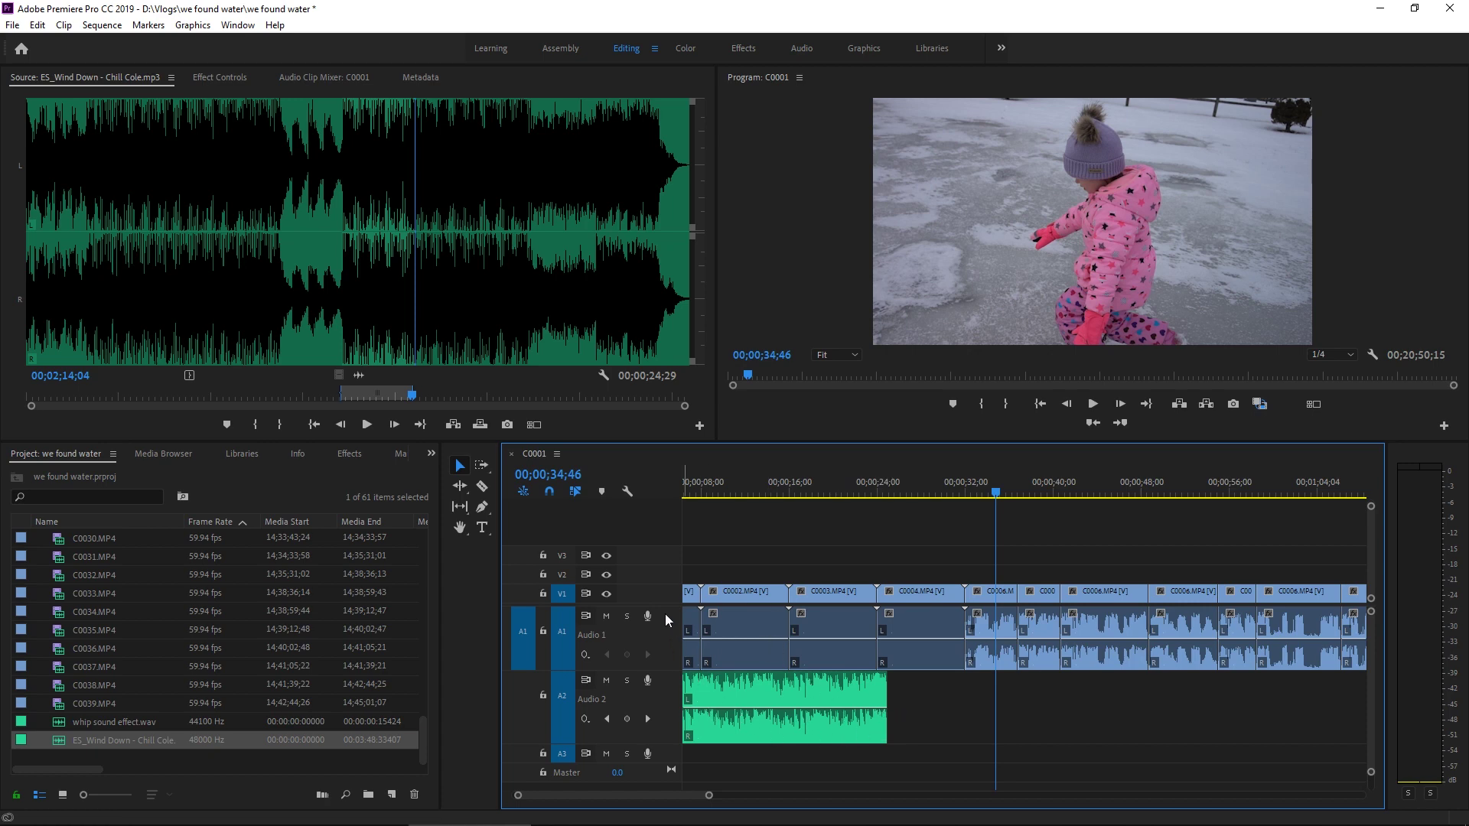
drag(661, 605, 663, 584)
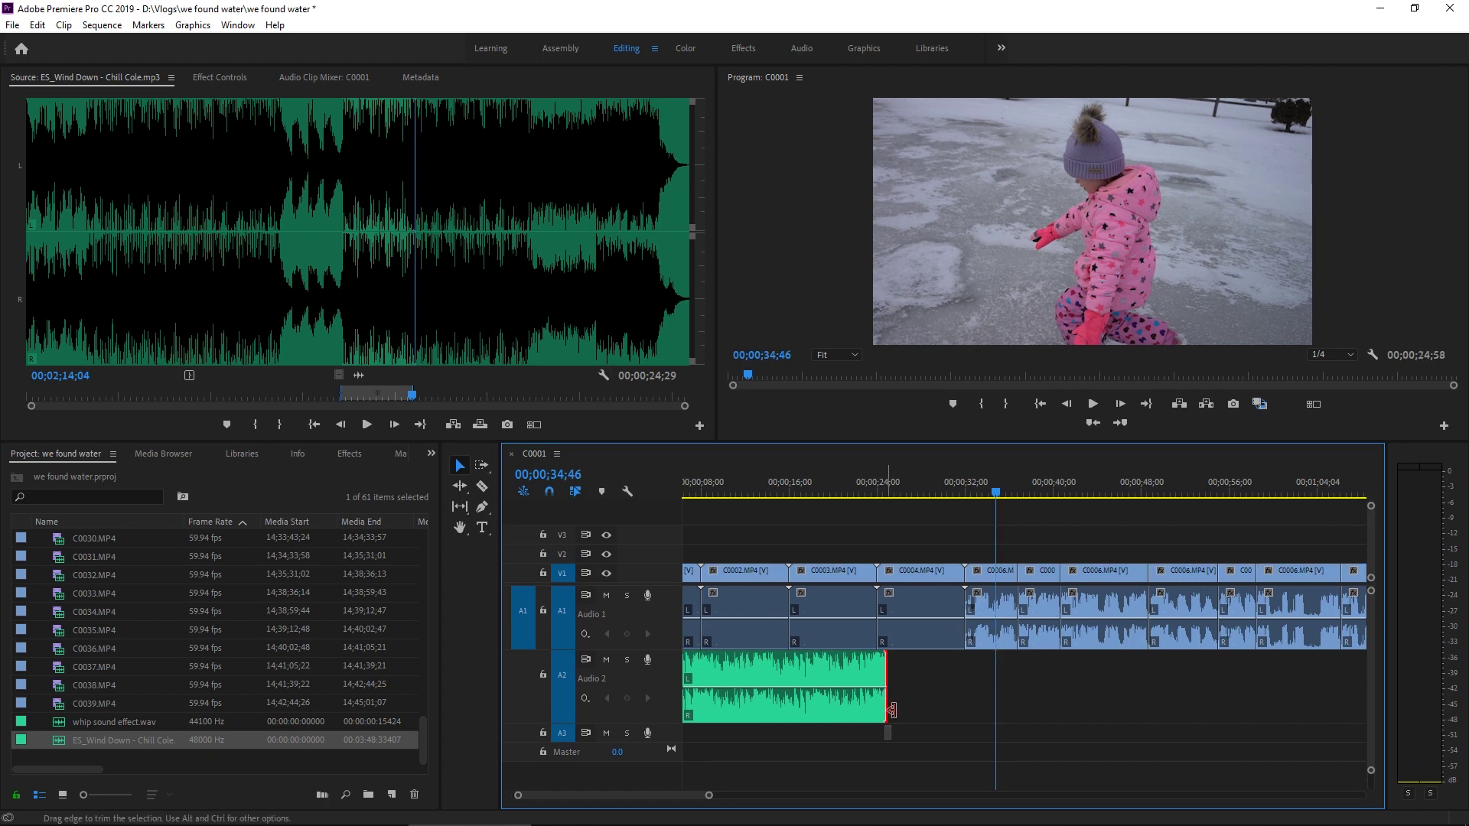
drag(887, 701, 1058, 694)
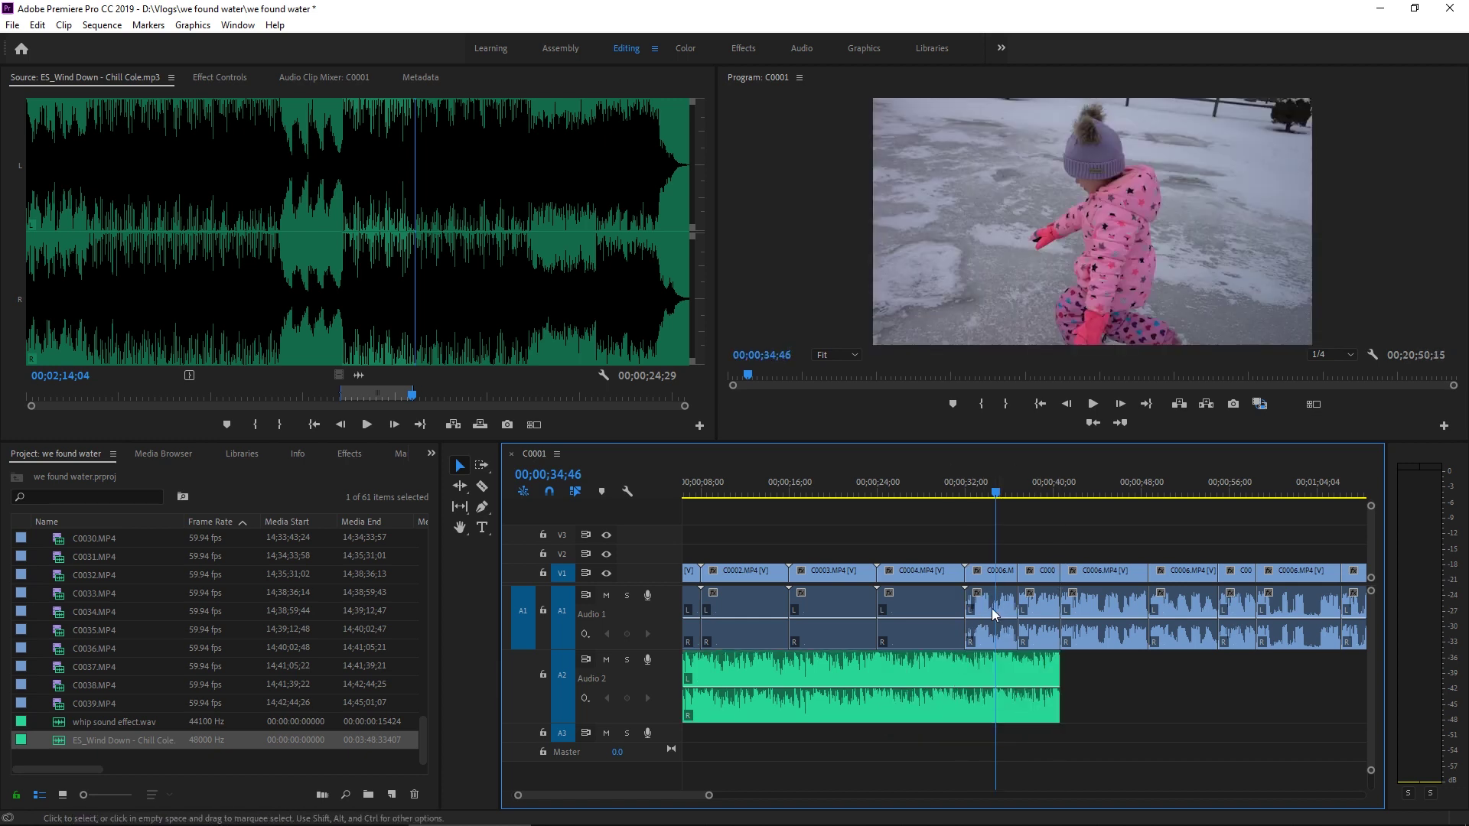
drag(999, 498, 729, 535)
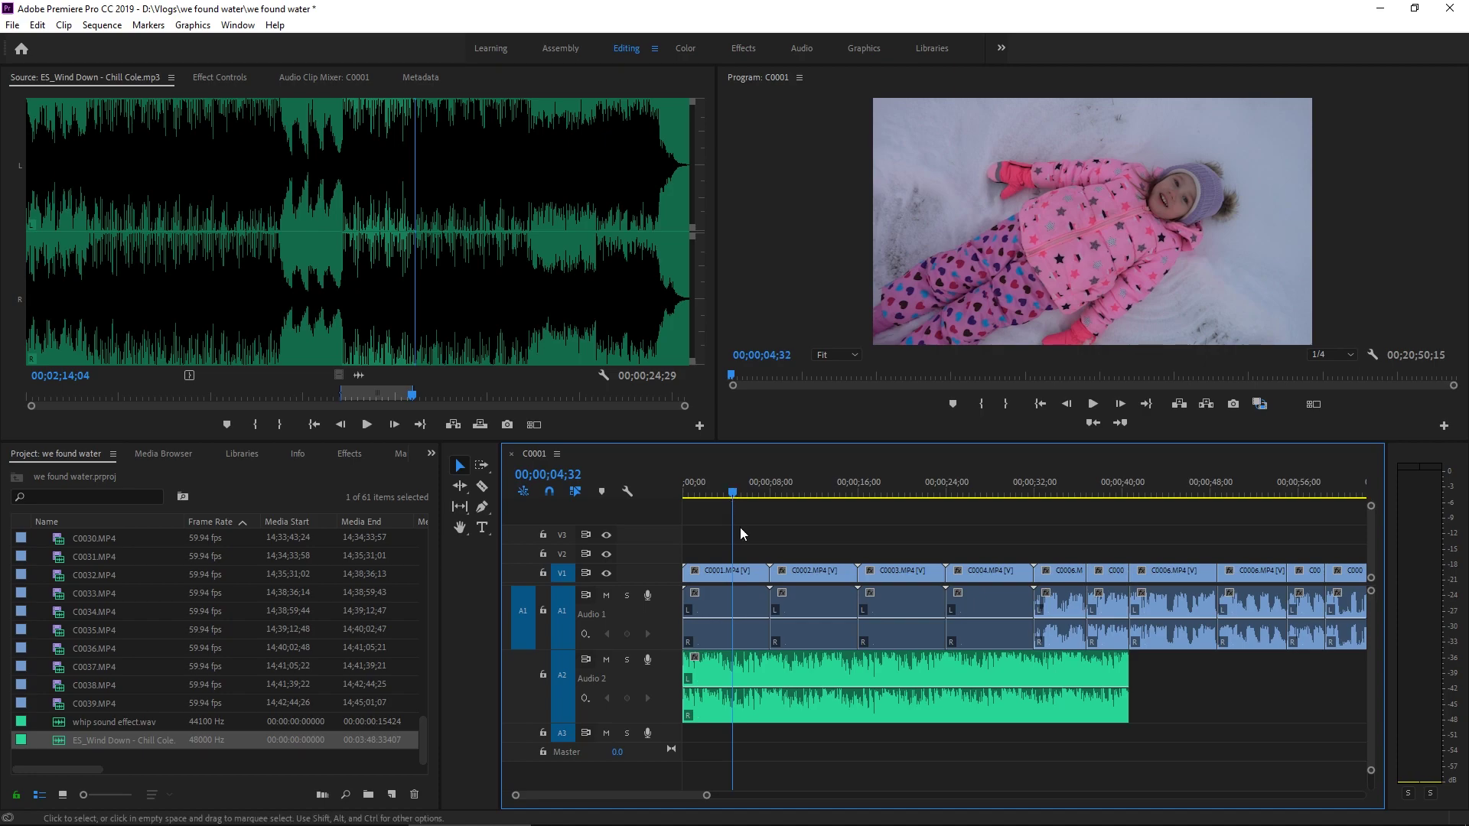
mouse_move(755, 686)
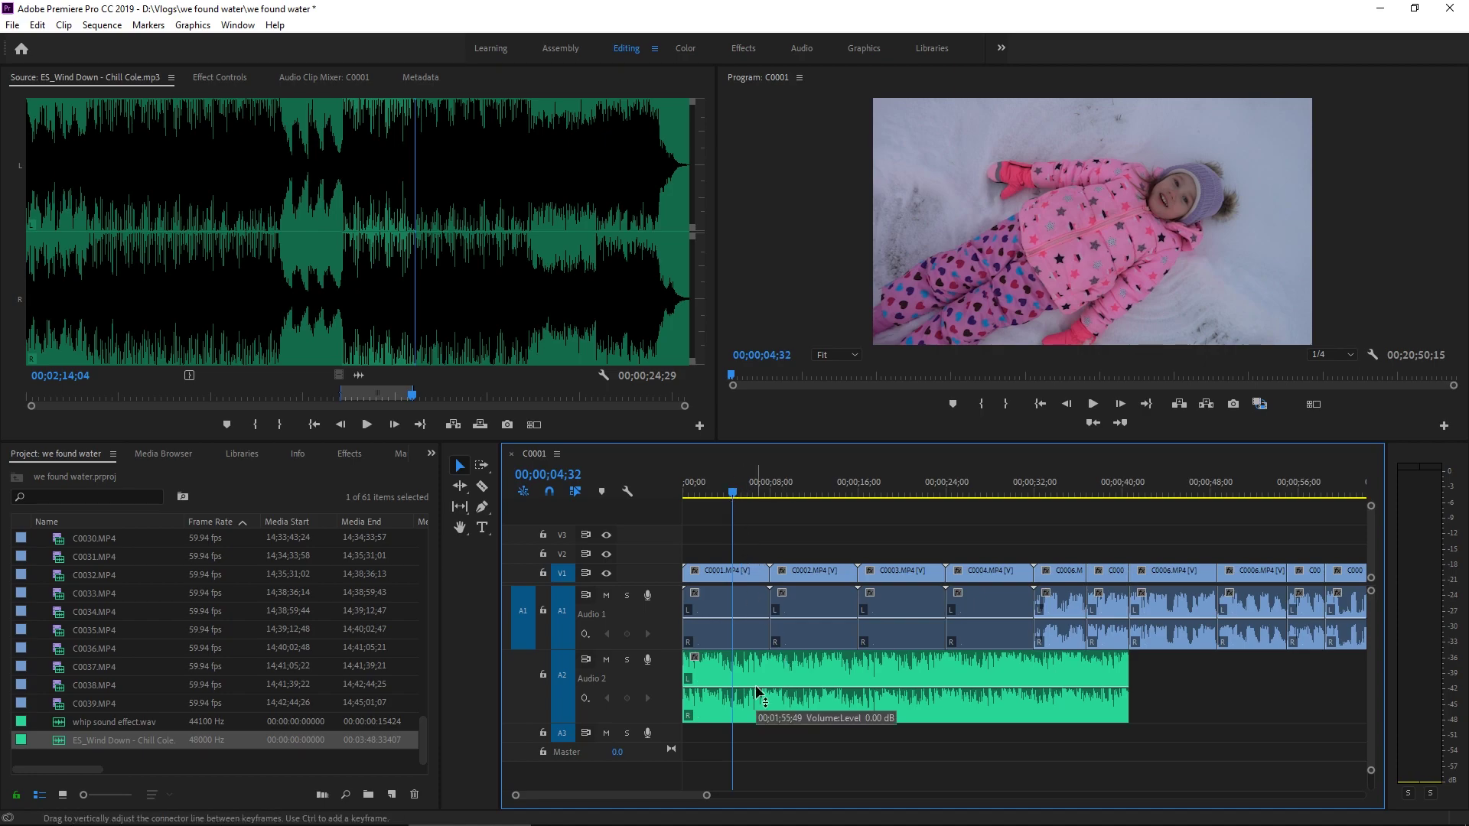
key(space)
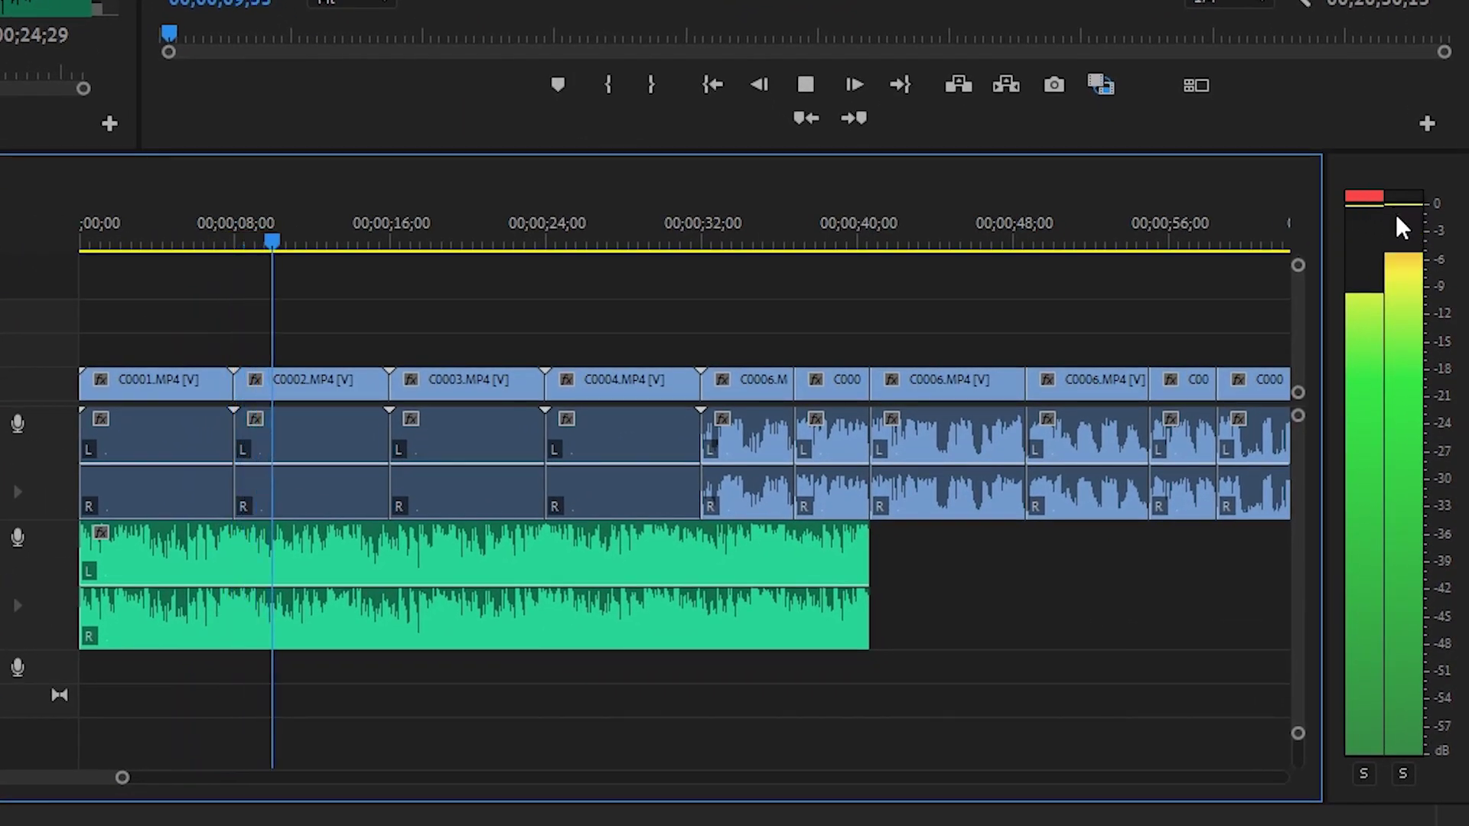
key(space)
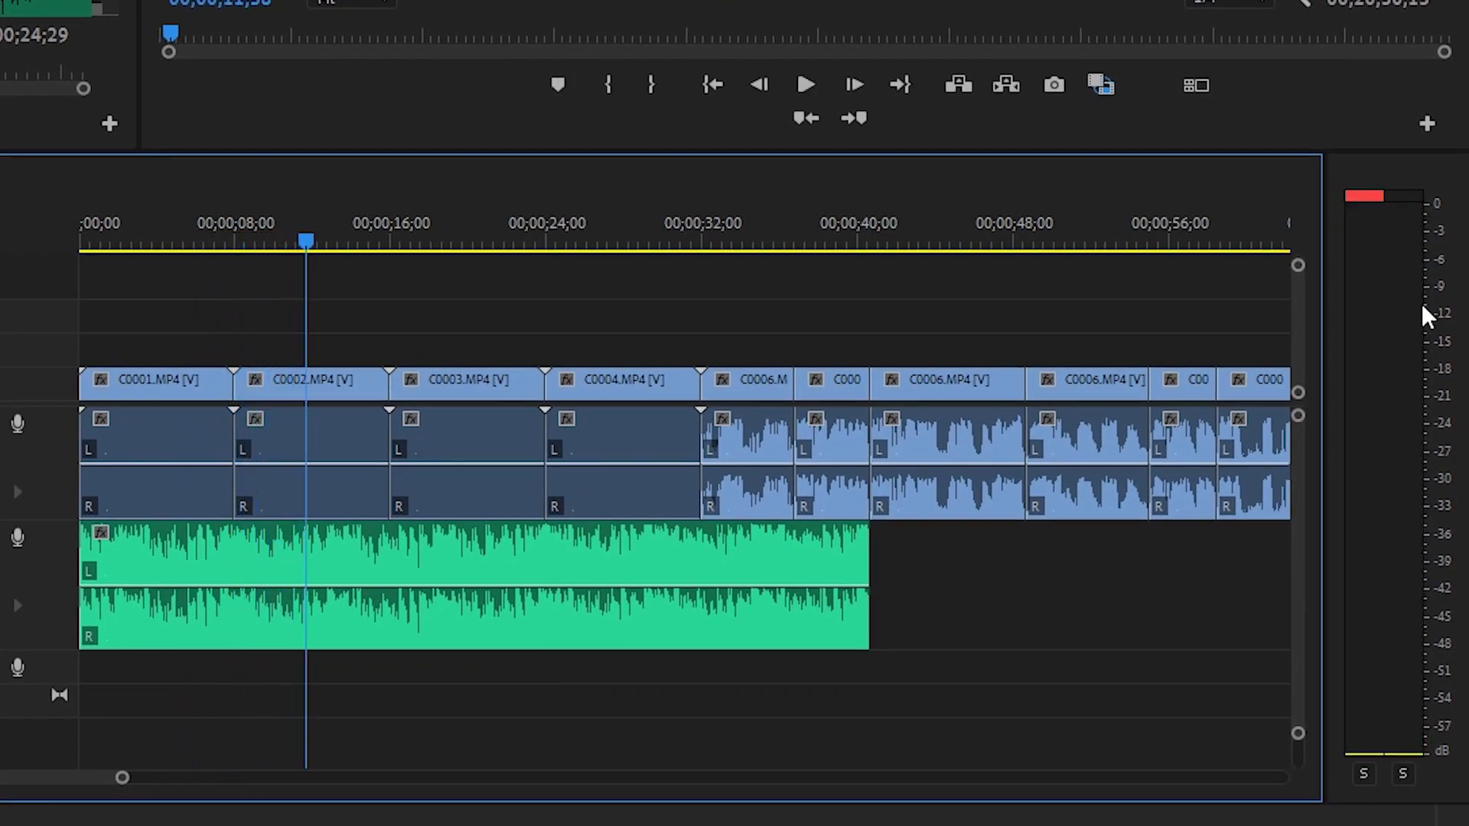
click(237, 586)
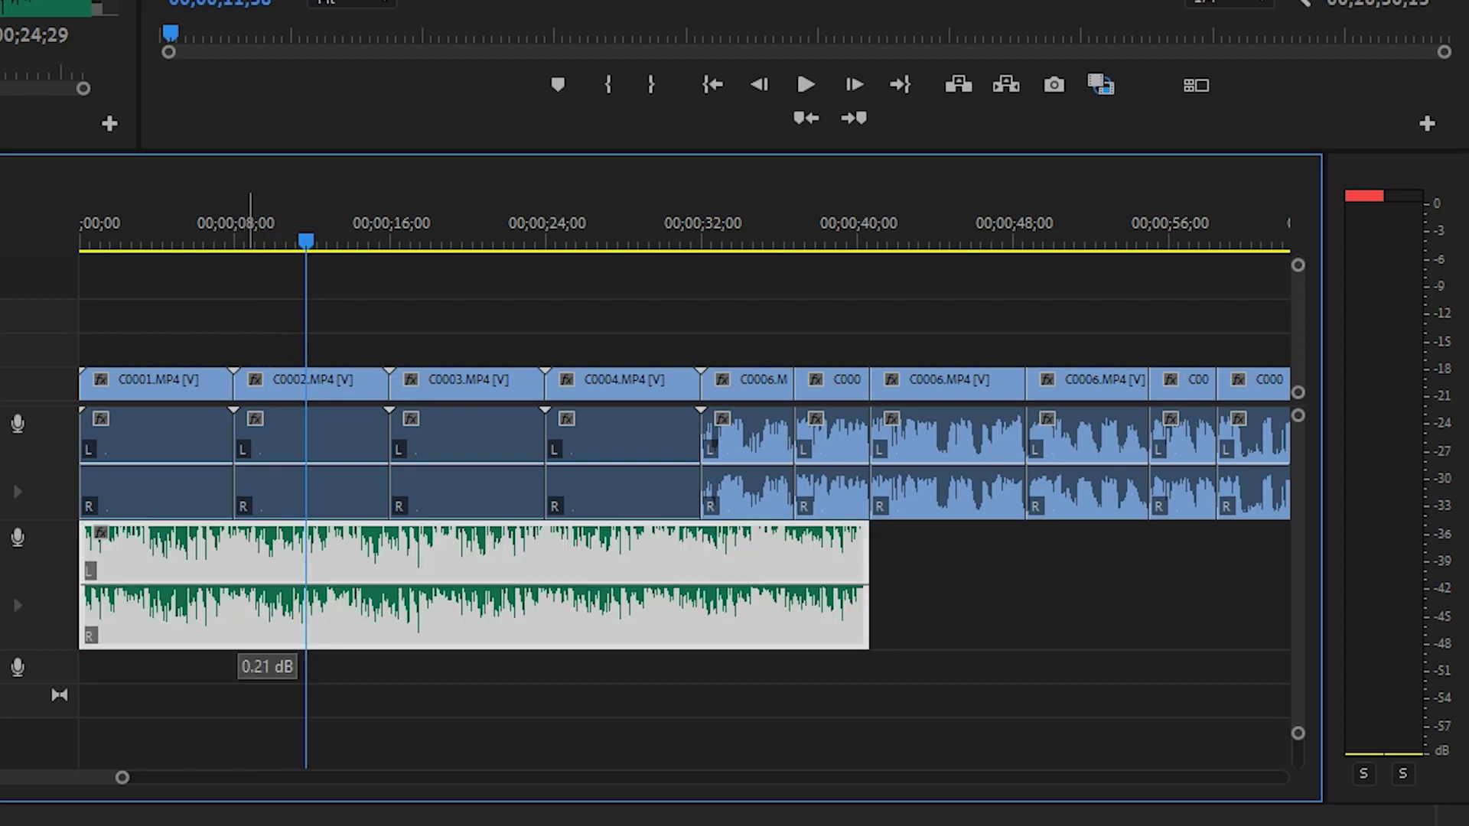
drag(263, 586, 263, 602)
key(space)
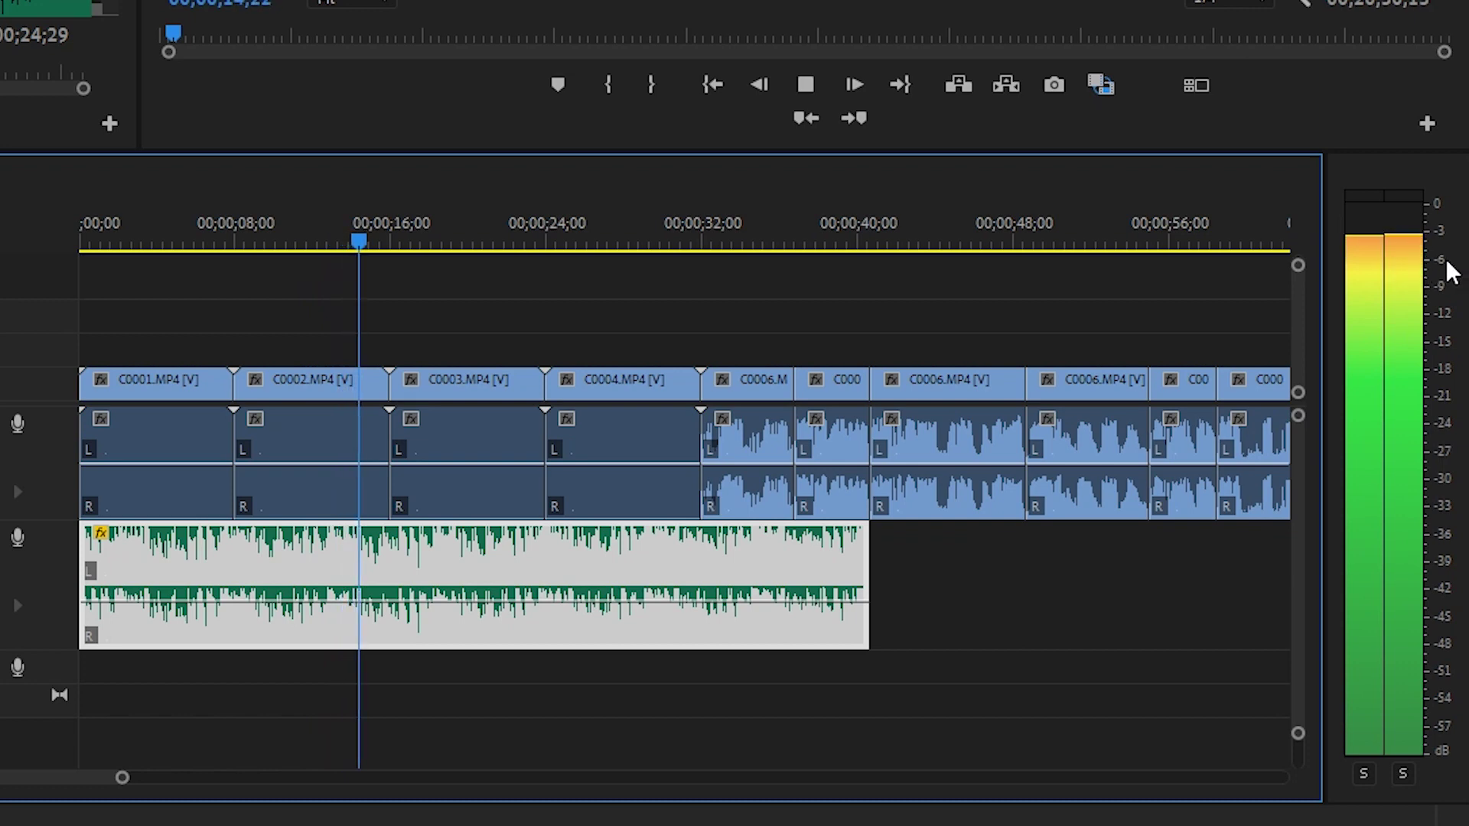
key(space)
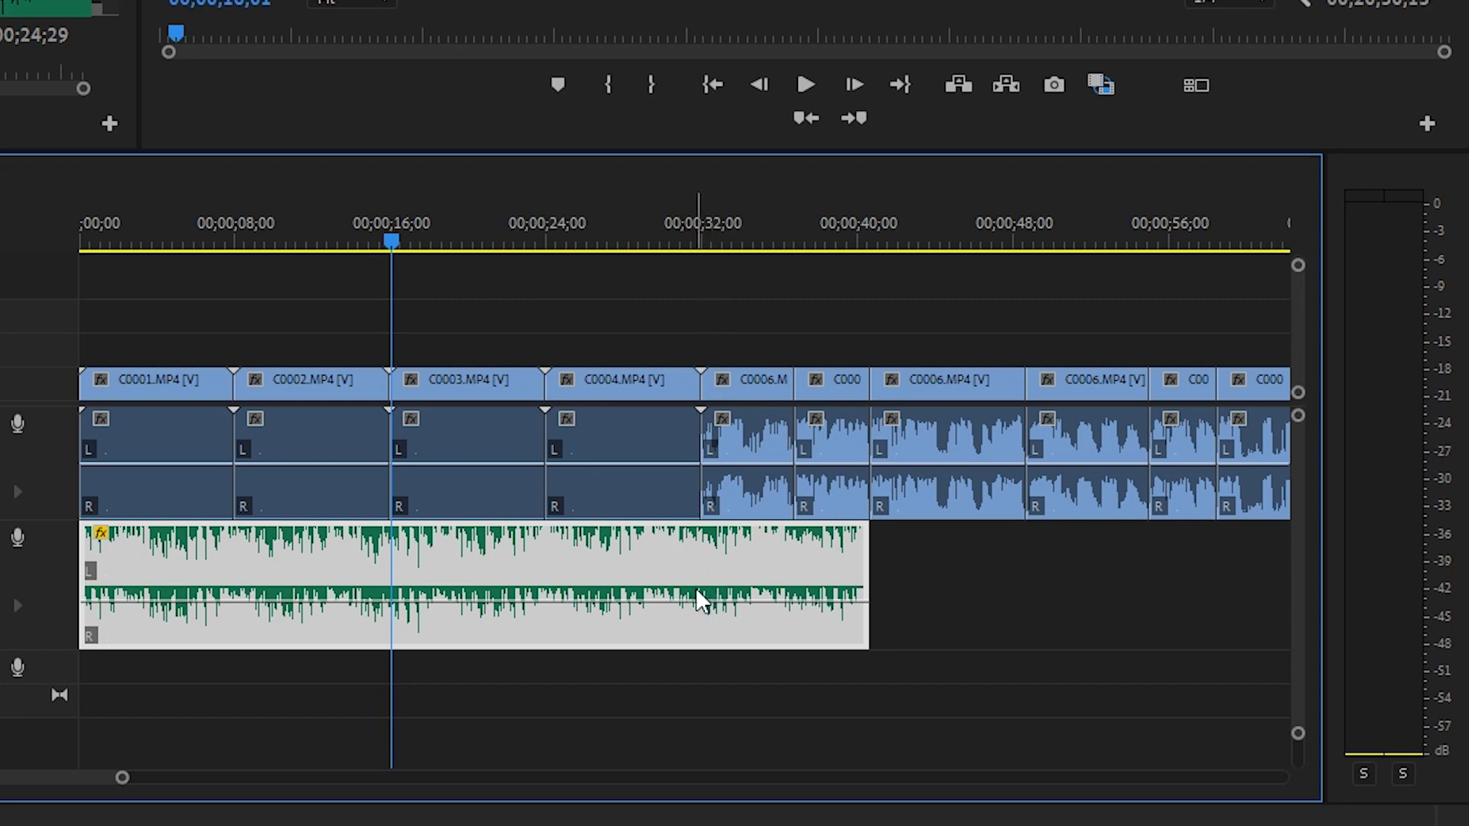
Add two volume keyframes on the Chill Cole music clip, near 30 and 33 seconds, at -3.19 dB
drag(428, 243, 664, 246)
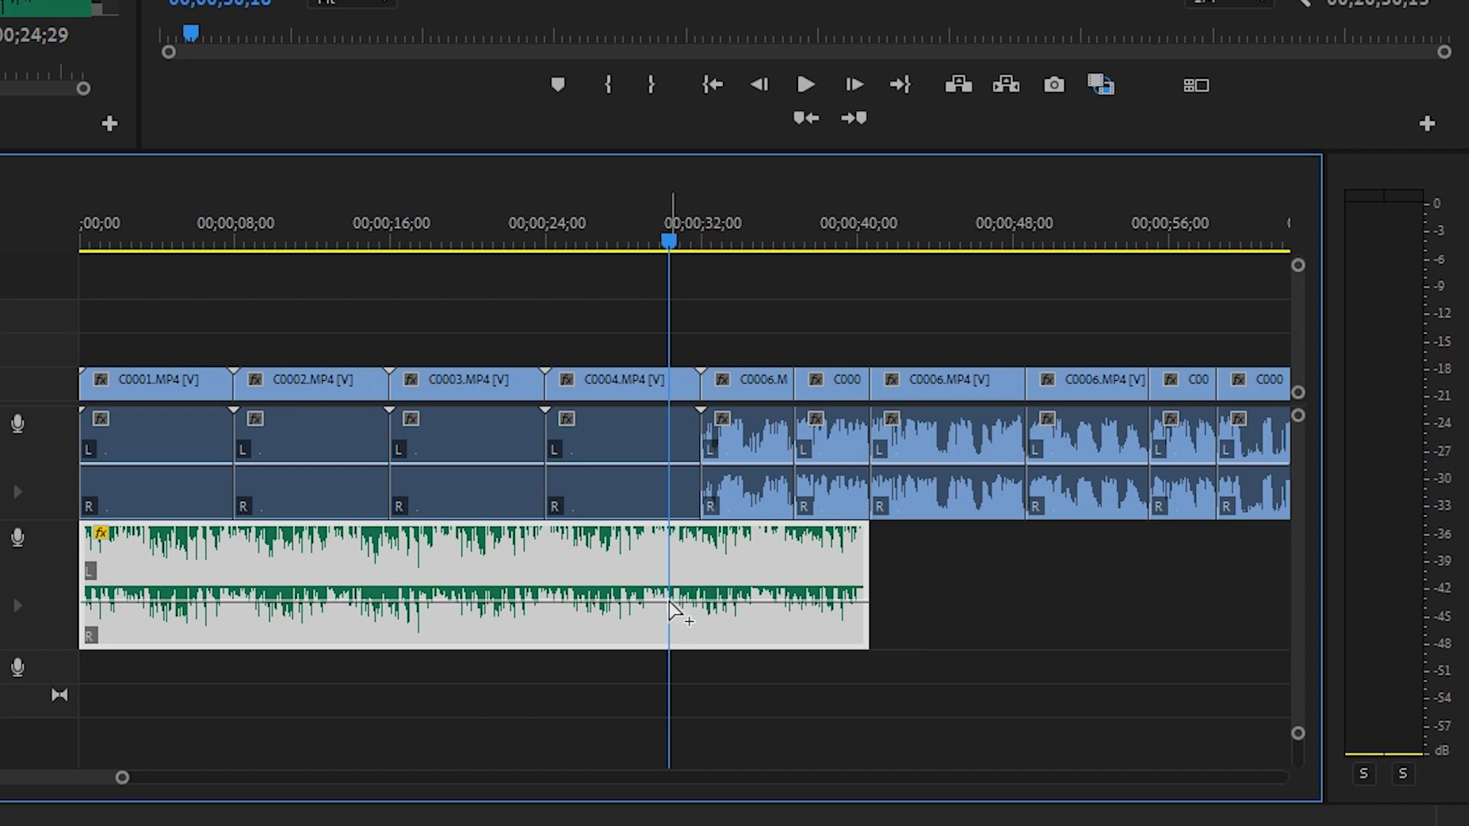
ctrl+click(670, 602)
drag(670, 242, 740, 223)
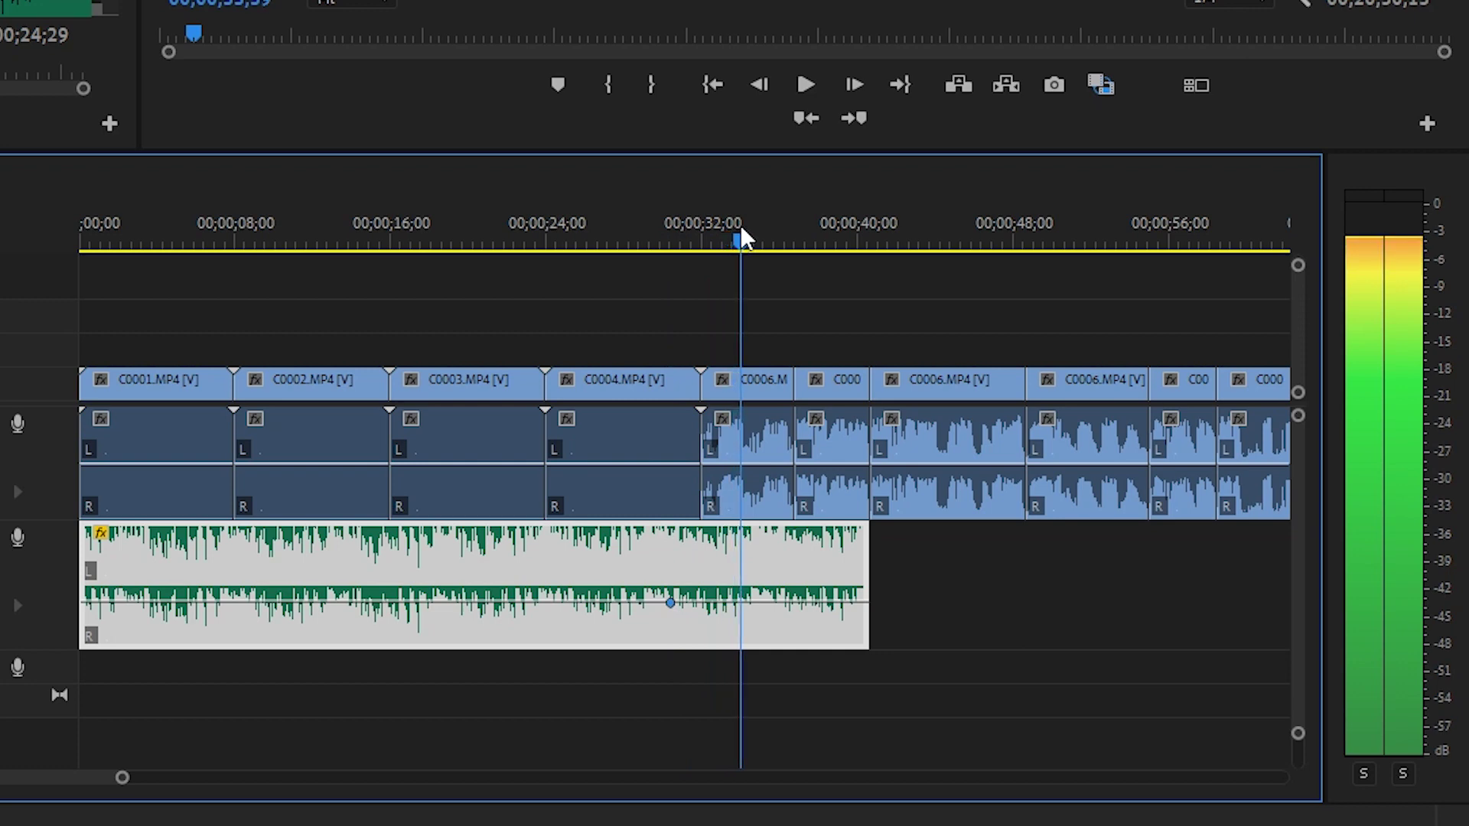
ctrl+click(741, 602)
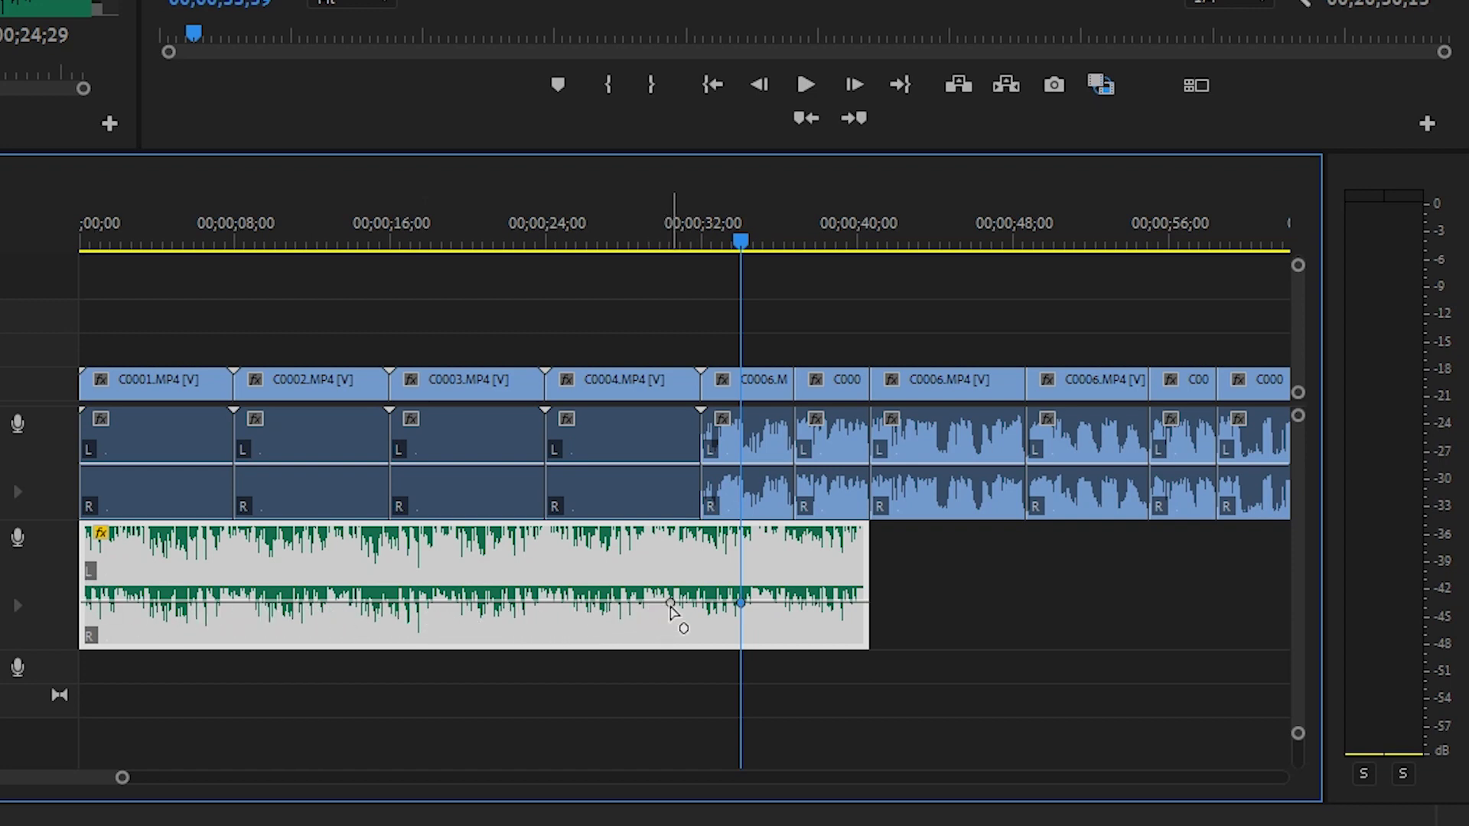
click(670, 603)
Pull the later music volume keyframe down to -∞ dB so the music fades out after 34 seconds
mouse_move(740, 604)
click(740, 603)
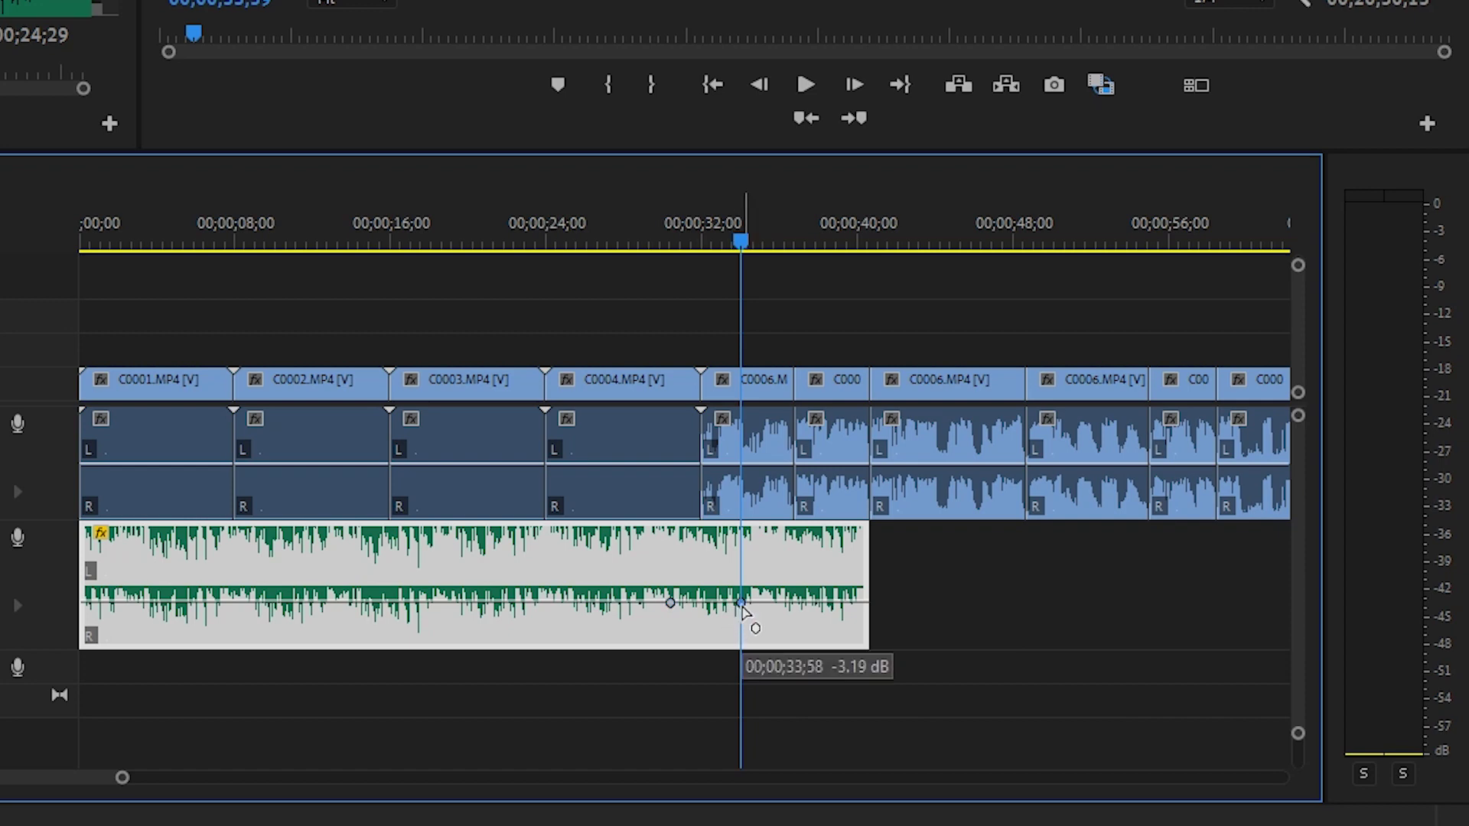
drag(741, 604, 749, 639)
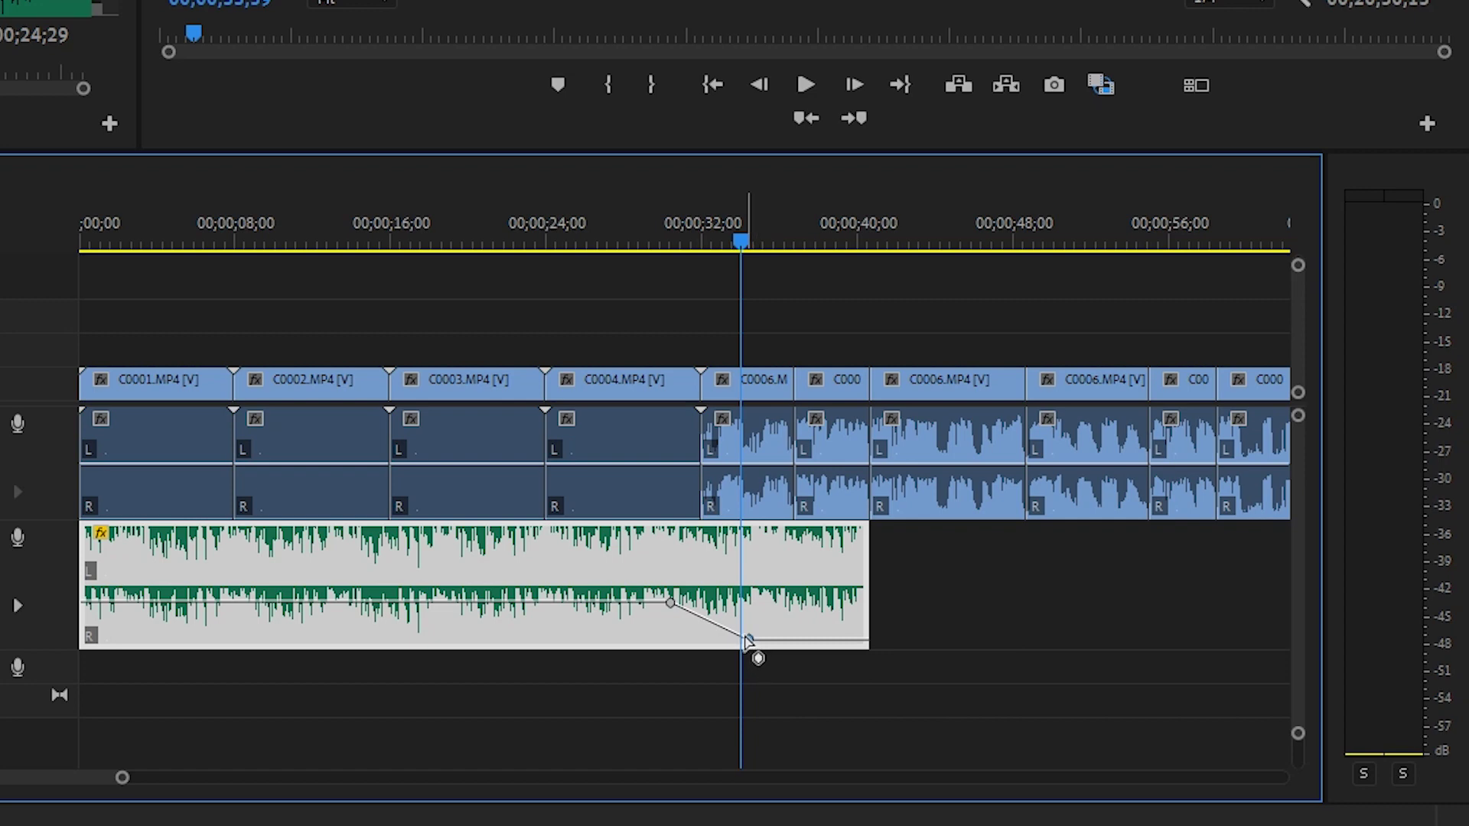
drag(727, 239, 644, 257)
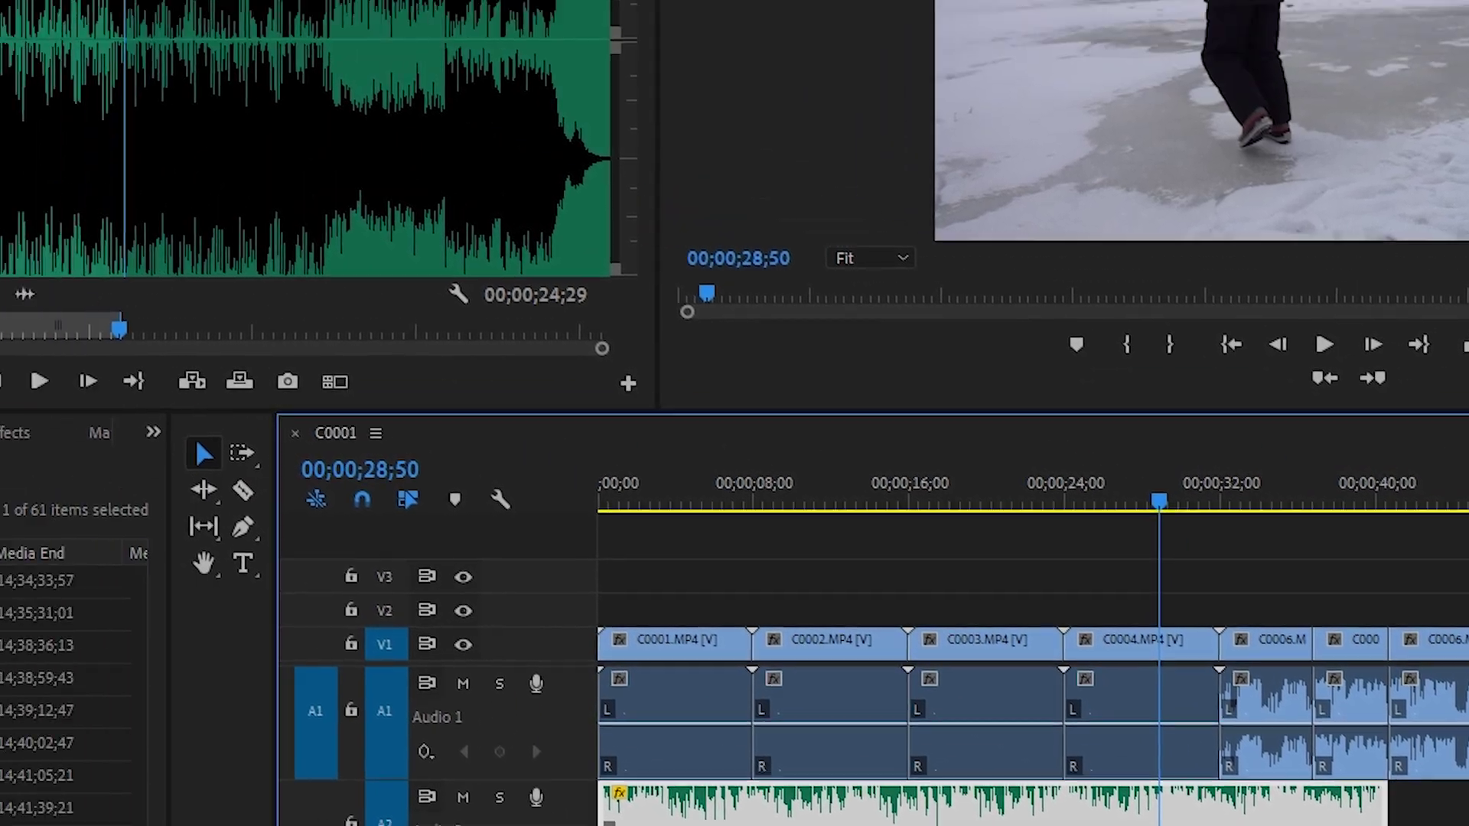
click(0, 0)
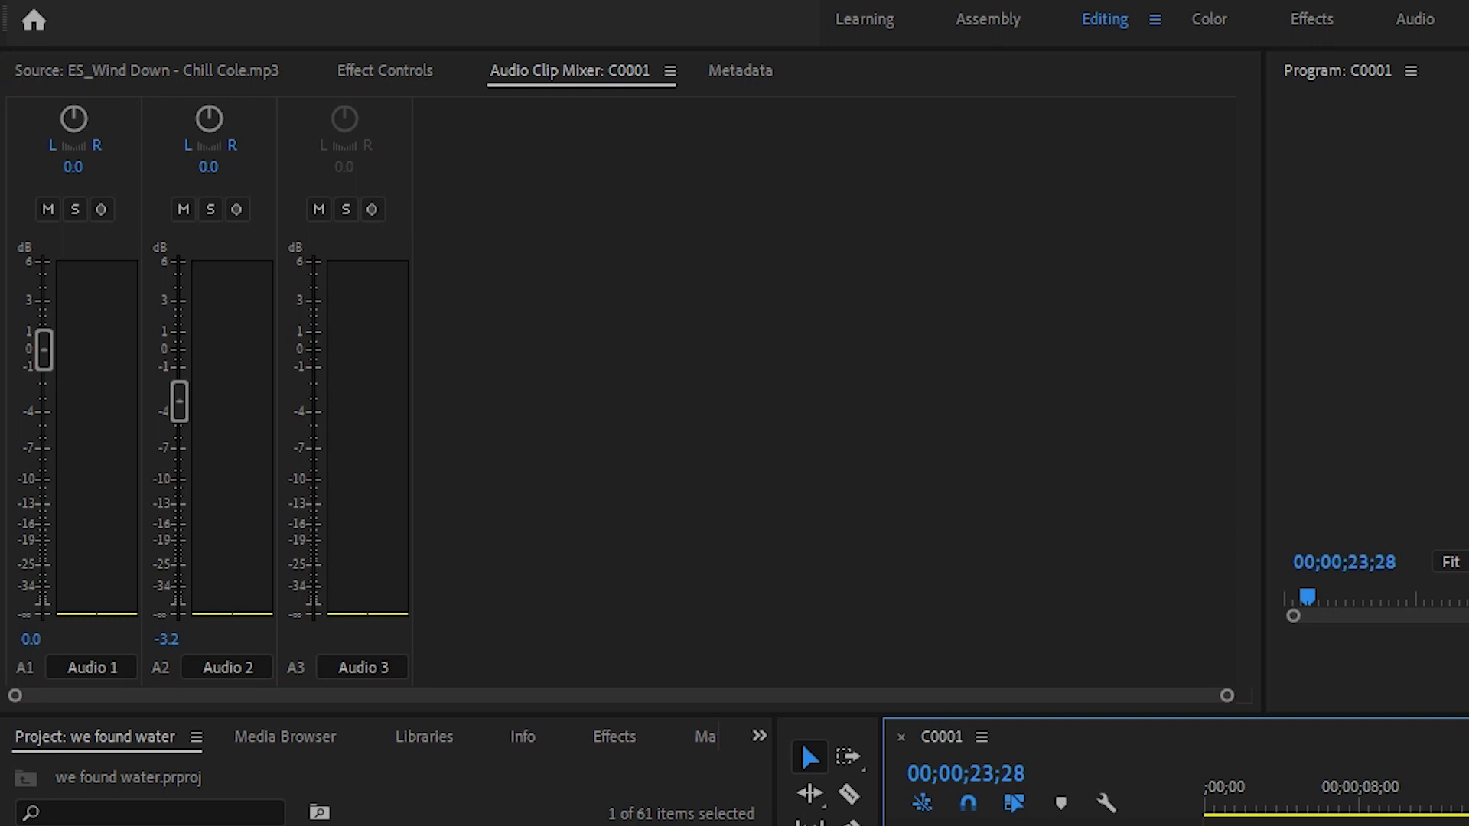
During playback, bring the Audio 2 fader in the Audio Clip Mixer down to -∞
key(space)
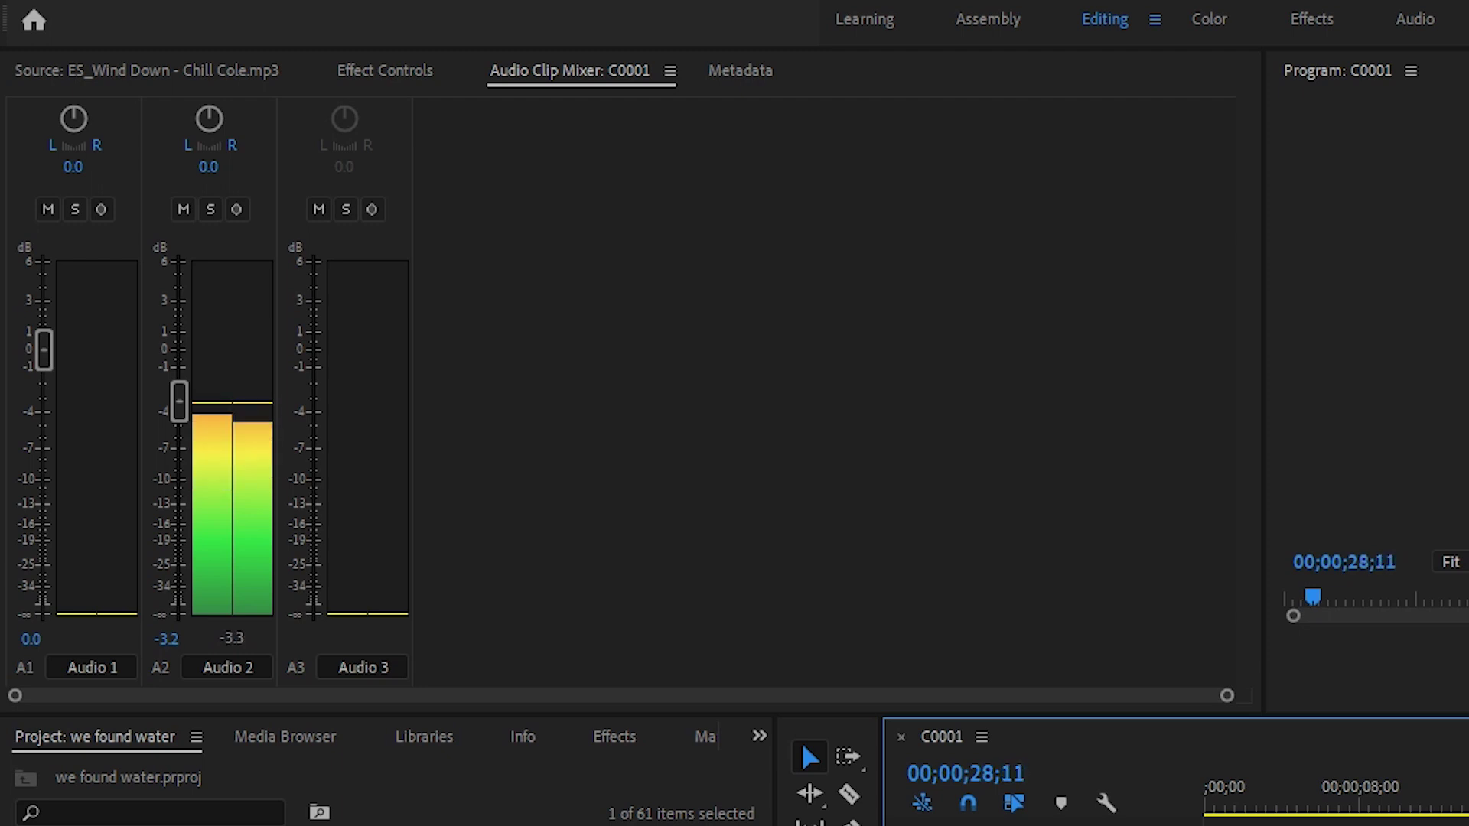
drag(170, 427, 232, 662)
key(space)
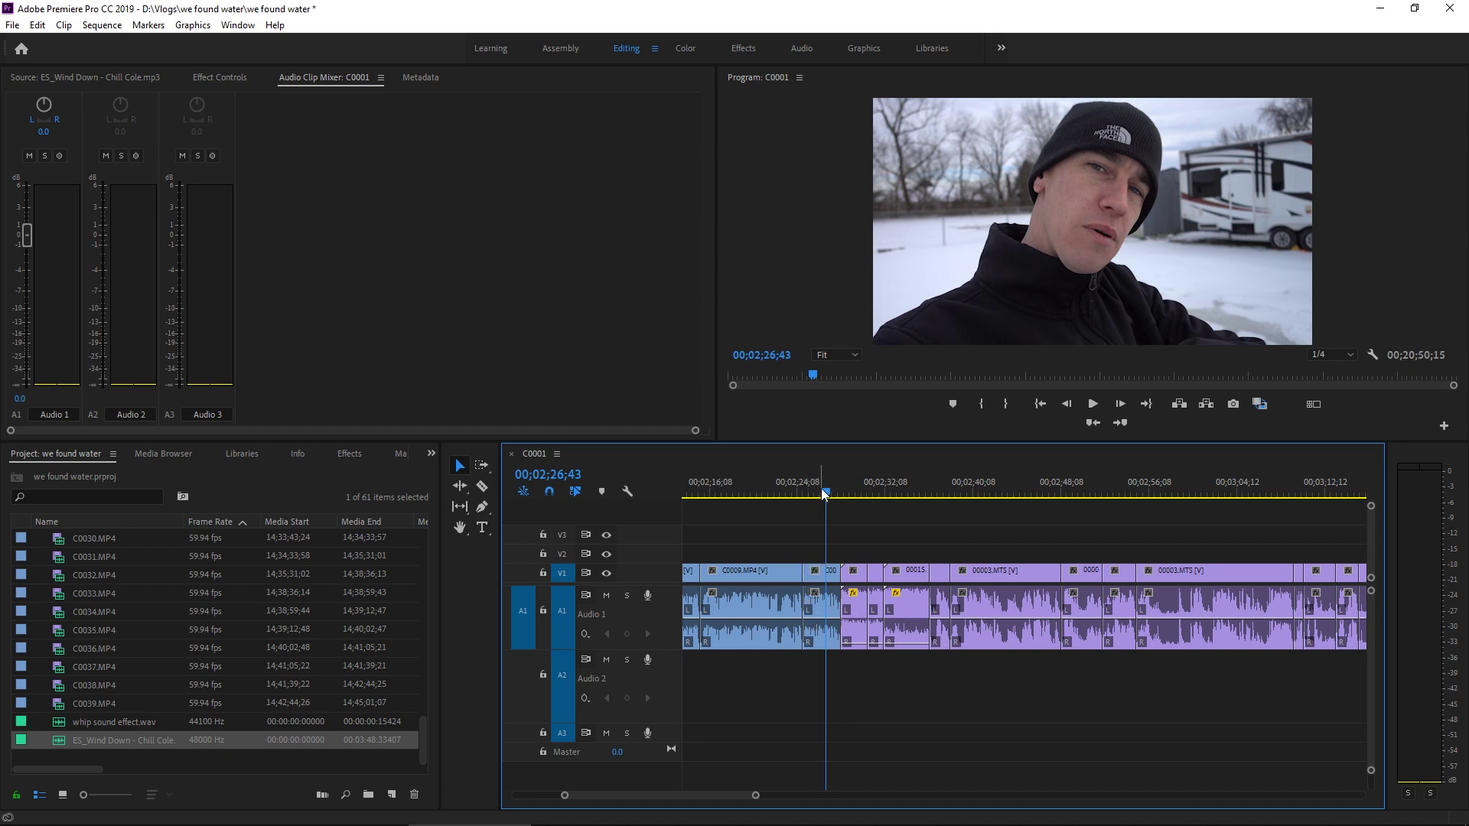
Move the playhead to about 00;02;32;50 on the cloudy hillside closing shot
drag(826, 493, 831, 535)
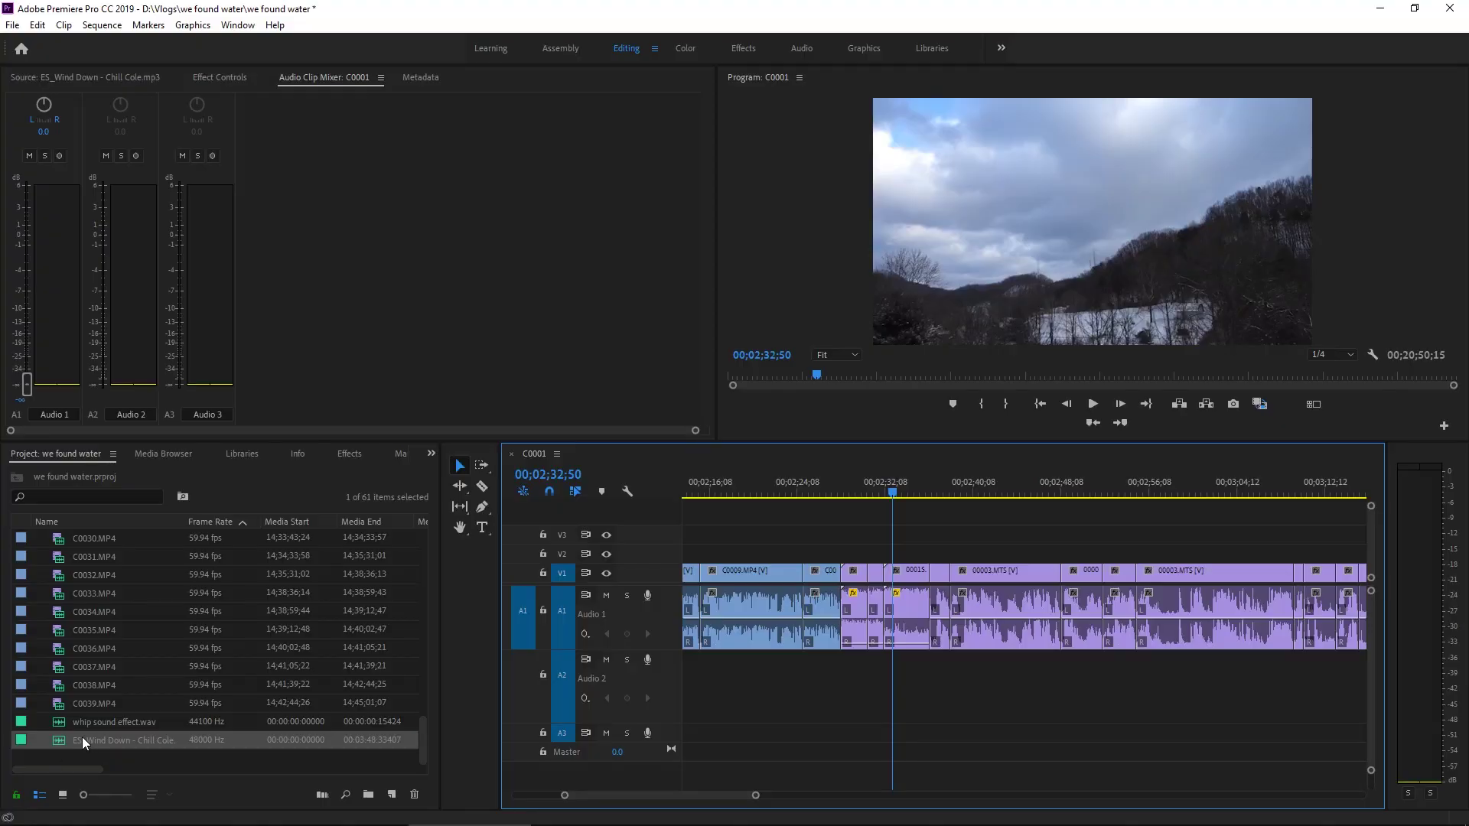
Mark a ten-second section late in Chill Cole and place it on Audio 2 under the closing shots
double_click(57, 740)
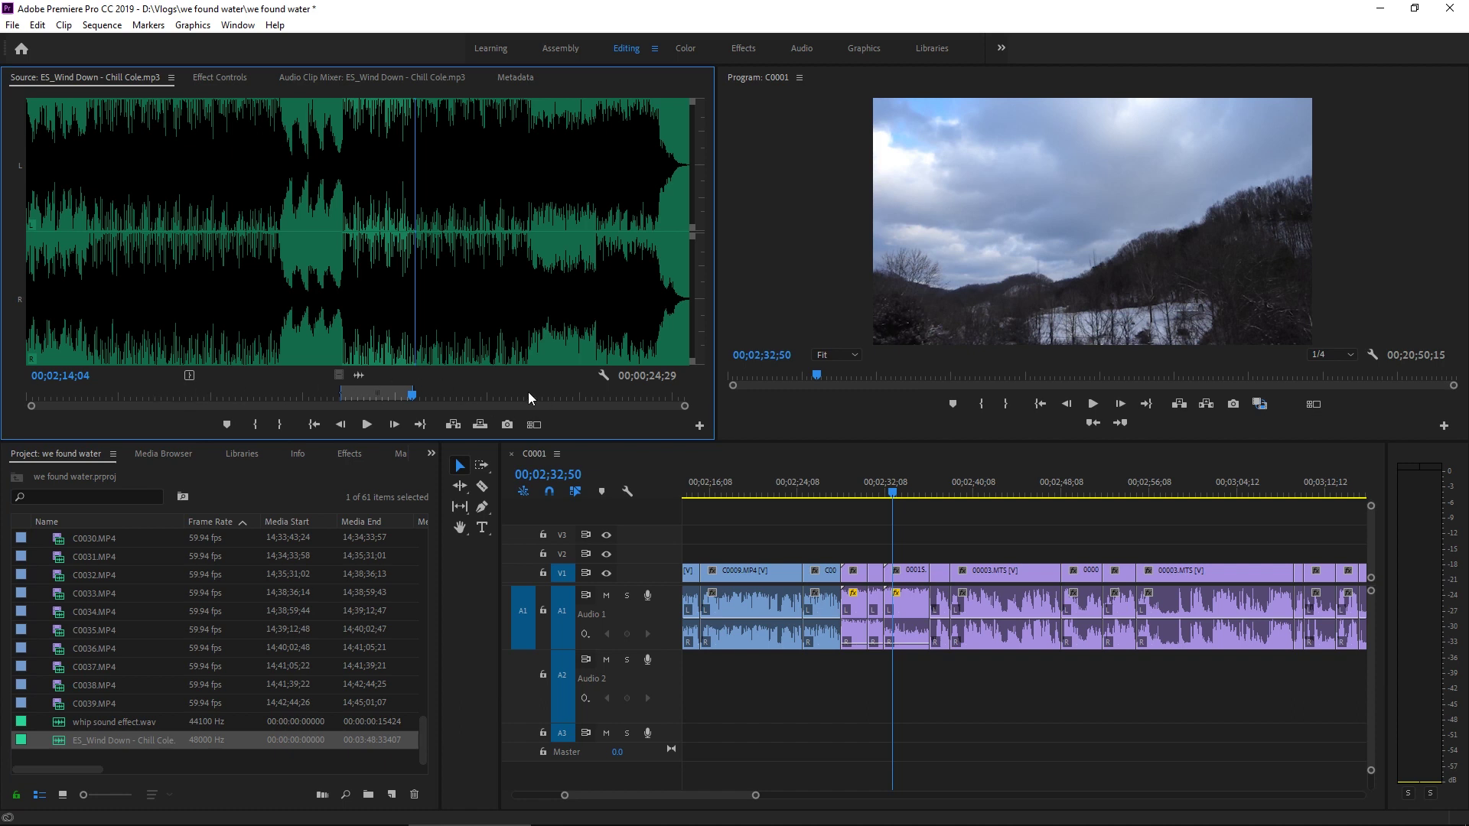
drag(528, 393, 534, 399)
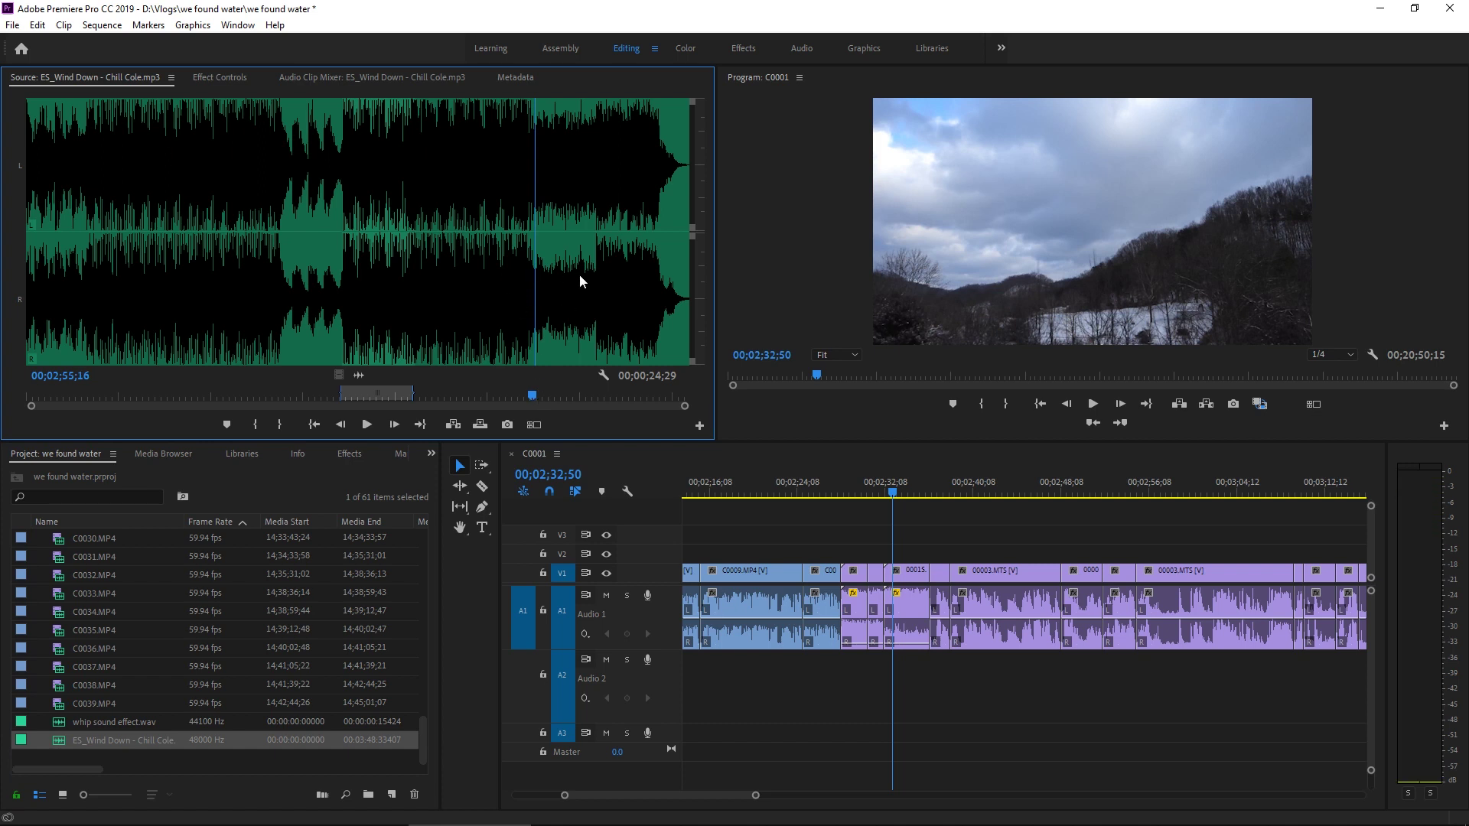
key(i)
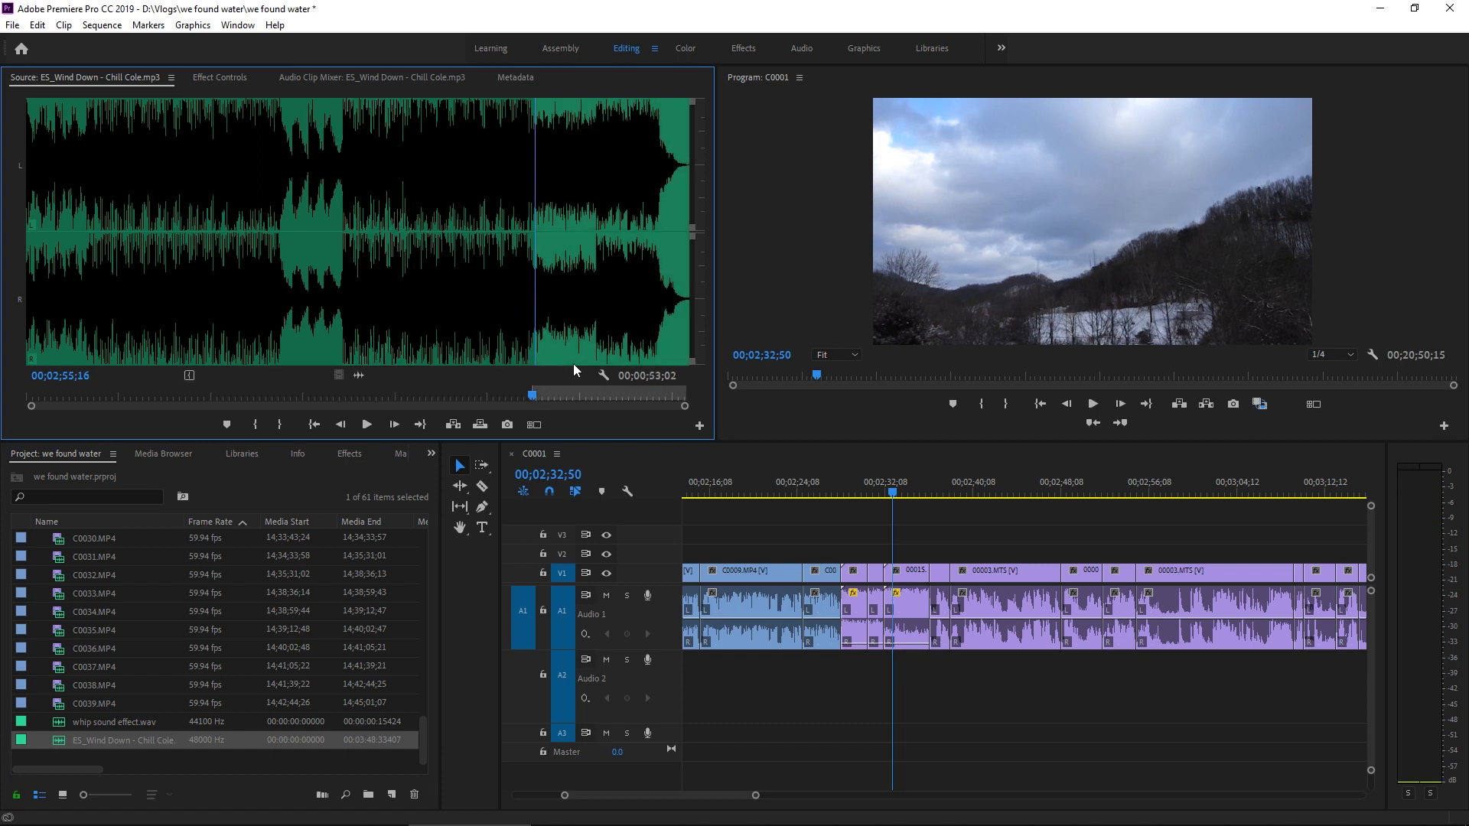
key(space)
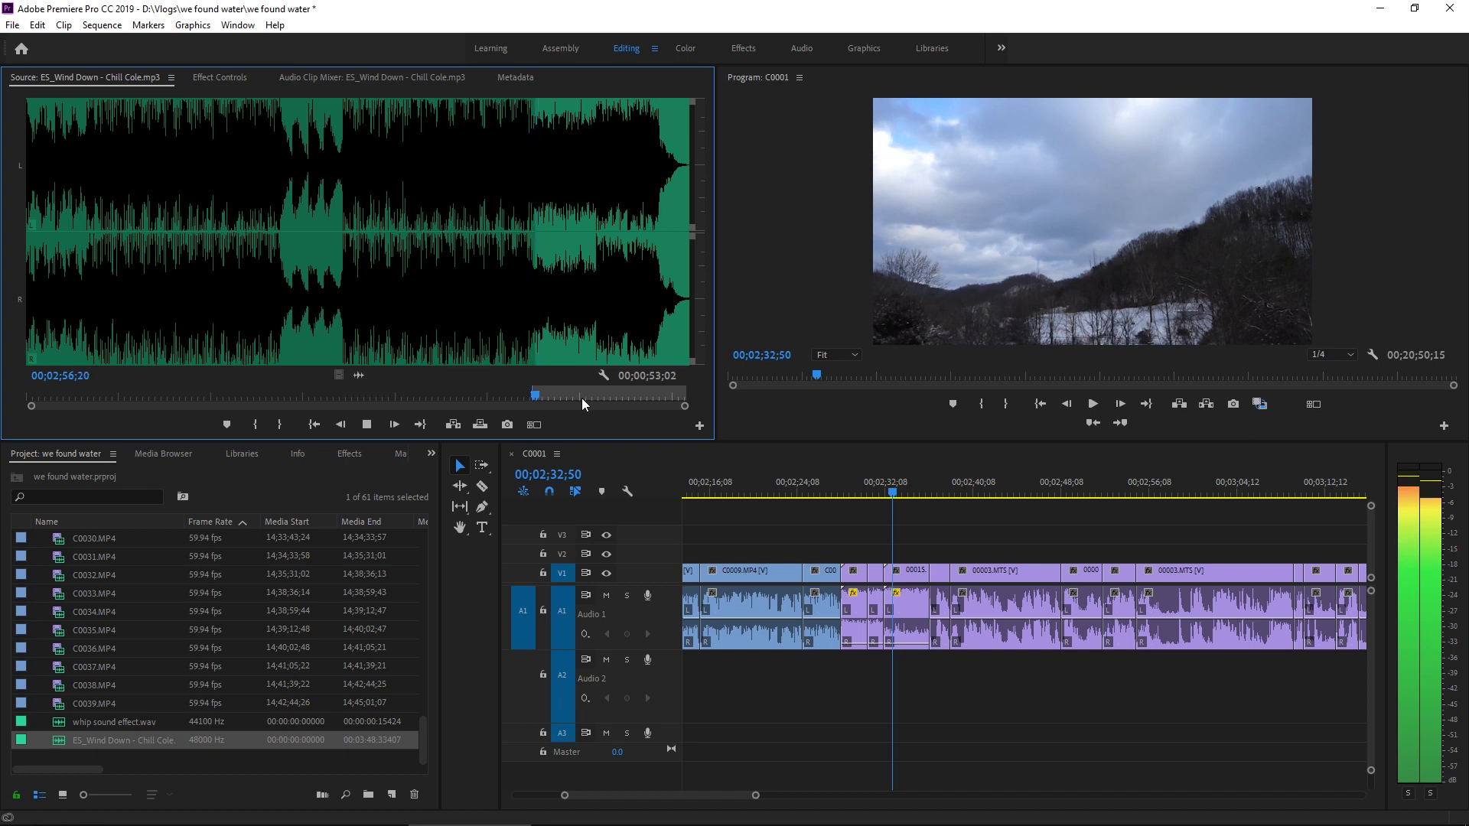
key(space)
key(o)
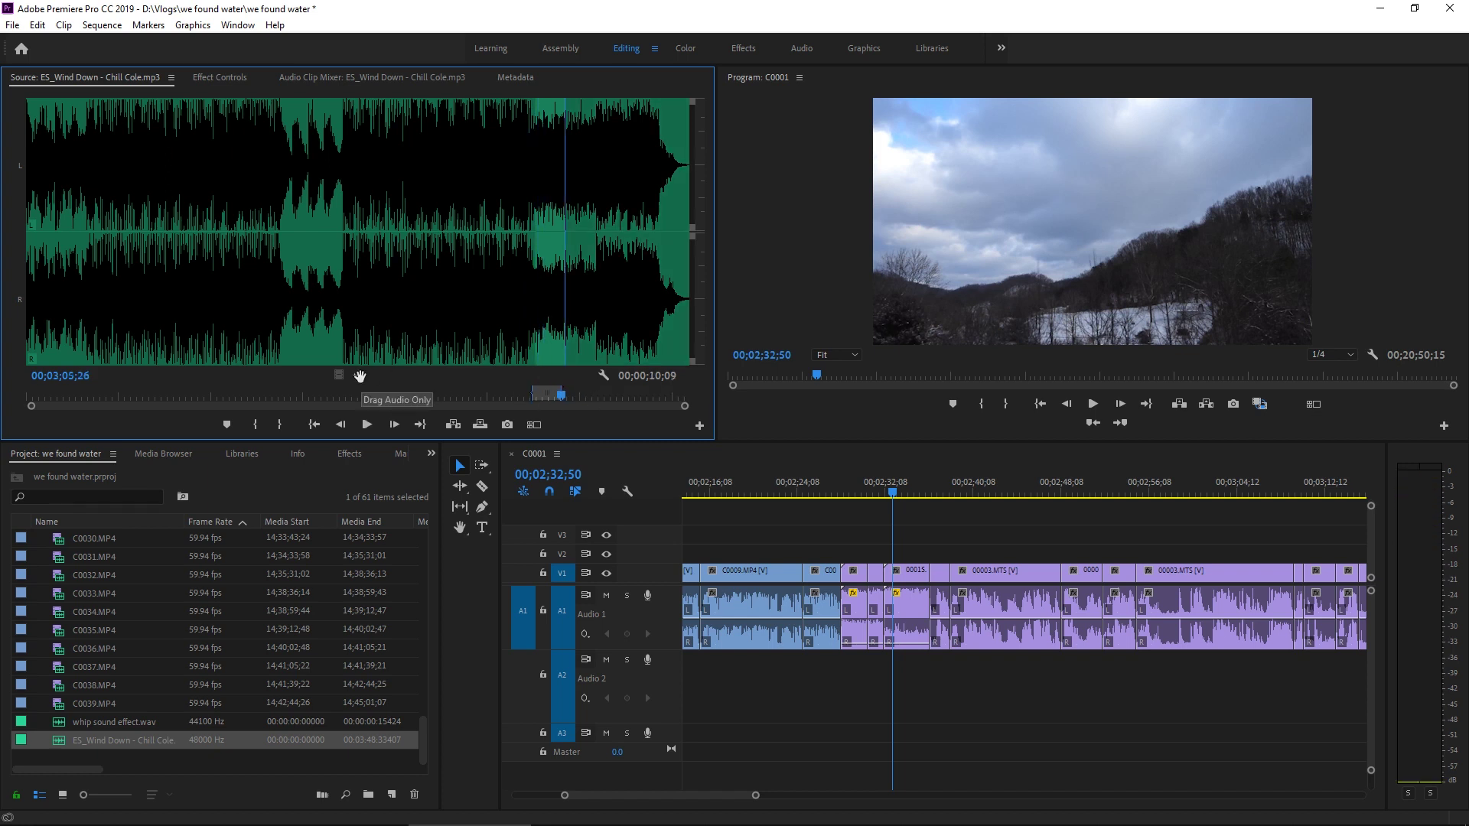
drag(361, 375, 842, 694)
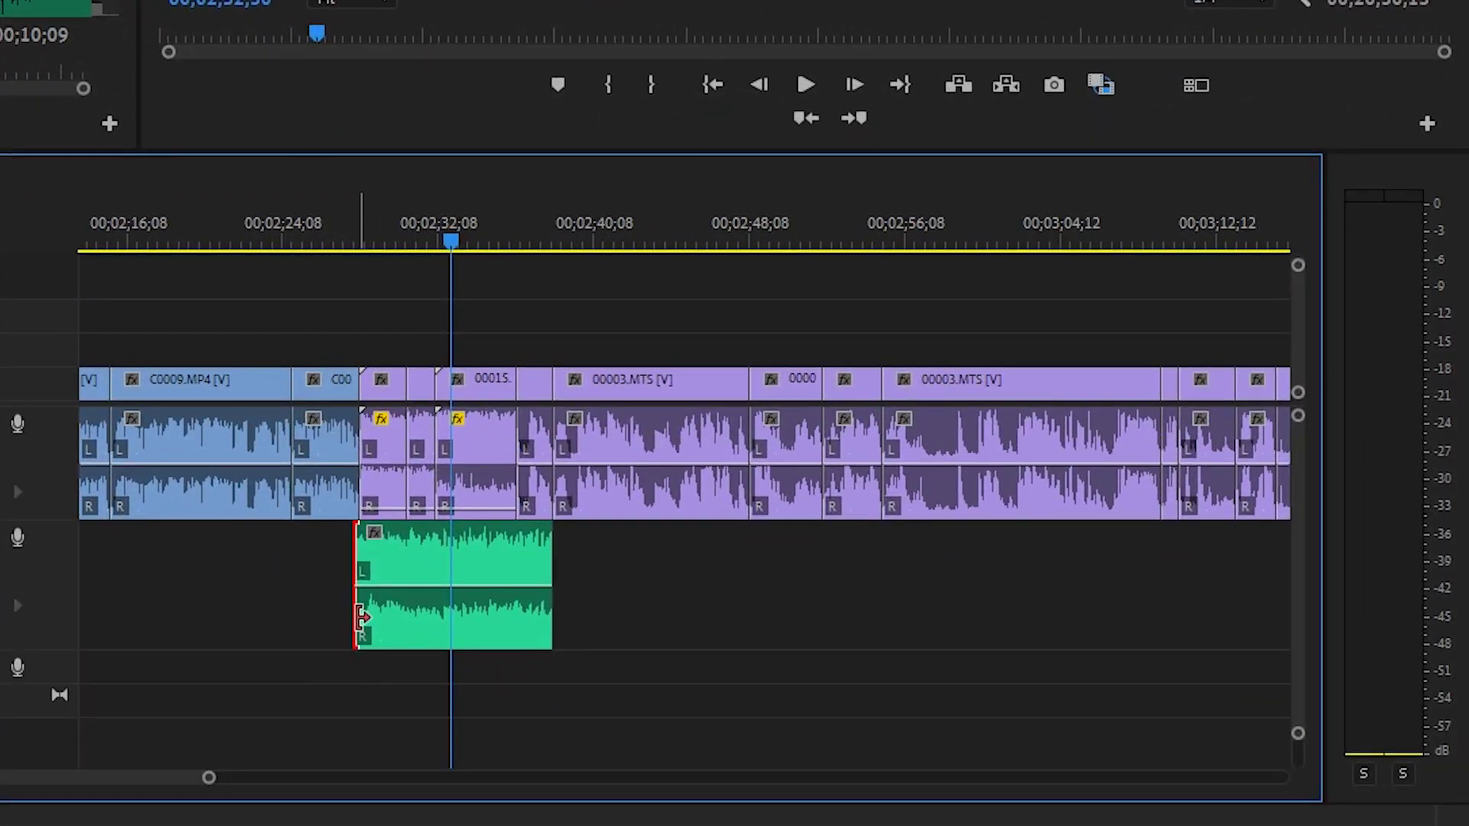
drag(362, 615, 319, 629)
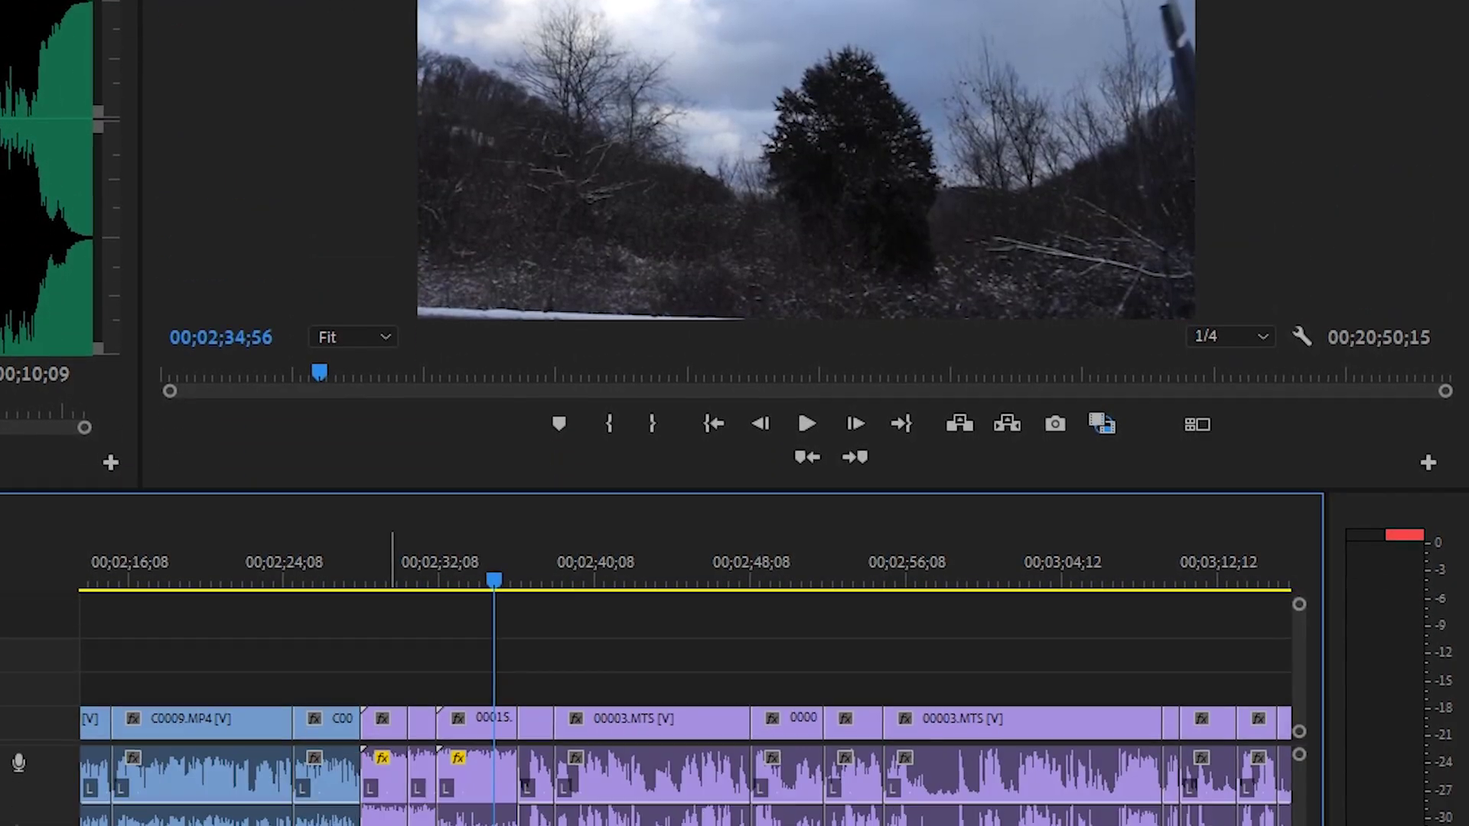
Zoom in and play the ending from about 00;02;28;25 to hear the end music
scroll(398, 579, up, 4)
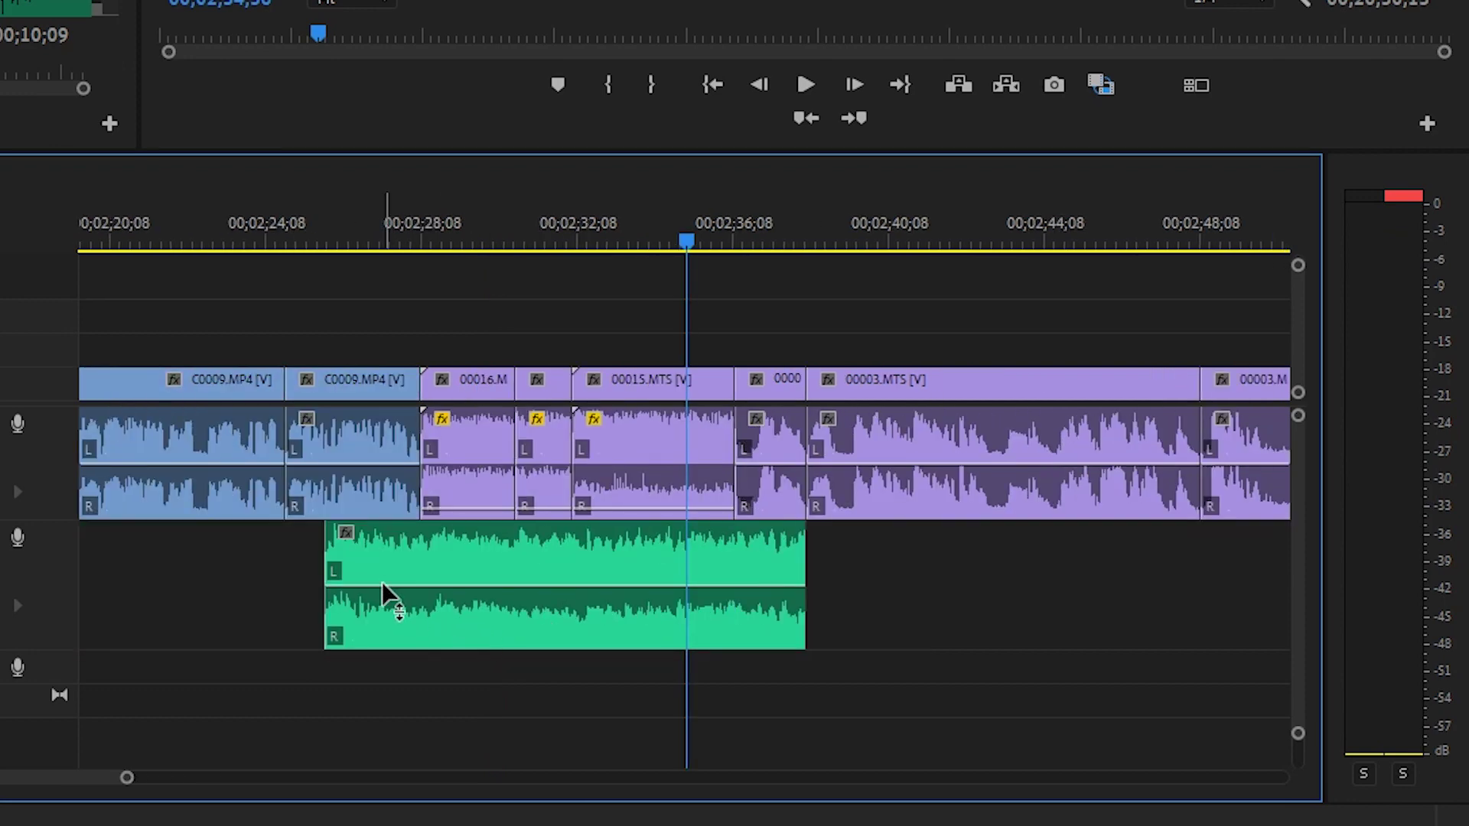
drag(693, 233, 433, 285)
key(space)
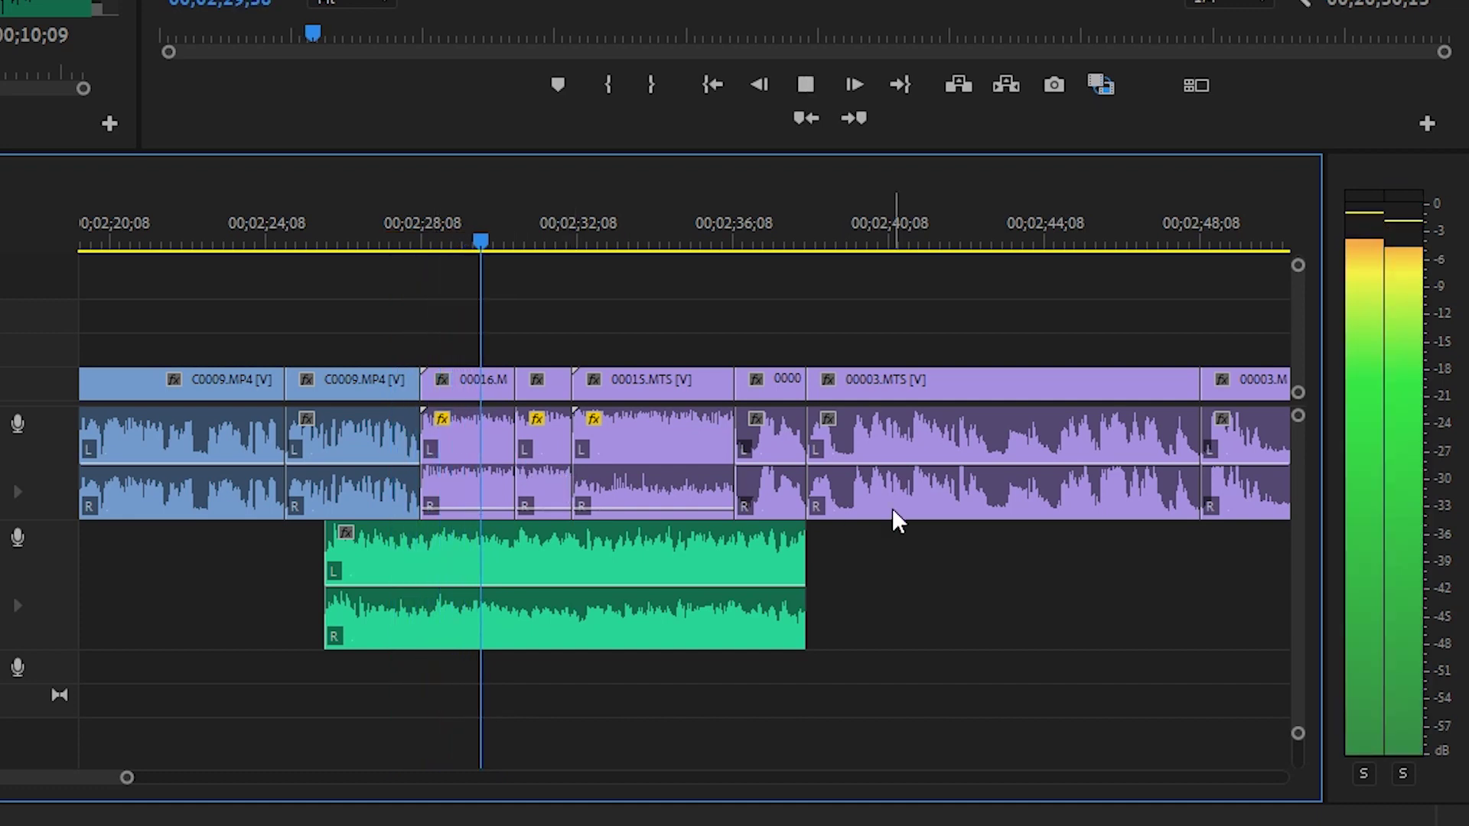
key(space)
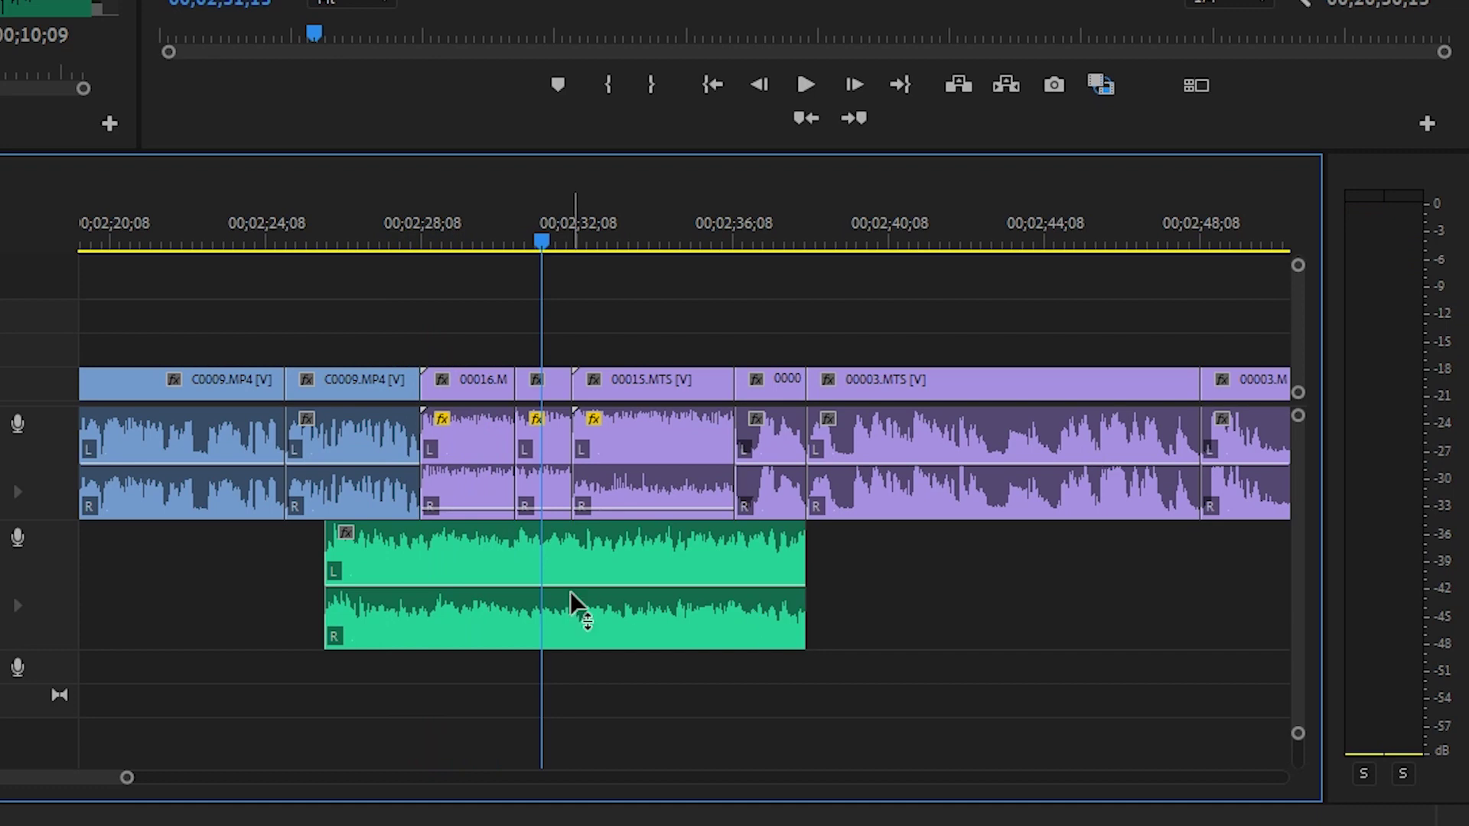
Lower the end music's volume slightly to about -1.71 dB and play back to check it
click(573, 583)
drag(575, 585, 575, 595)
key(space)
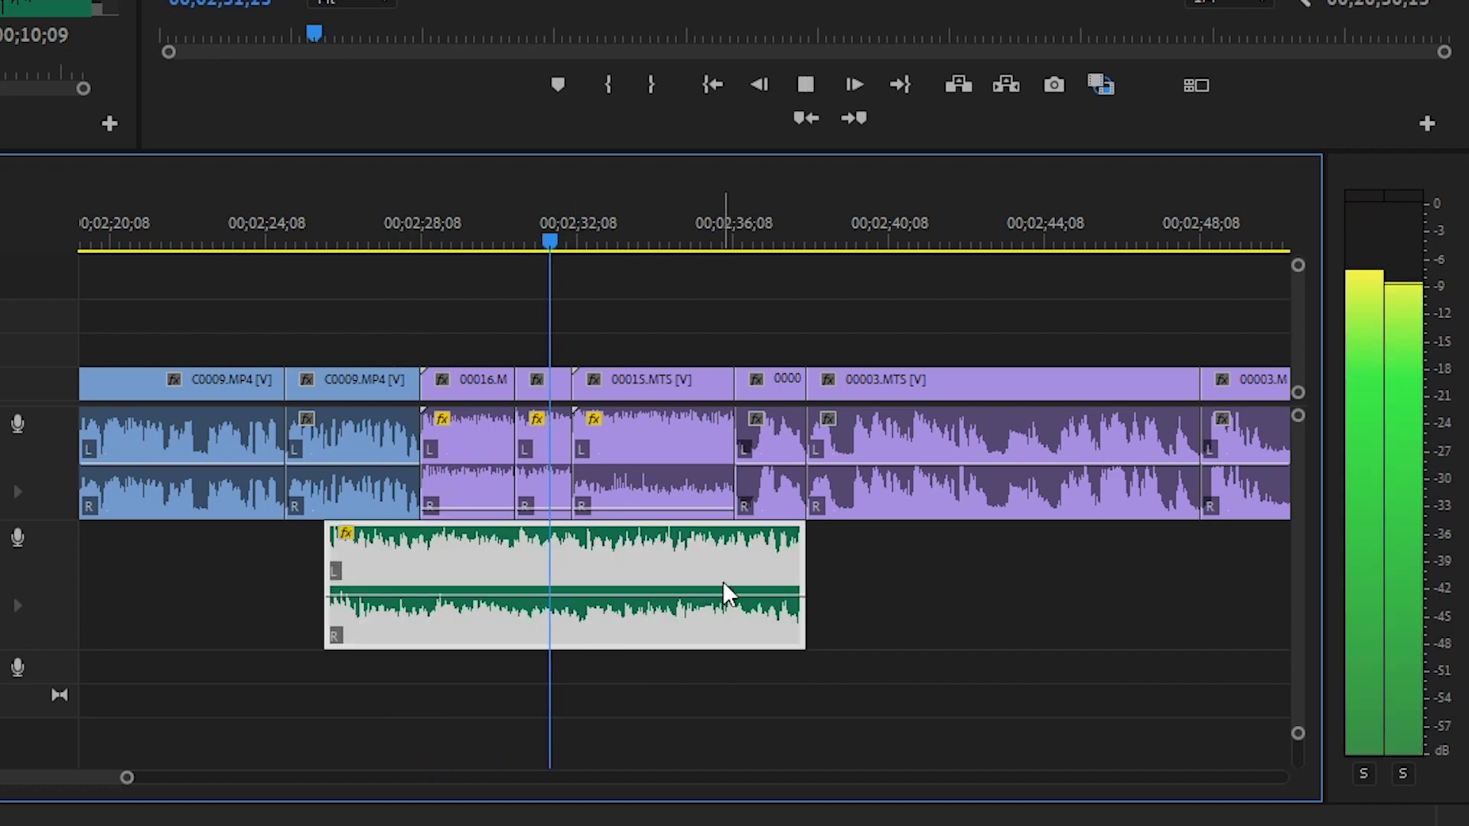
click(421, 244)
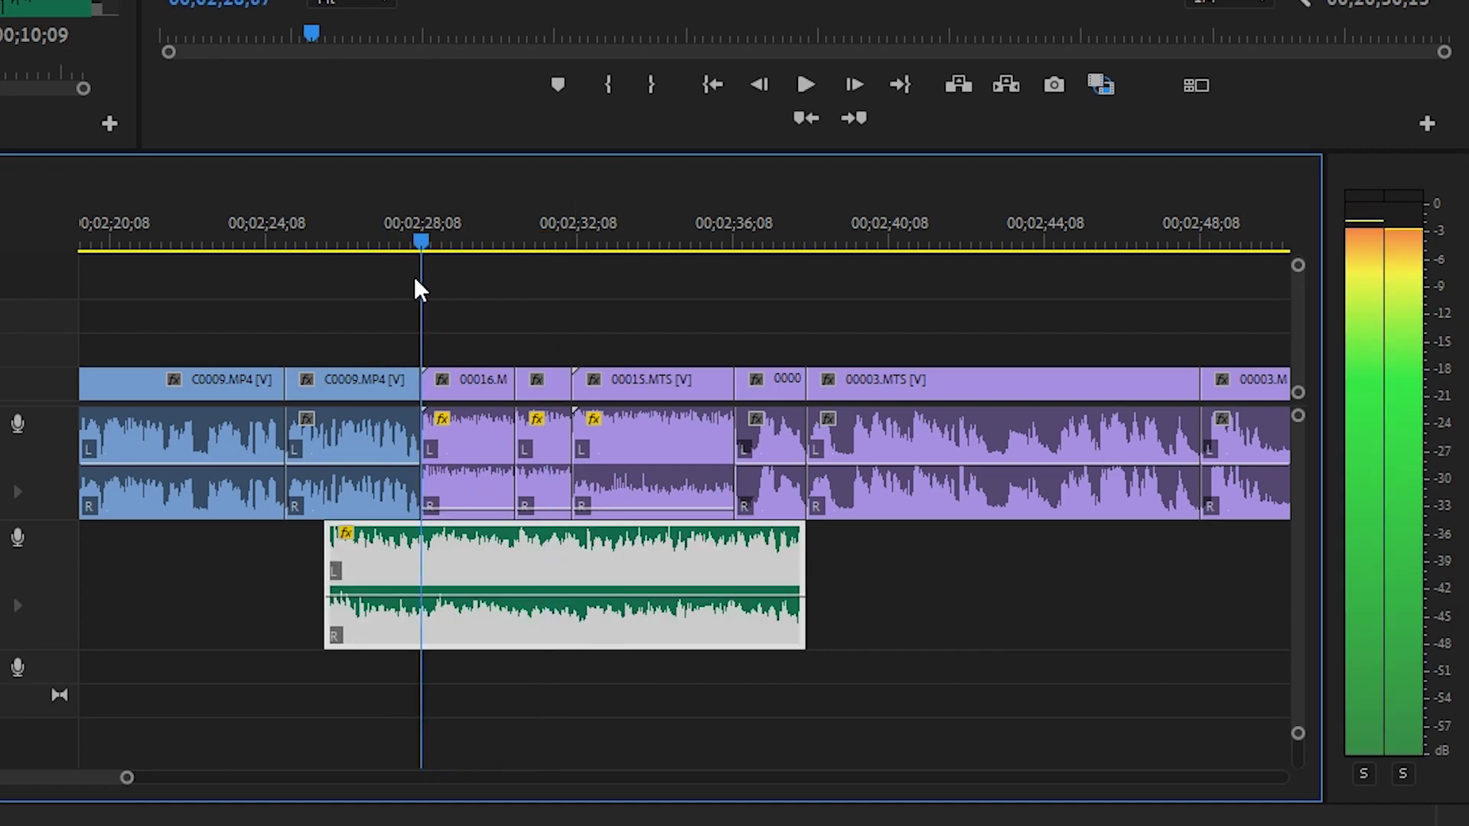
Add volume keyframes at the 00016 cut and near the clip start, pulling the first down to fade in
ctrl+click(422, 597)
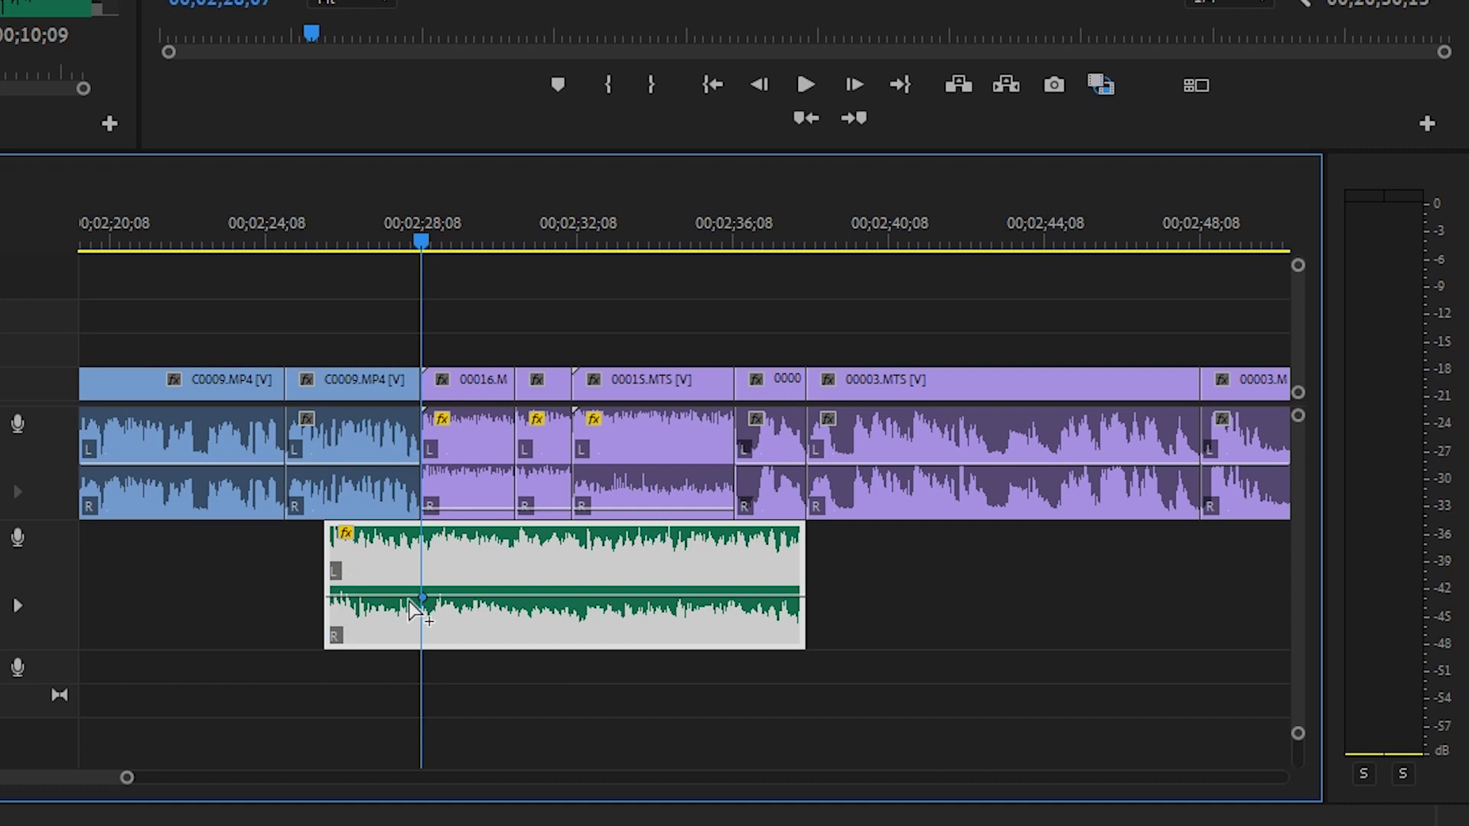
ctrl+click(353, 599)
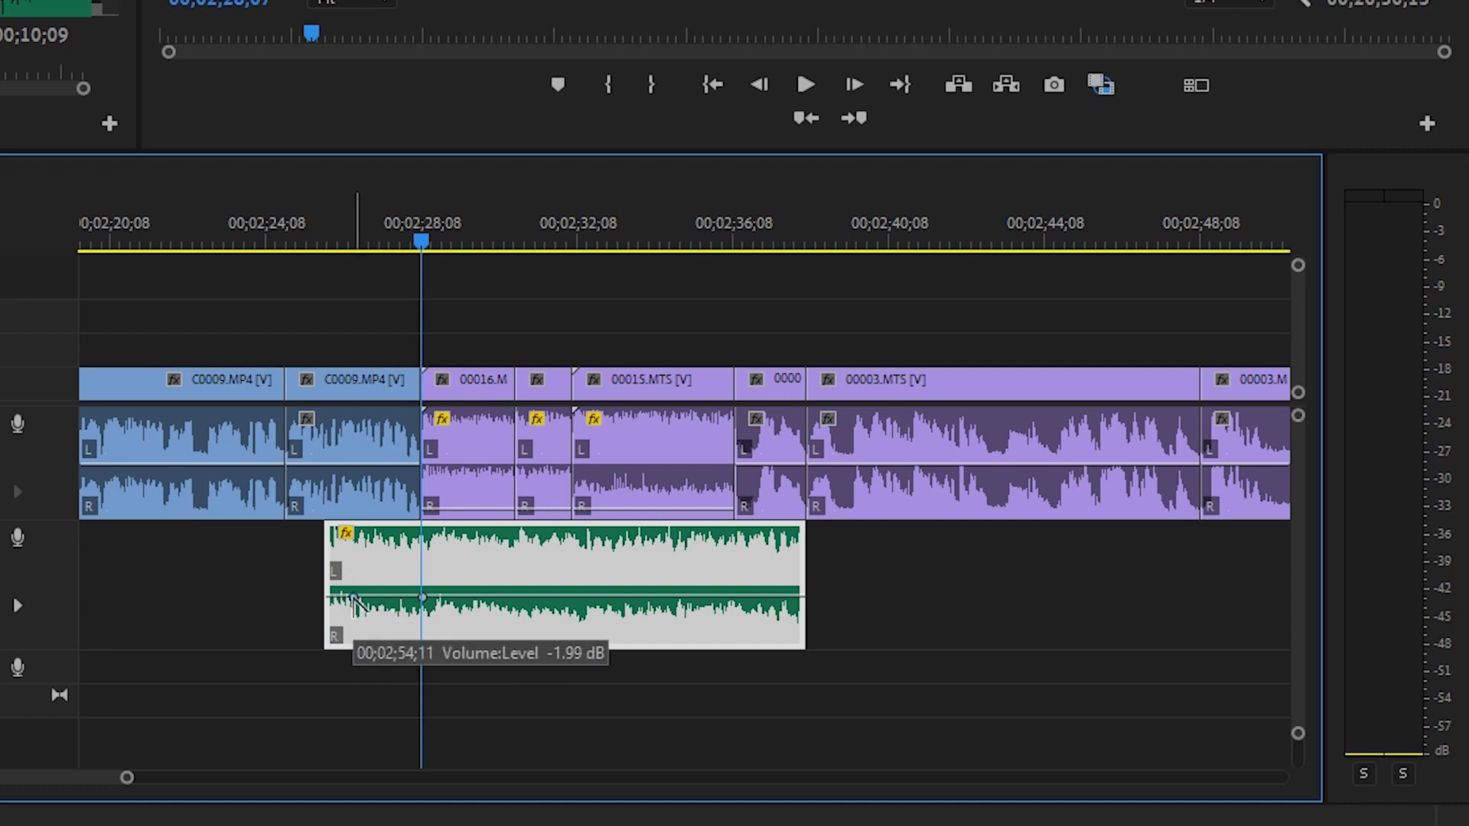
drag(353, 599, 350, 639)
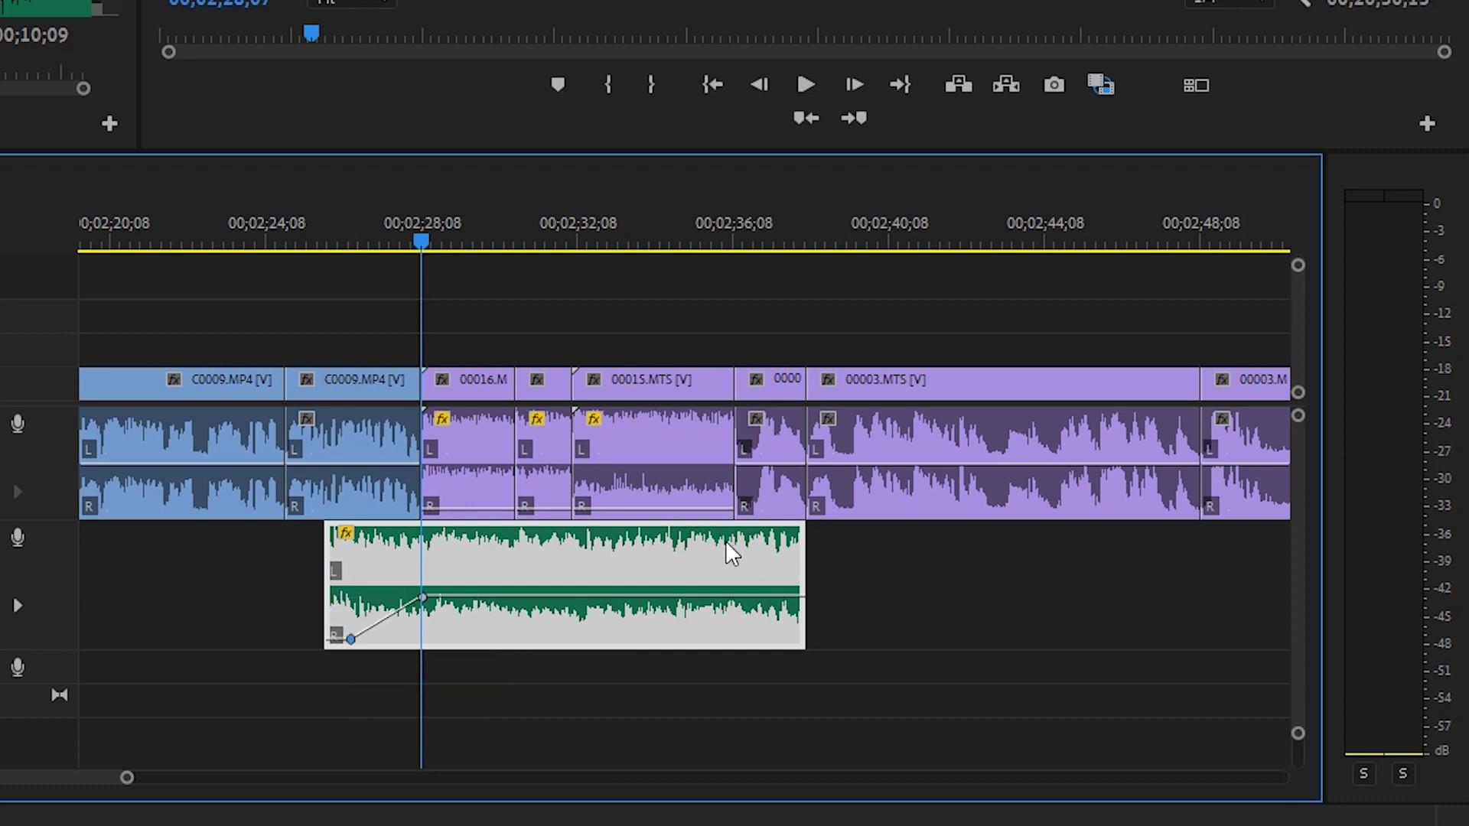
Add two keyframes near the clip's end, drop the last to -∞ dB, and preview the fade-out
drag(421, 236, 764, 297)
drag(766, 721, 755, 721)
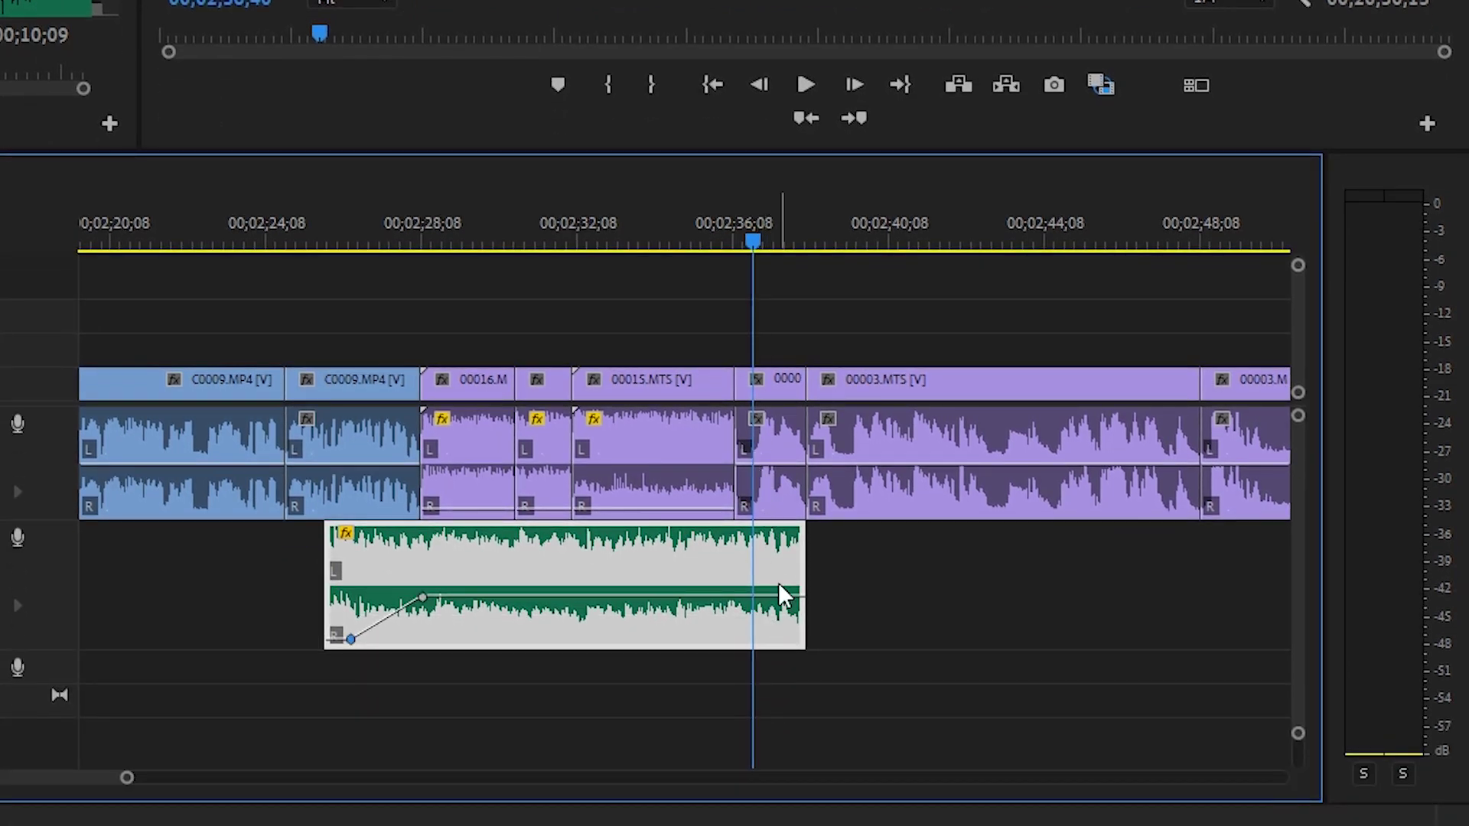
ctrl+click(735, 597)
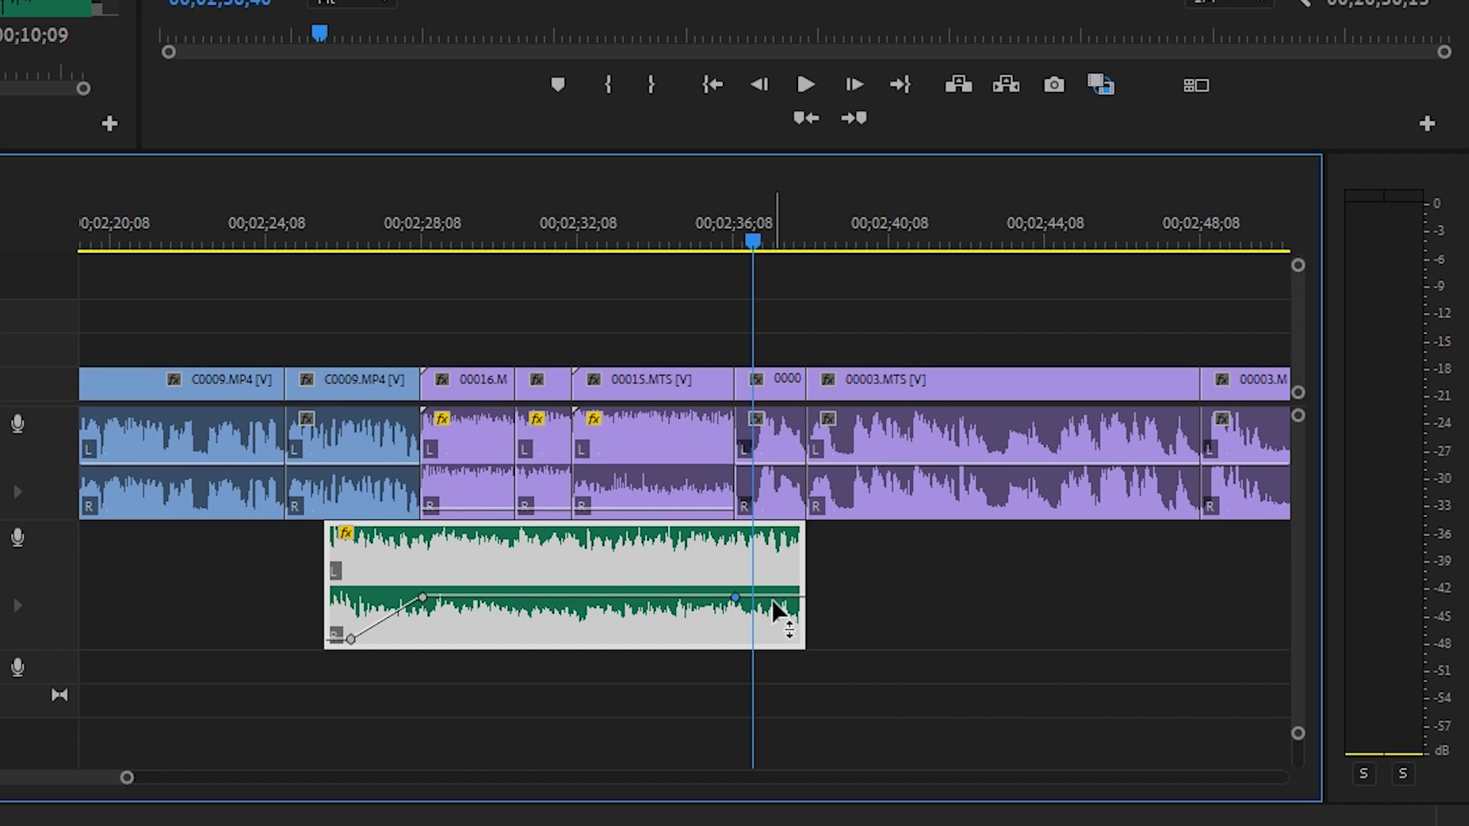
ctrl+click(771, 599)
drag(771, 598, 795, 638)
drag(752, 241, 342, 343)
key(space)
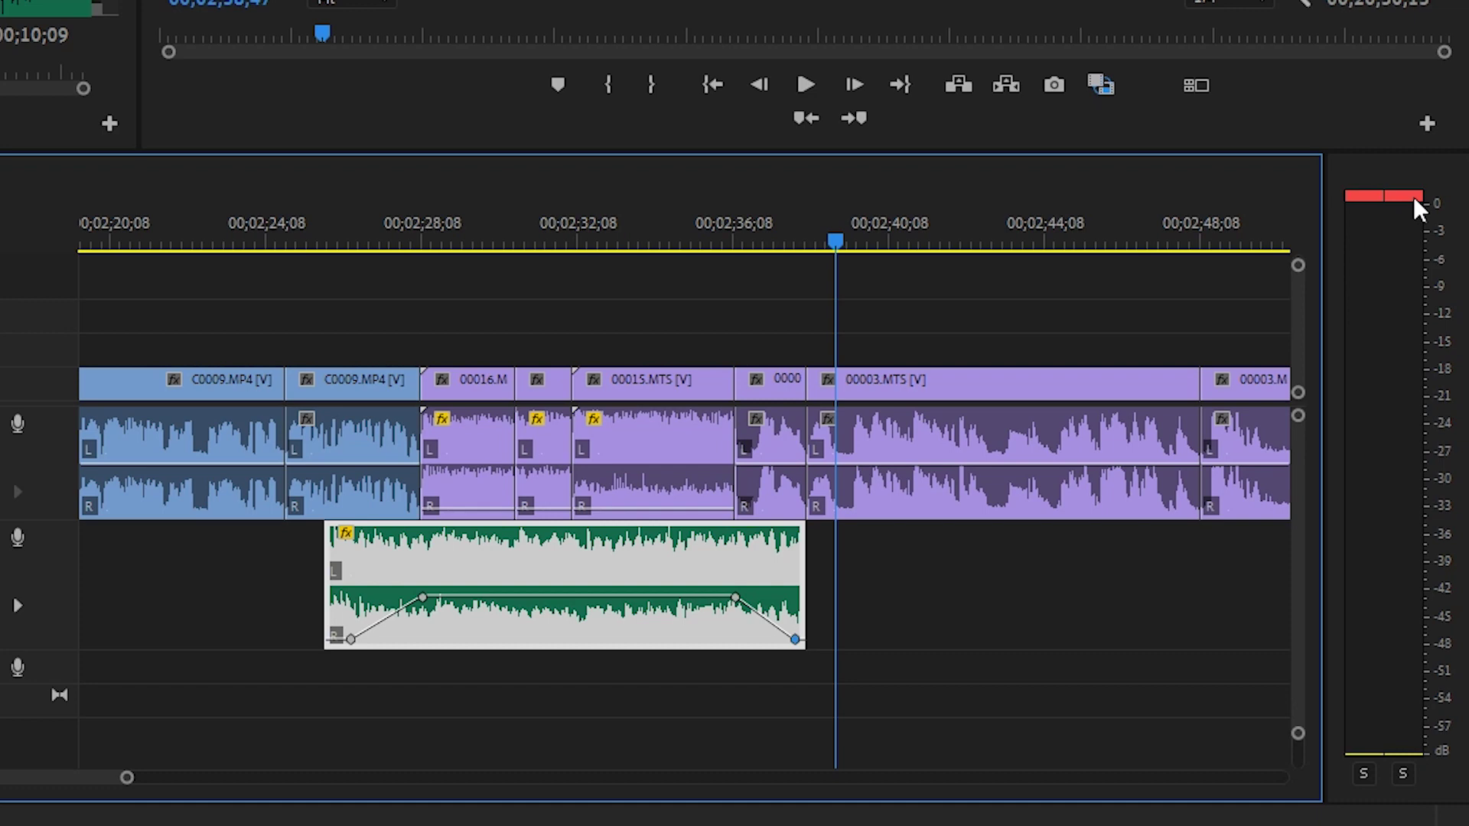
drag(834, 242, 760, 263)
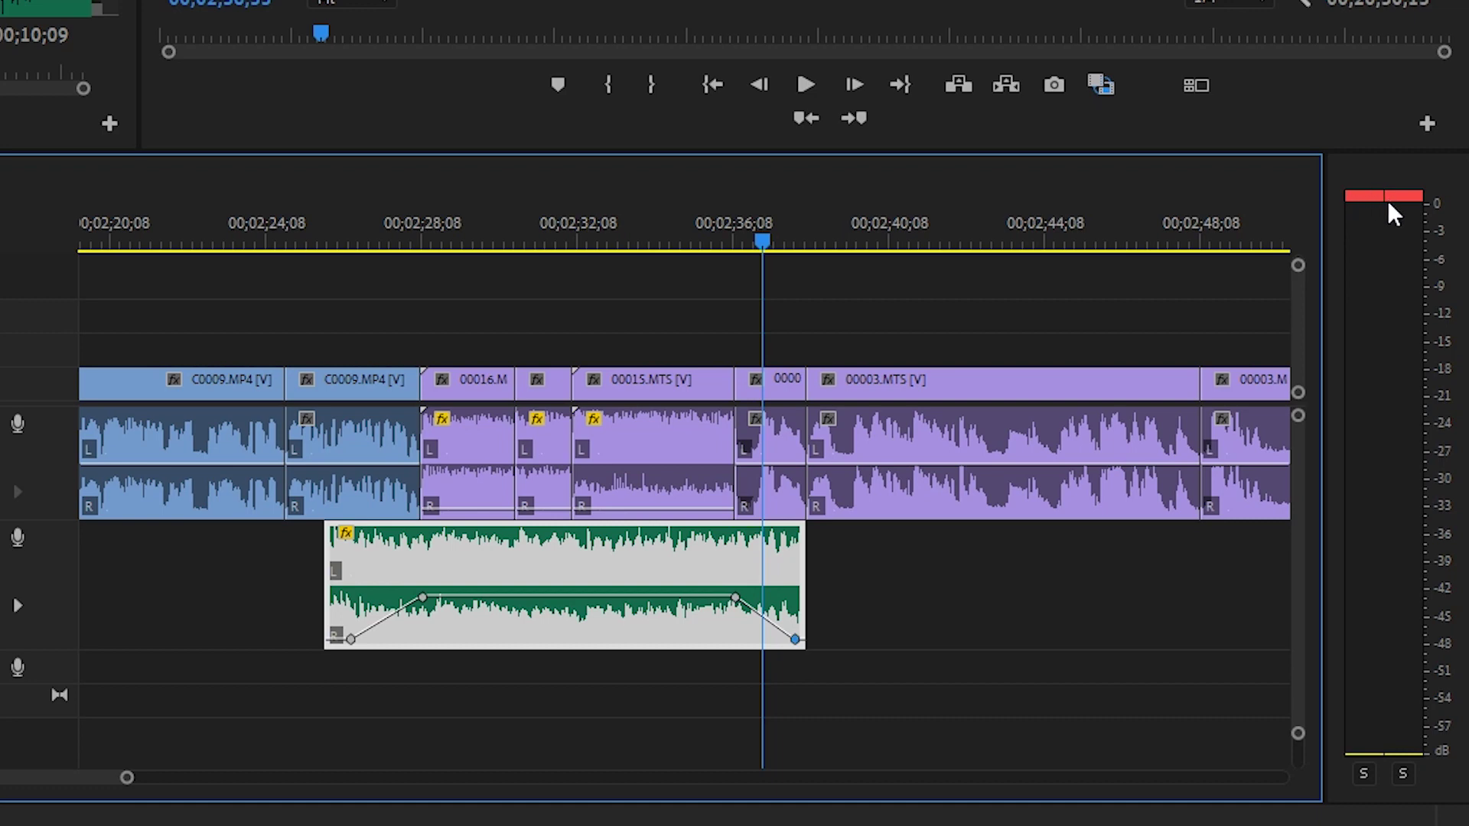
Select both fade-out volume keyframes and slide them earlier so the fade ends before the clip
click(735, 598)
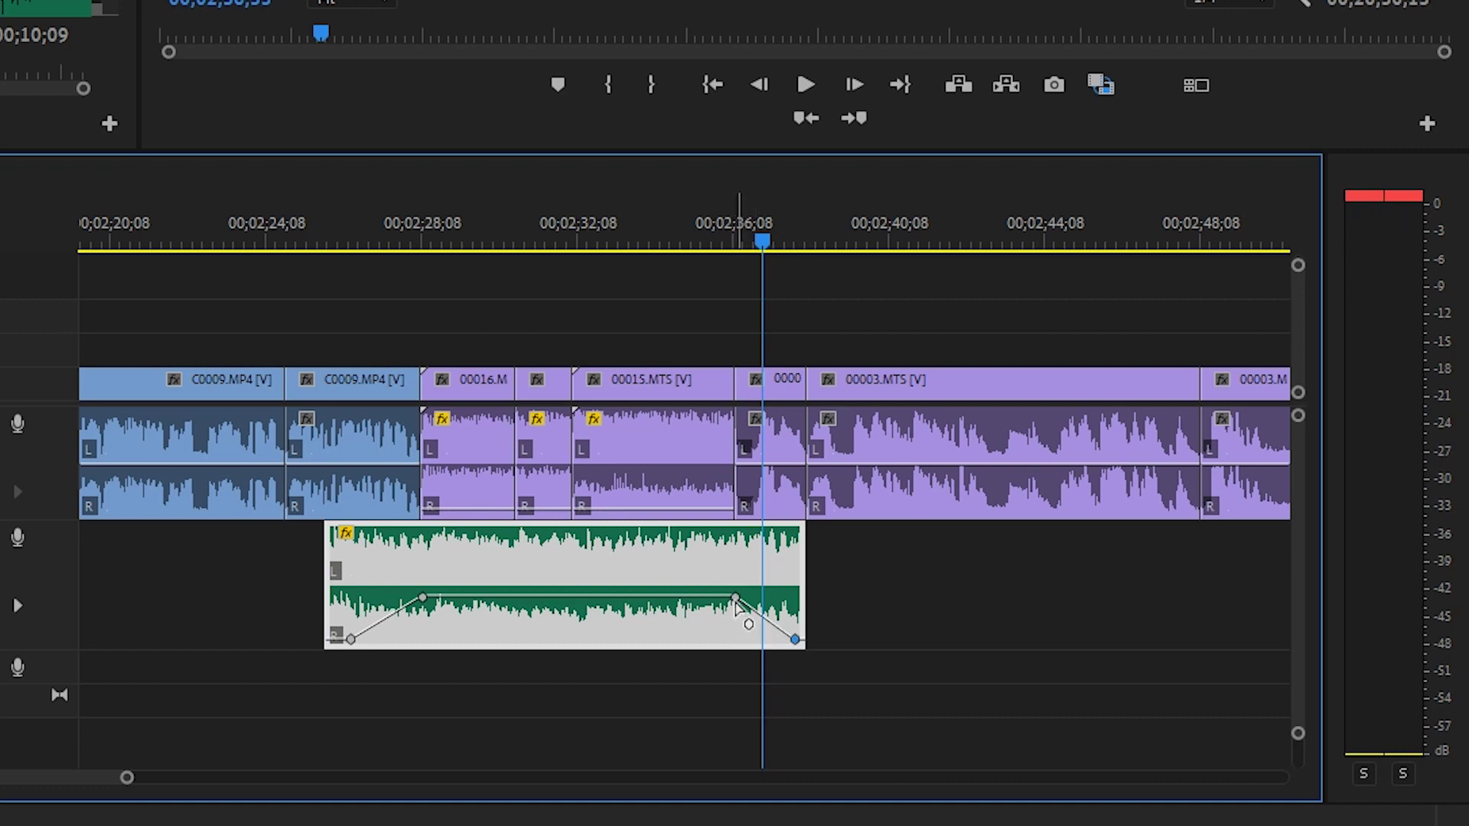
shift+click(795, 639)
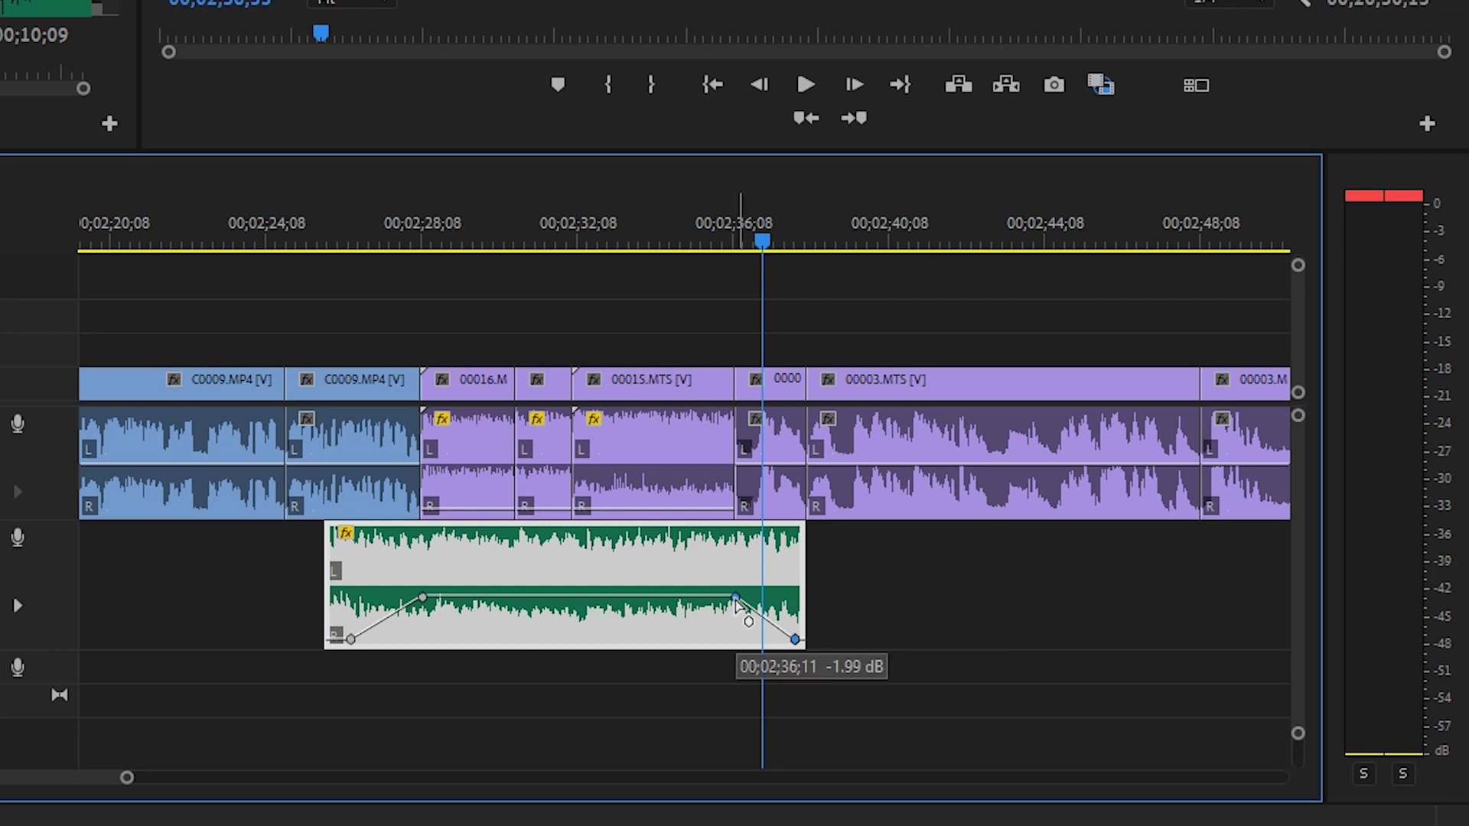
drag(736, 601, 702, 597)
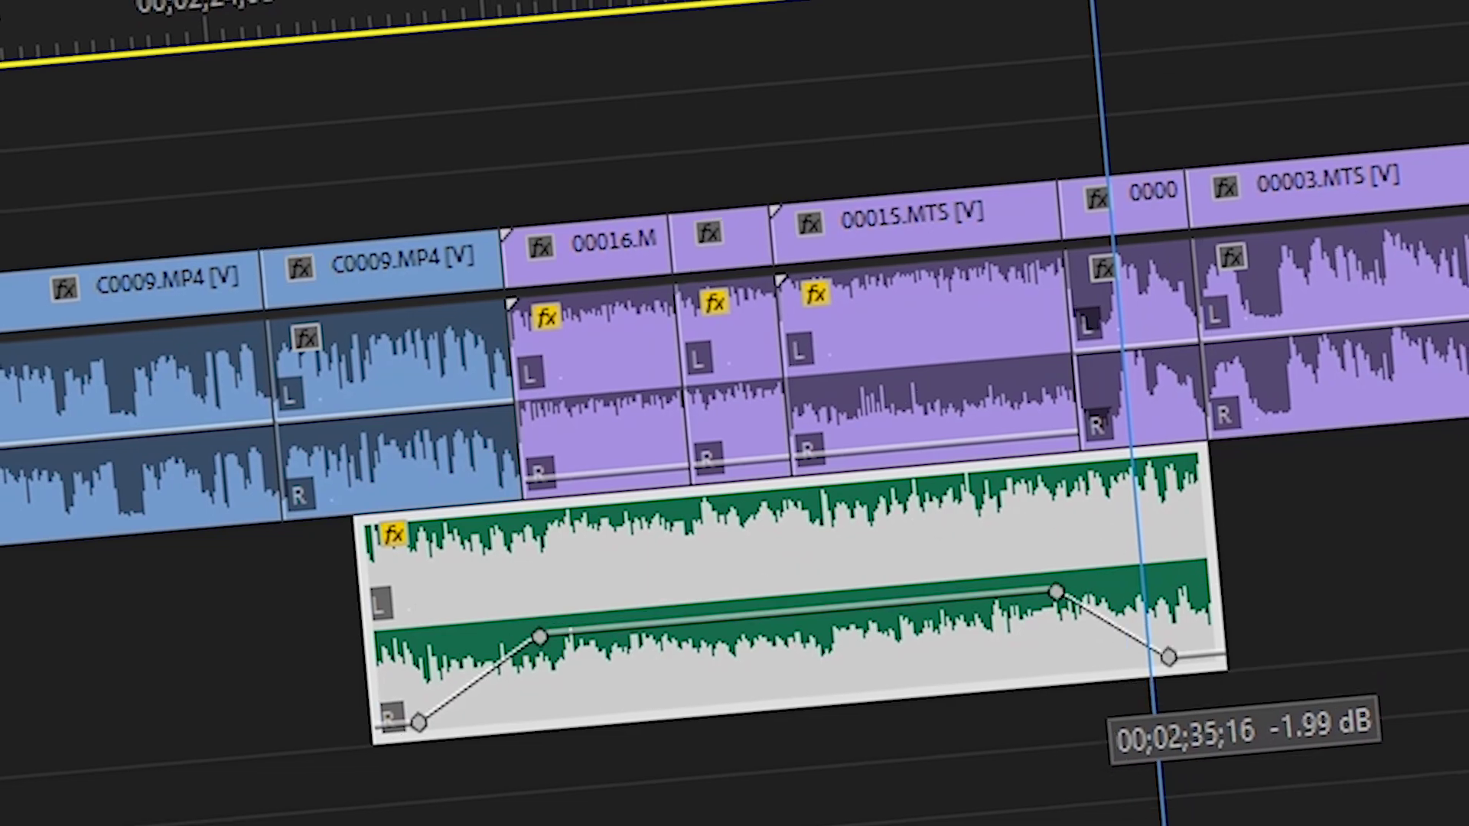
drag(1056, 591, 1104, 589)
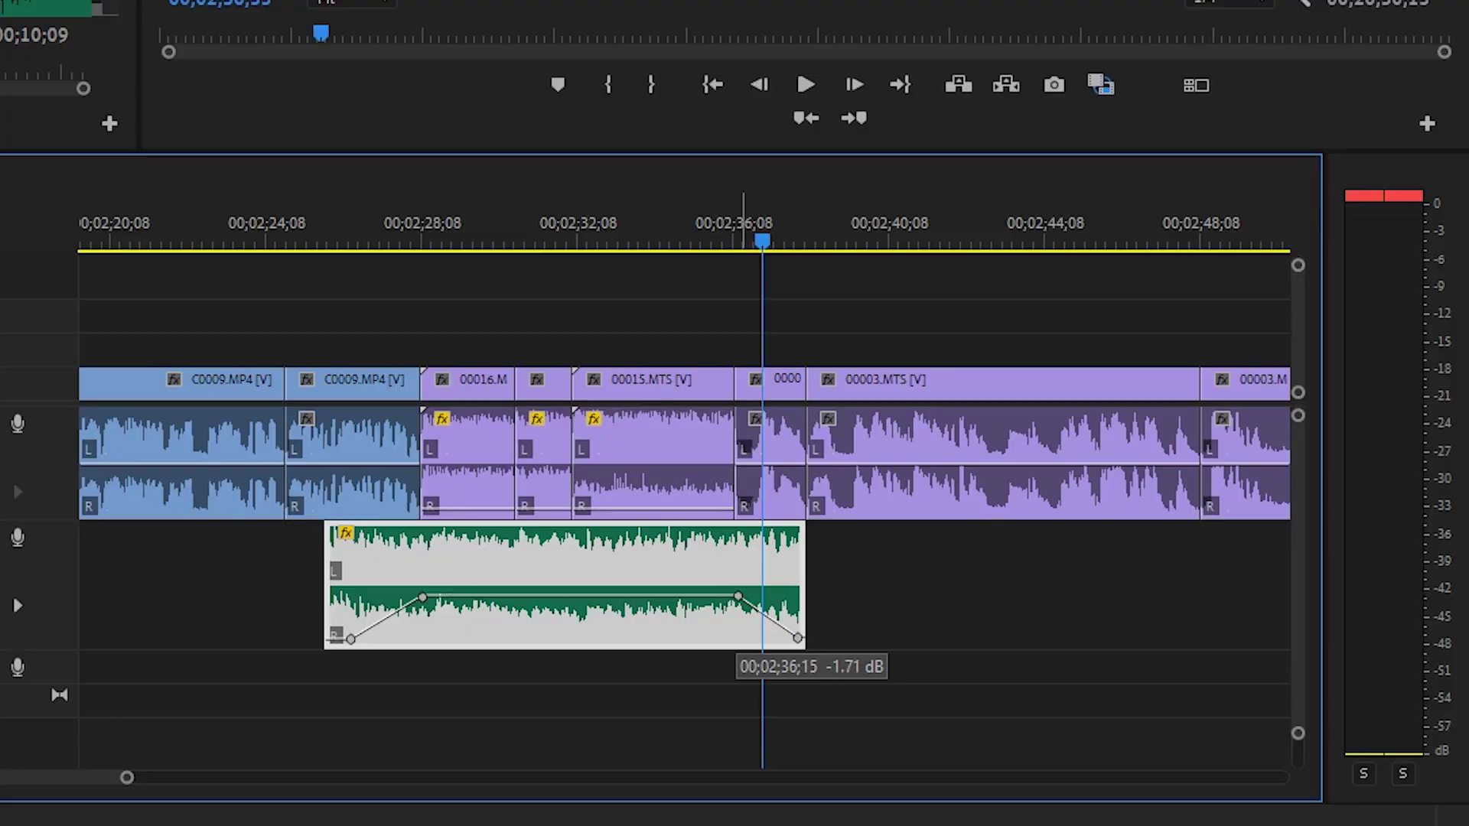
mouse_move(737, 596)
mouse_down()
mouse_move(650, 598)
mouse_move(725, 597)
mouse_move(709, 599)
mouse_up()
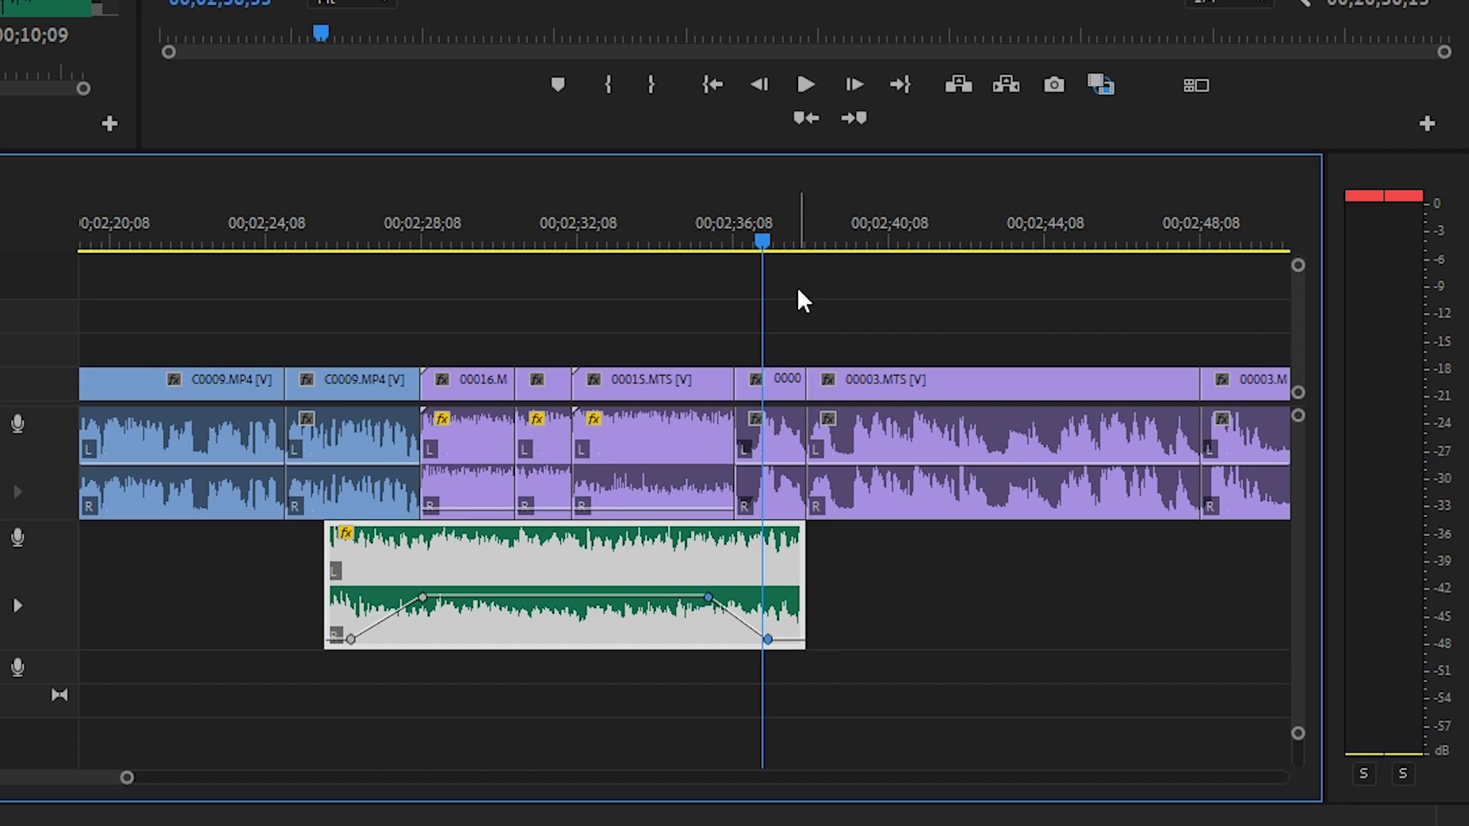
Replay from before the fade, with the audio meter's clip indicators reset, to hear the new fade-out
drag(736, 243, 687, 264)
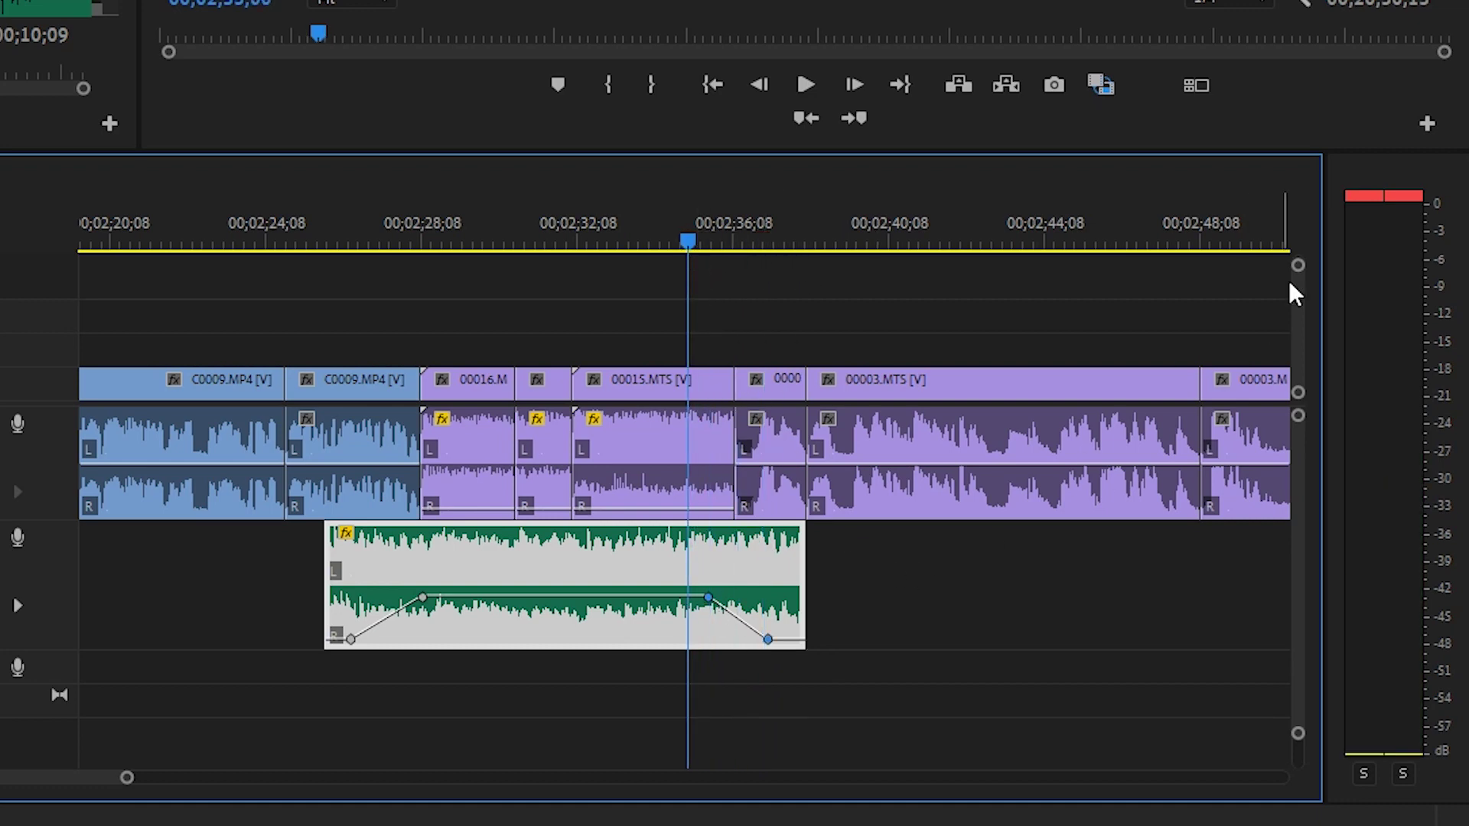
click(1383, 196)
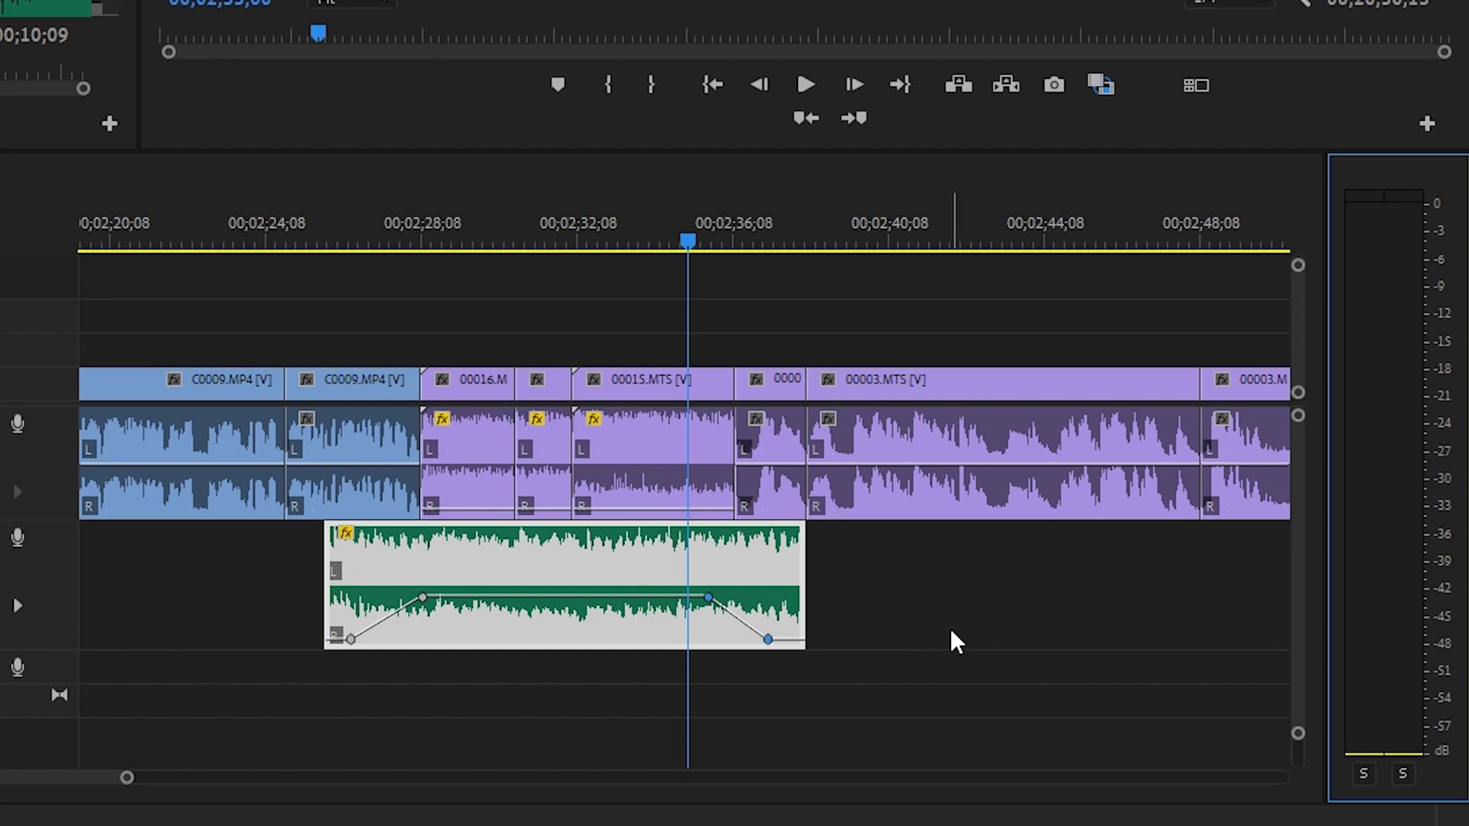
key(space)
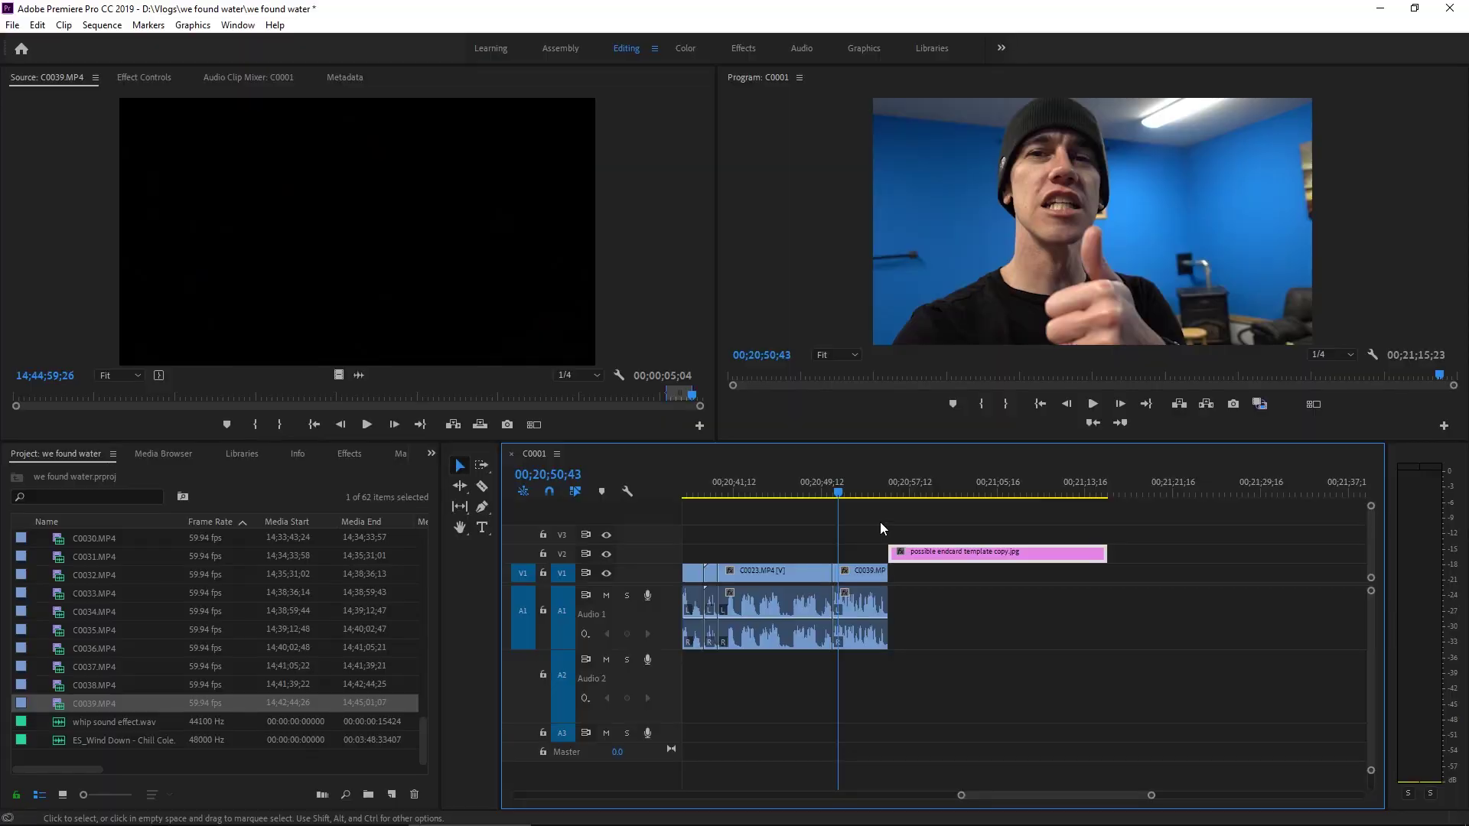
drag(839, 493, 857, 493)
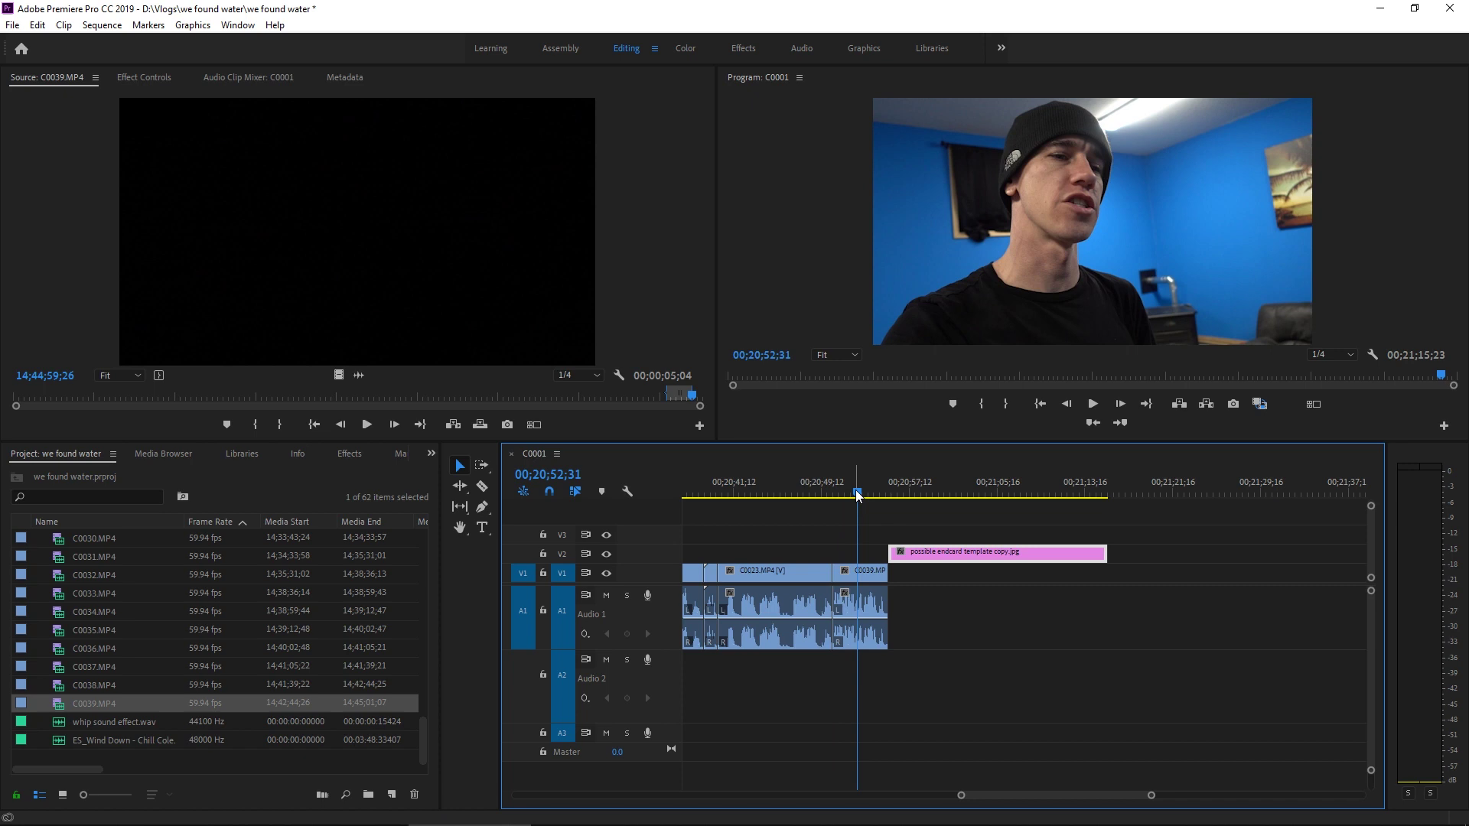
key(space)
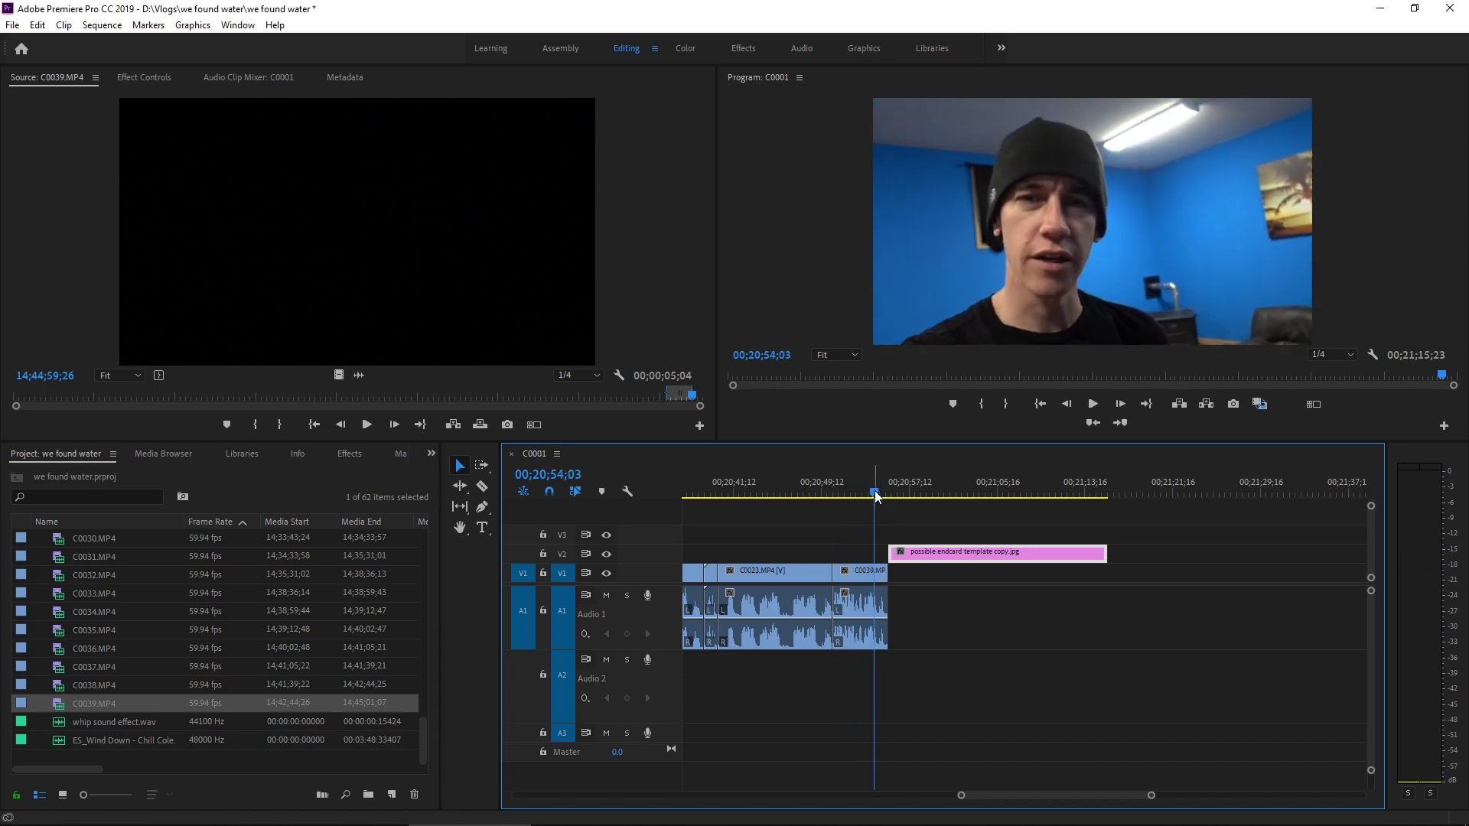
key(space)
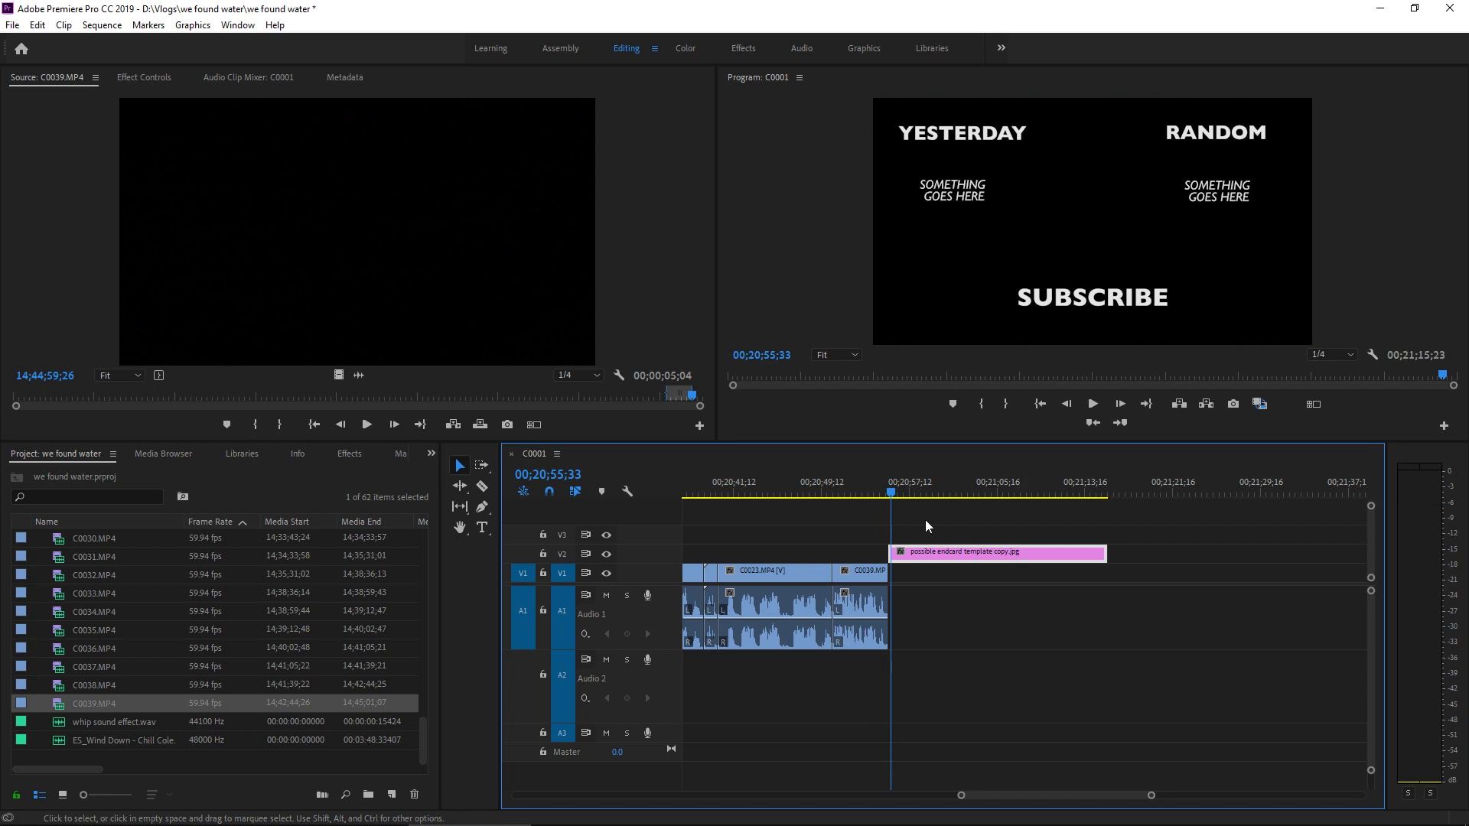
click(867, 490)
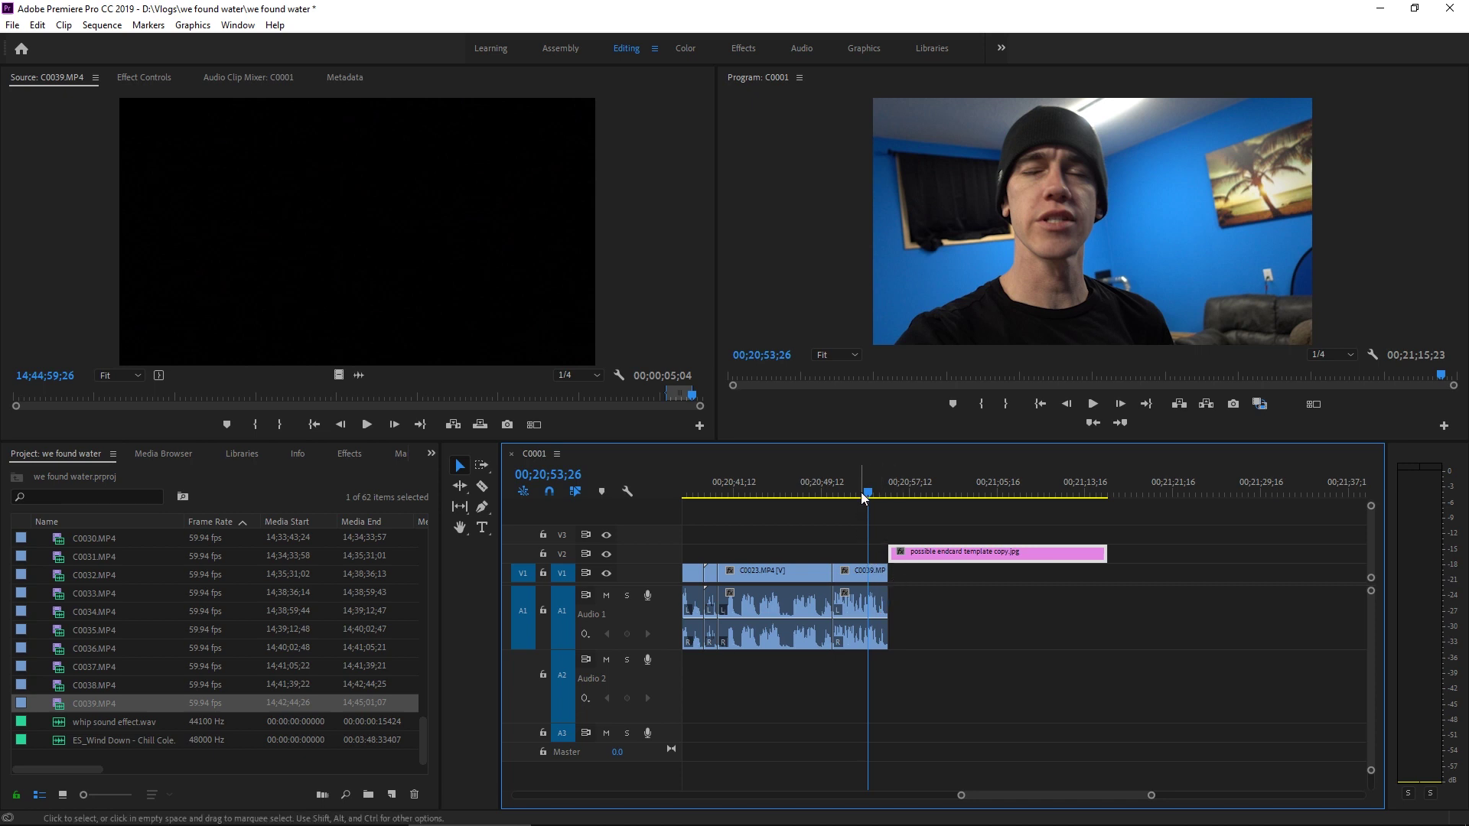
key(space)
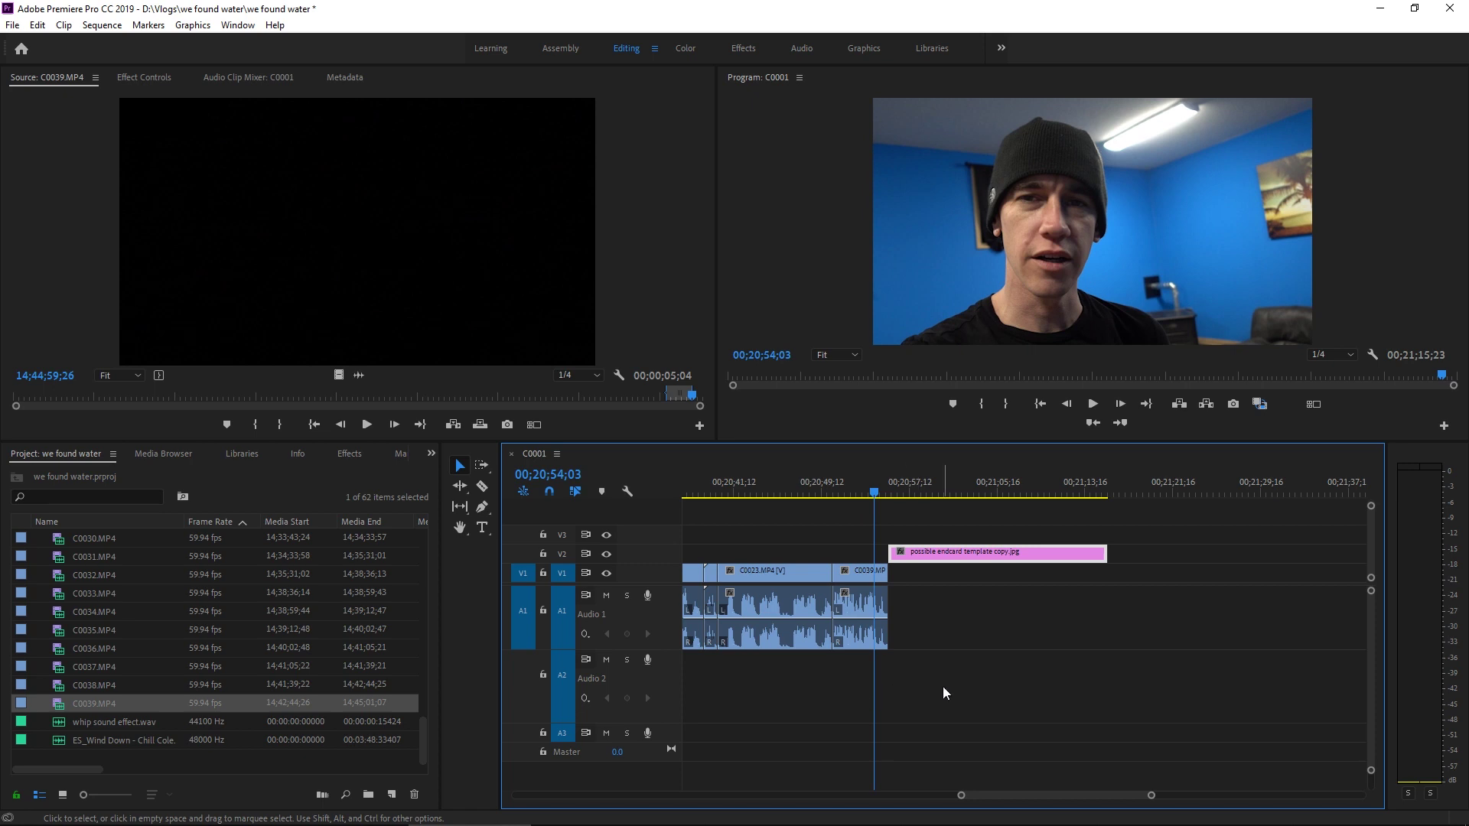
Load ES_Wind Down - Chill Cole in the Source monitor and mark In and Out around a 29-second section
double_click(122, 740)
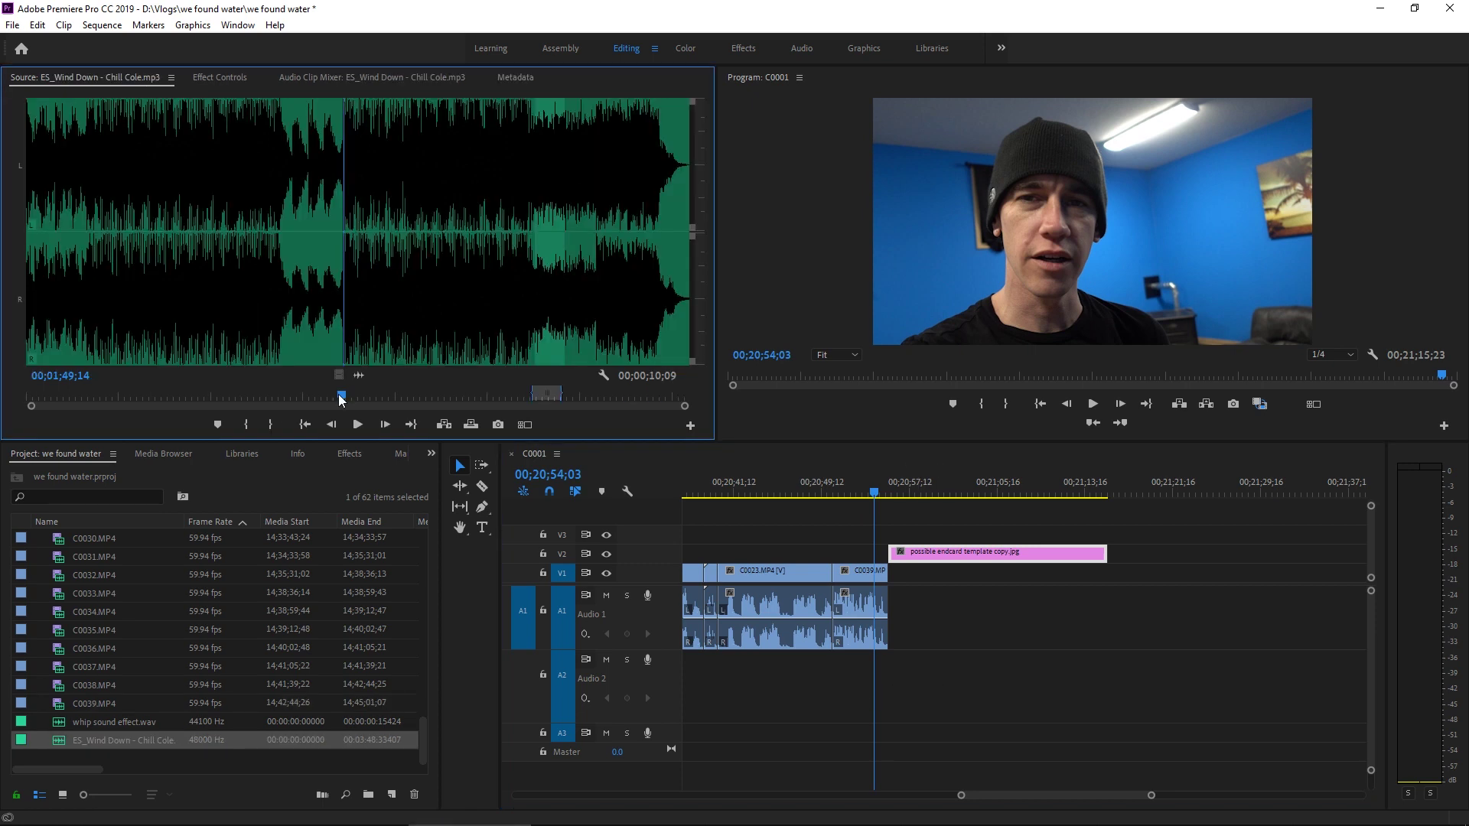
drag(342, 399, 343, 400)
key(i)
key(space)
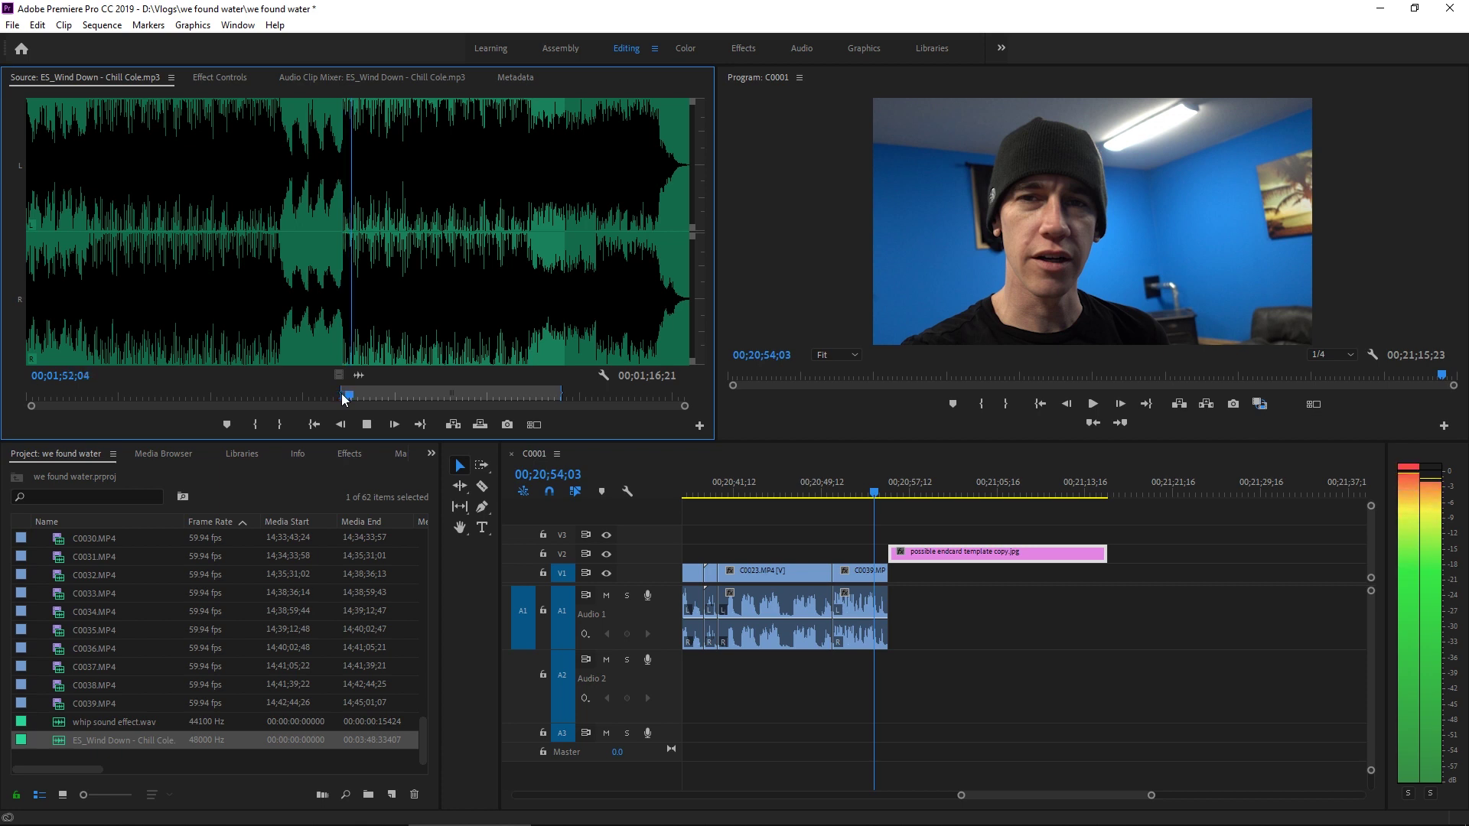
key(space)
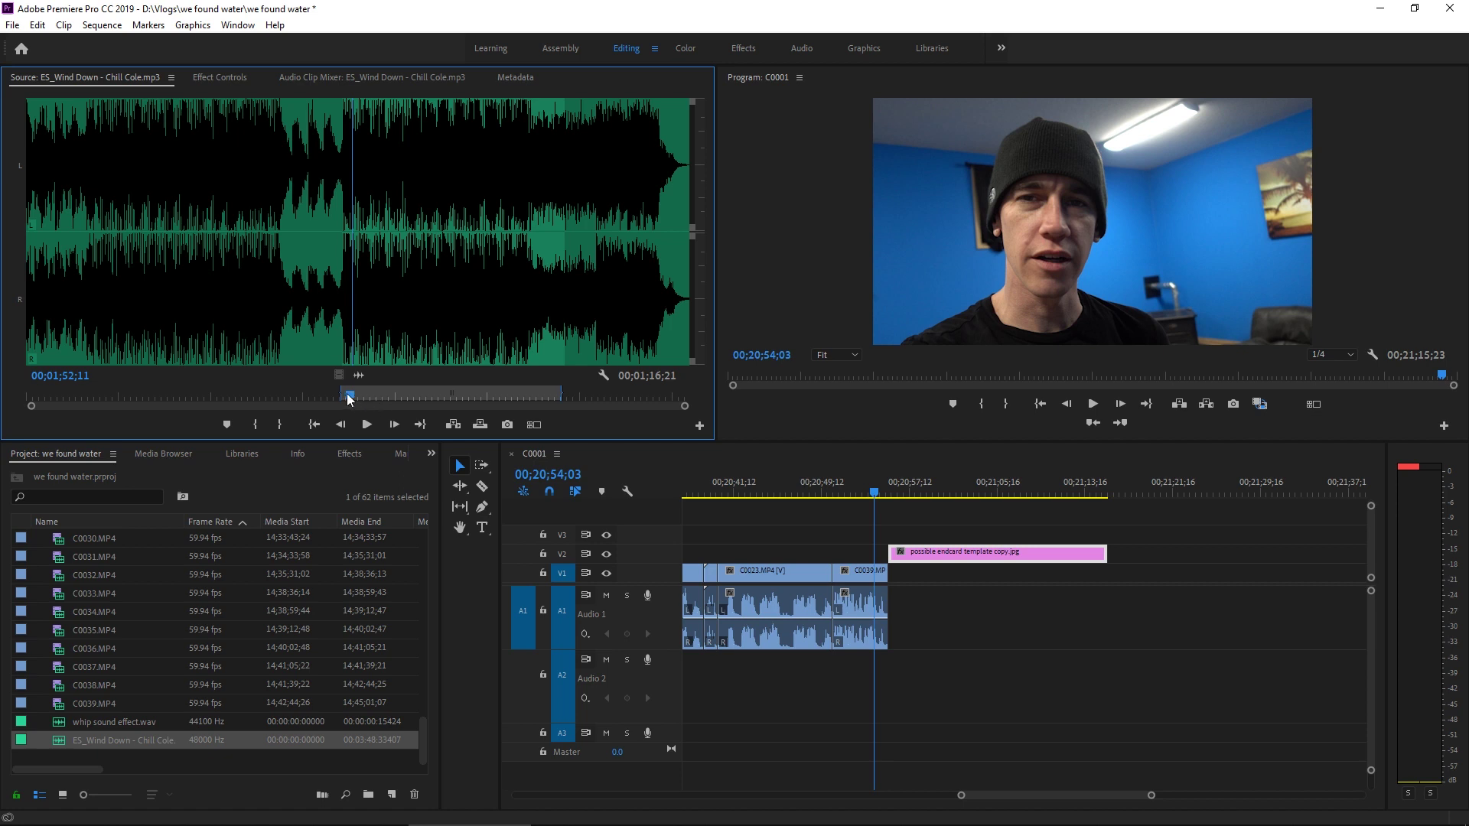
drag(378, 399, 892, 715)
key(o)
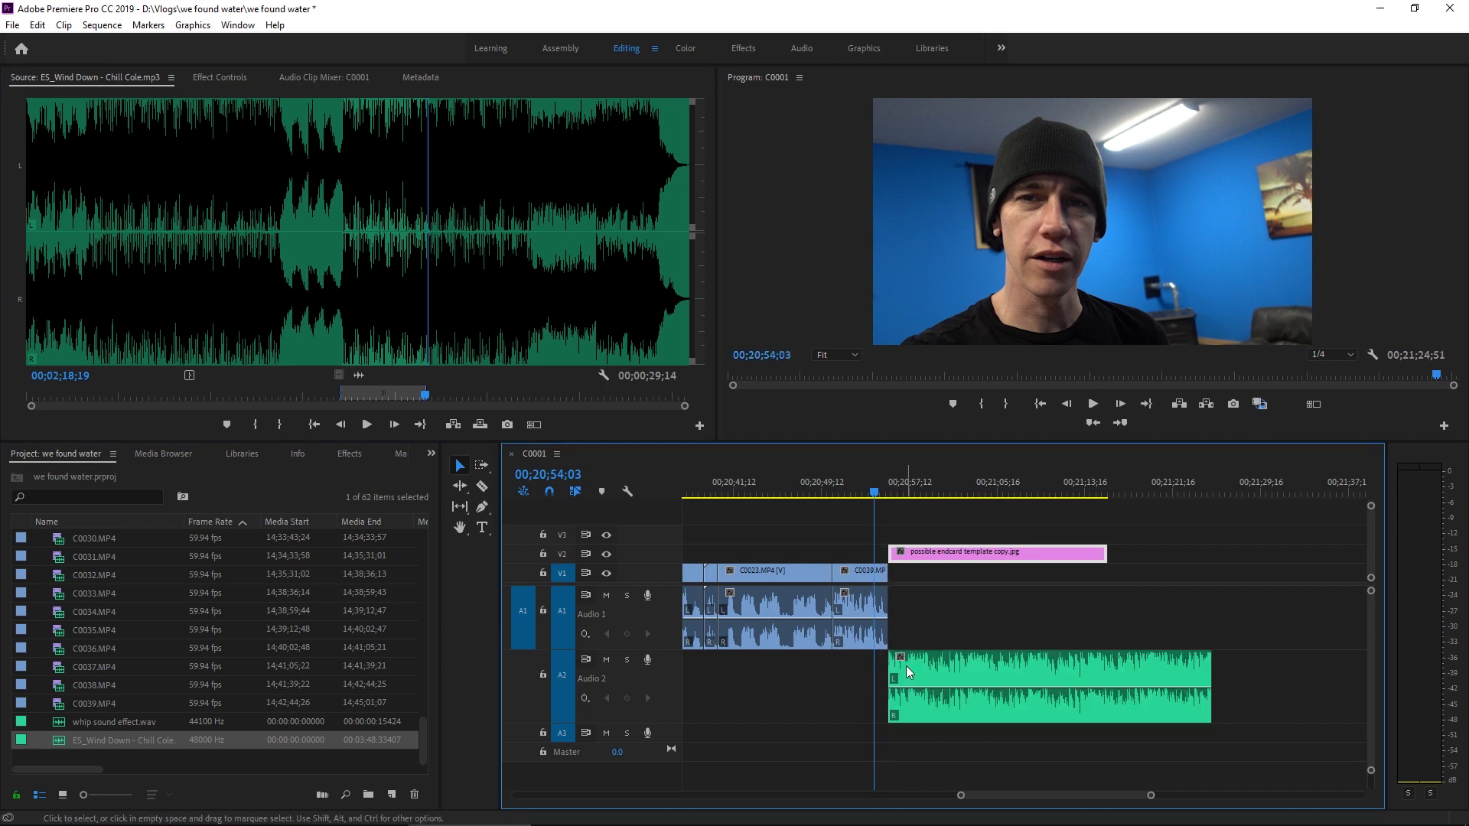
Preview the end card with the new music and extend the music clip's start earlier
key(space)
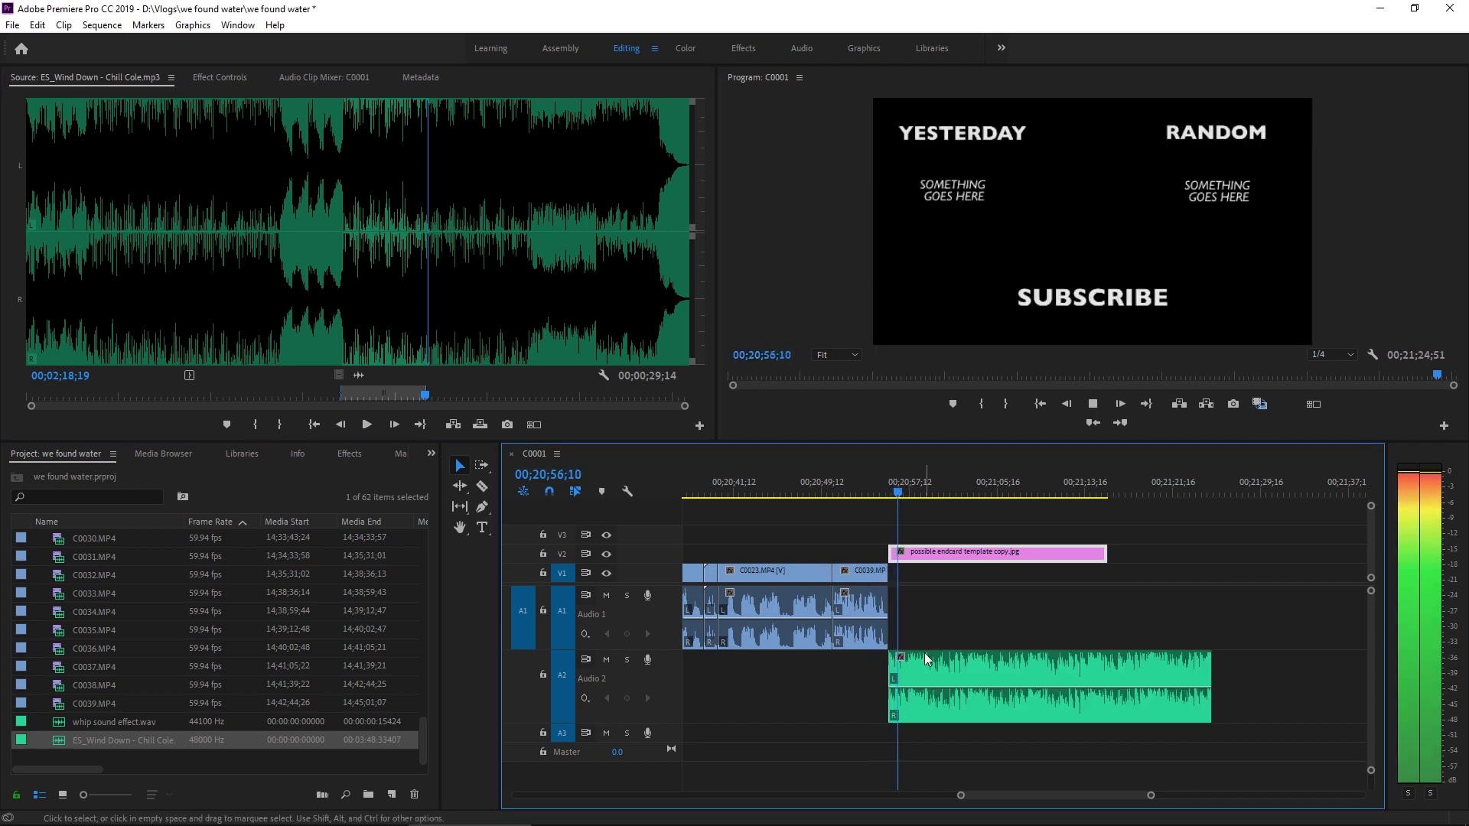
key(space)
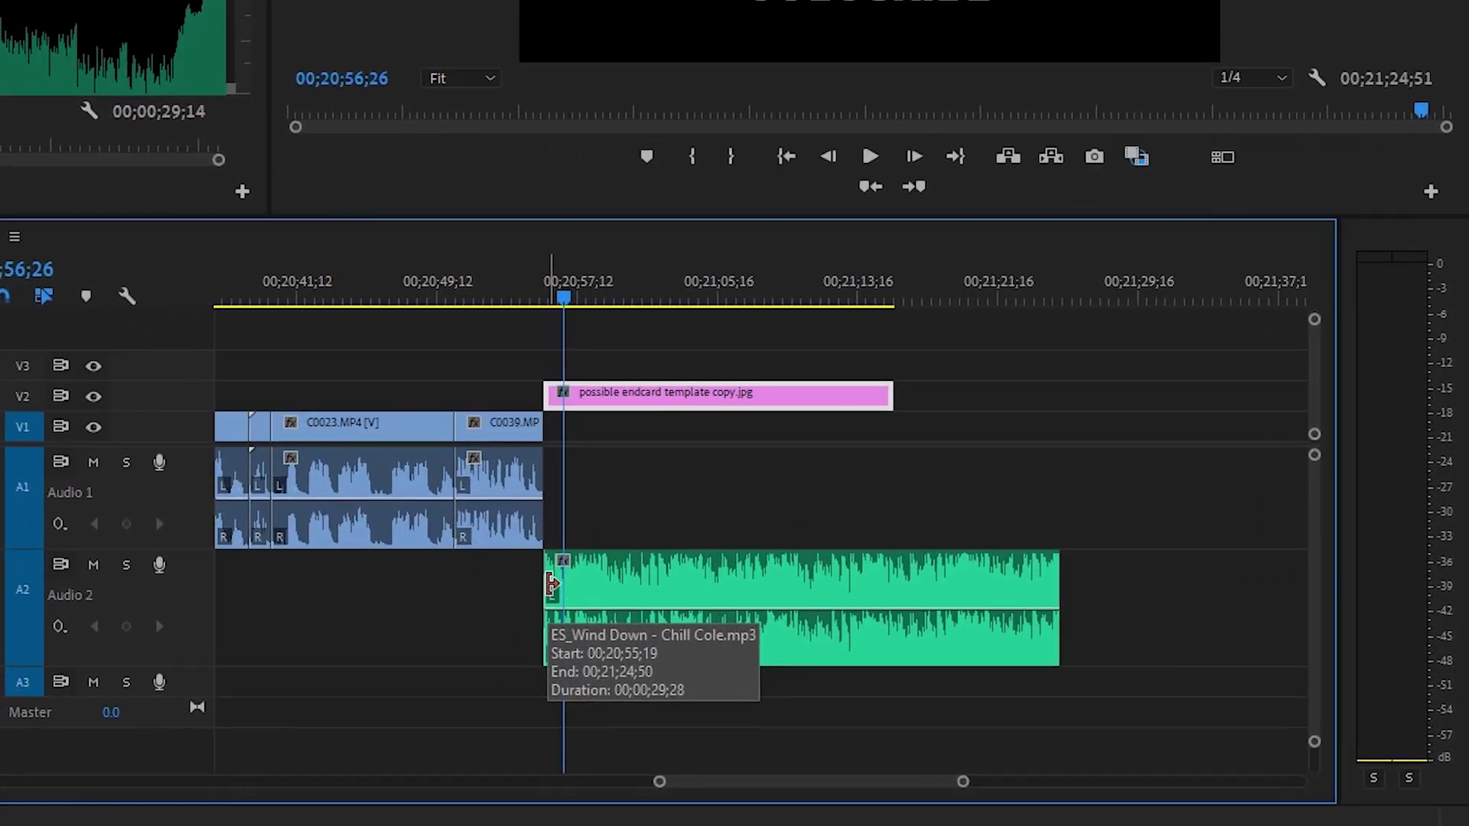
click(892, 671)
drag(451, 558, 368, 574)
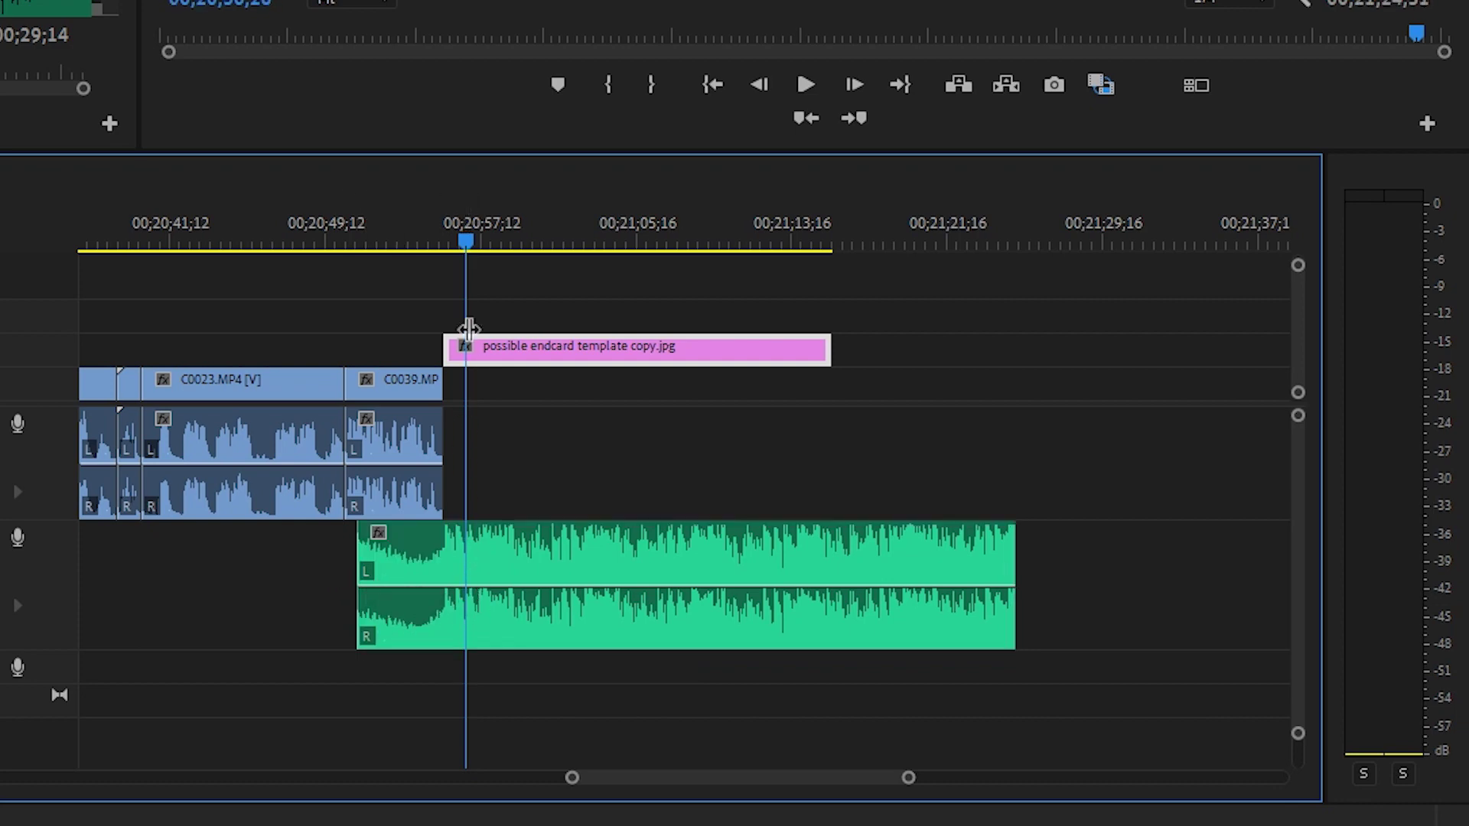
Zoom in at the end card start and nudge the green music clip three frames earlier with Alt+Left
drag(466, 240, 443, 250)
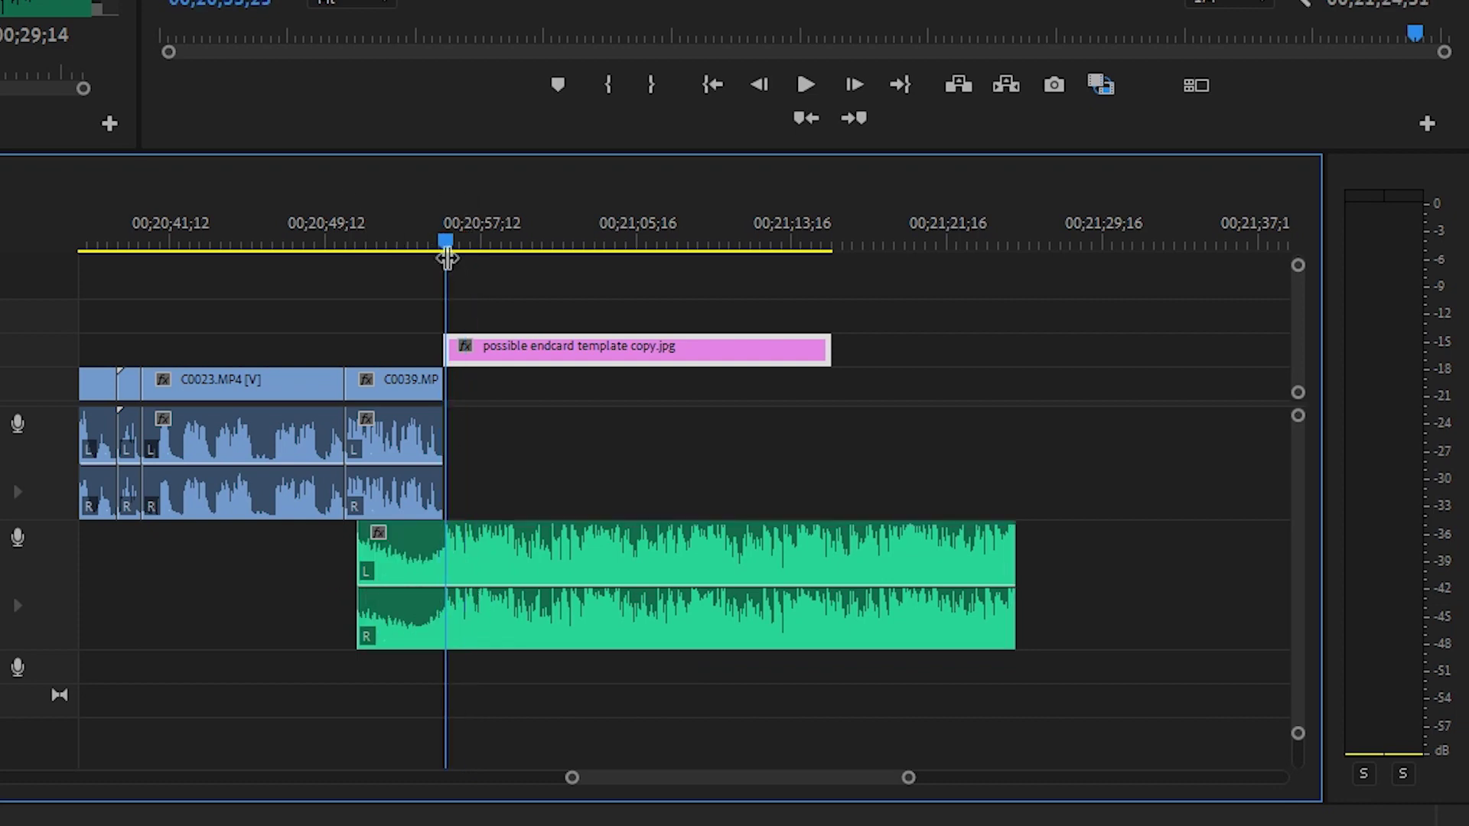
key(=)
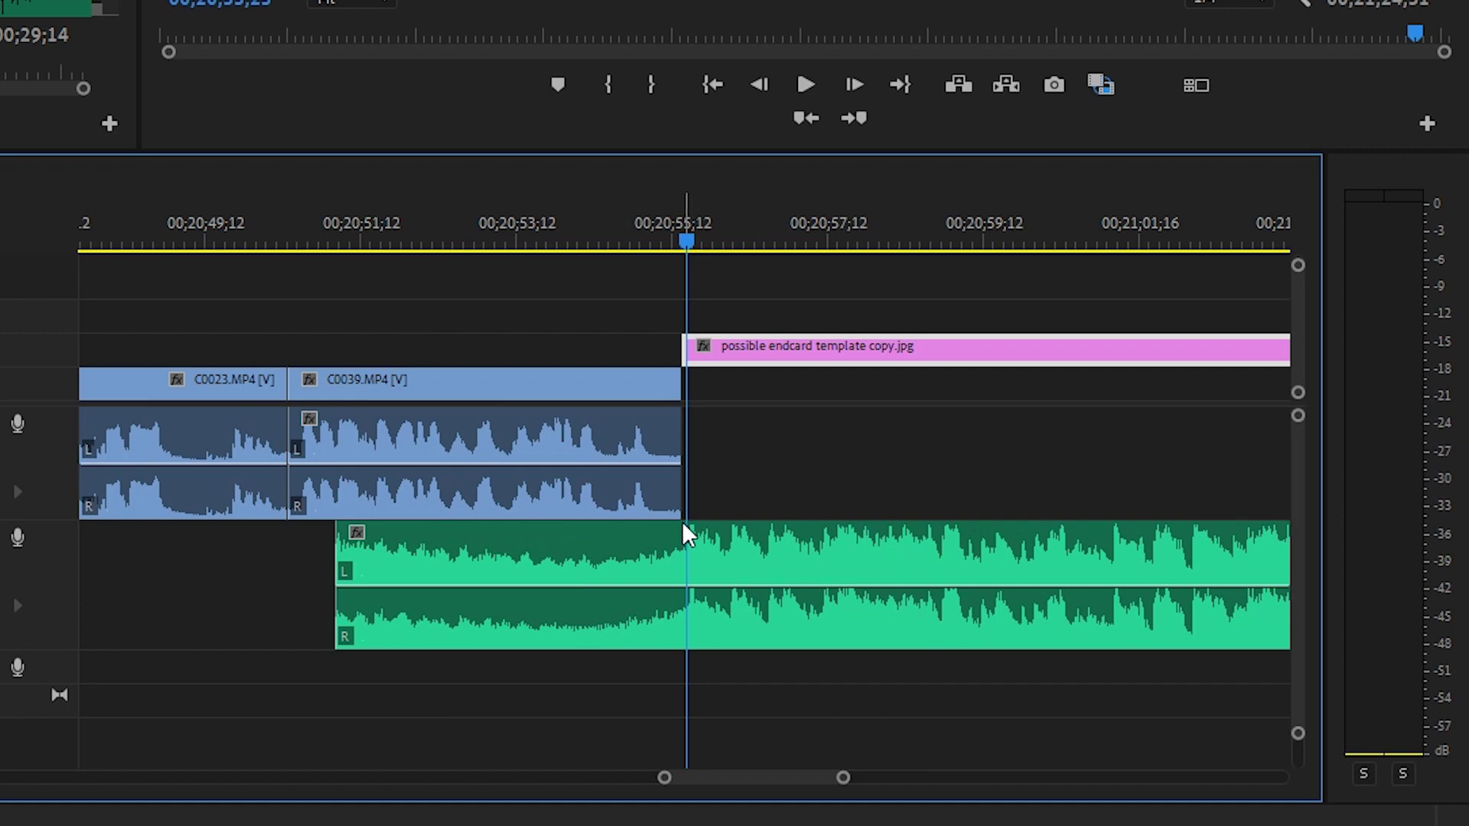
click(704, 548)
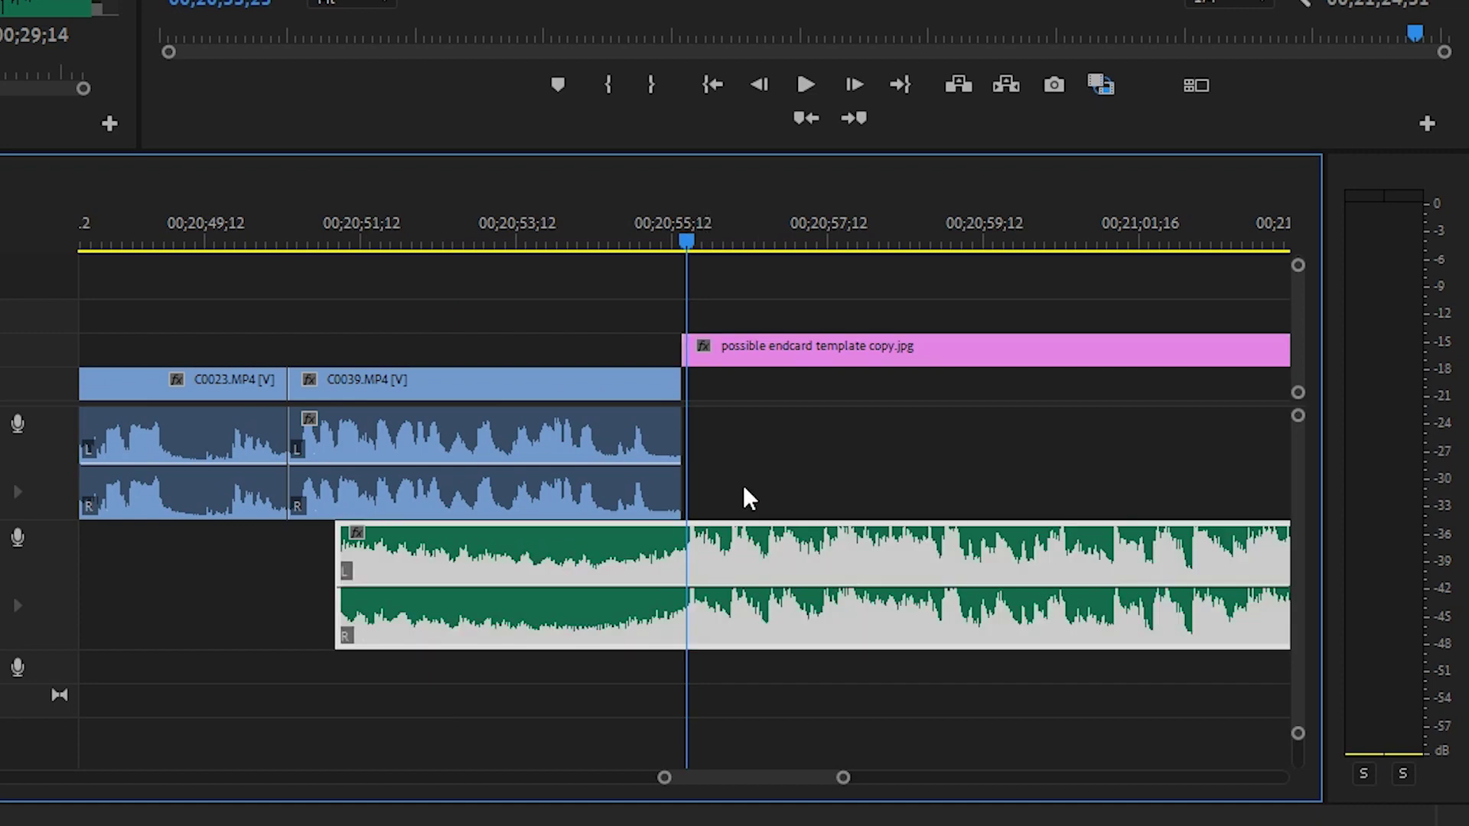
drag(696, 241, 679, 237)
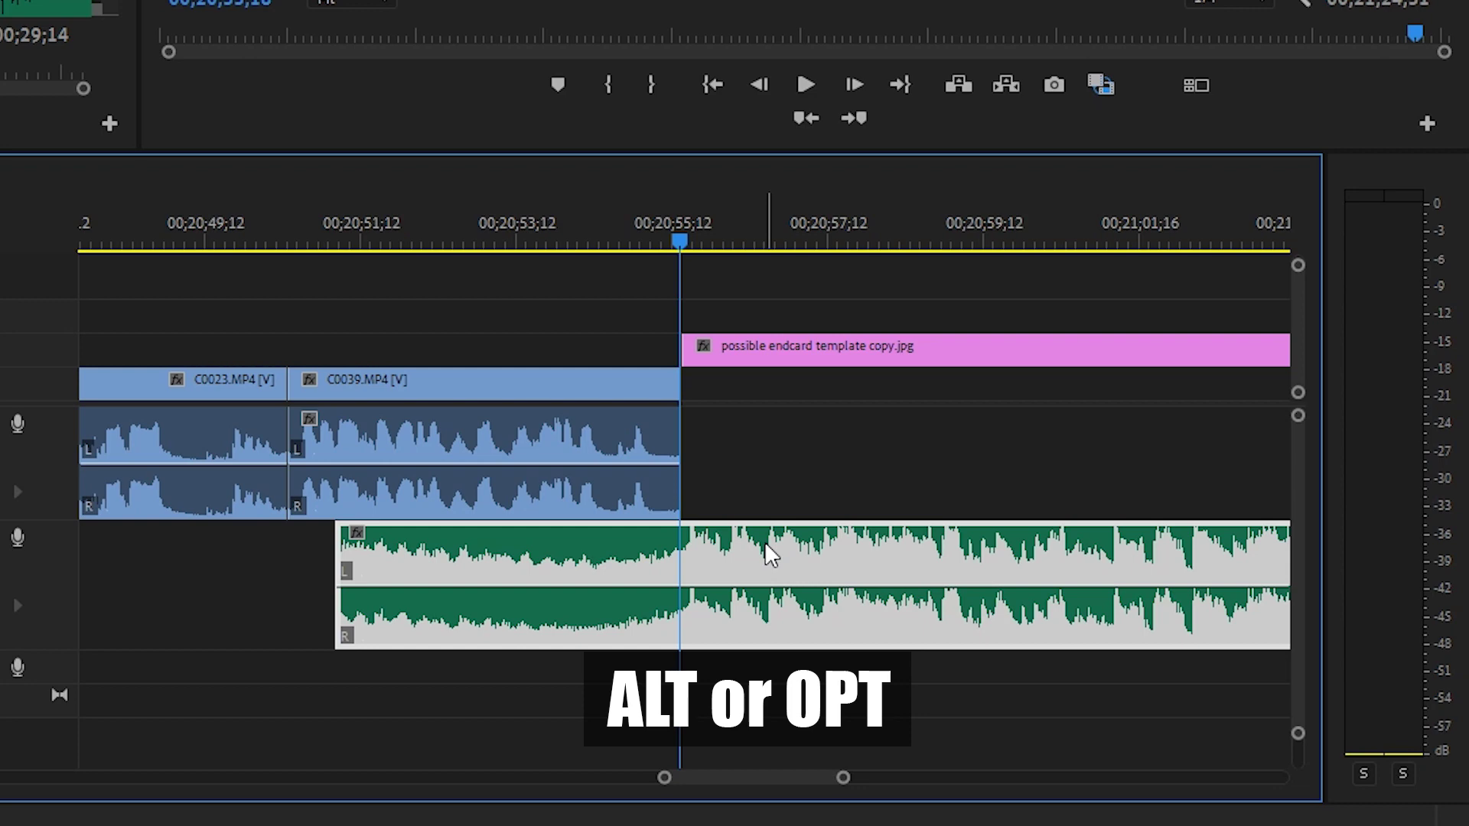
key(alt+Left)
key(alt+Left)
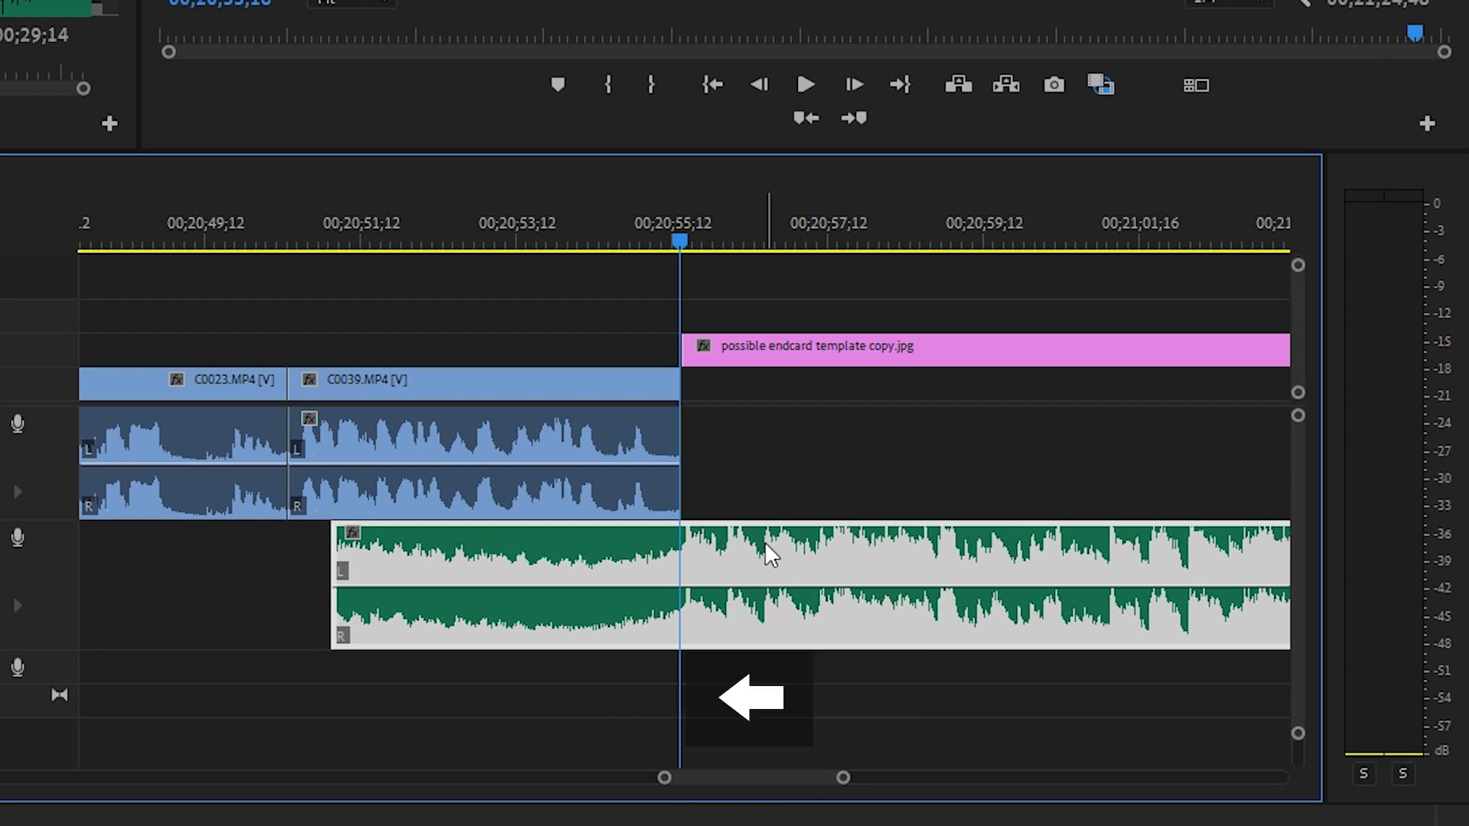
key(alt+Left)
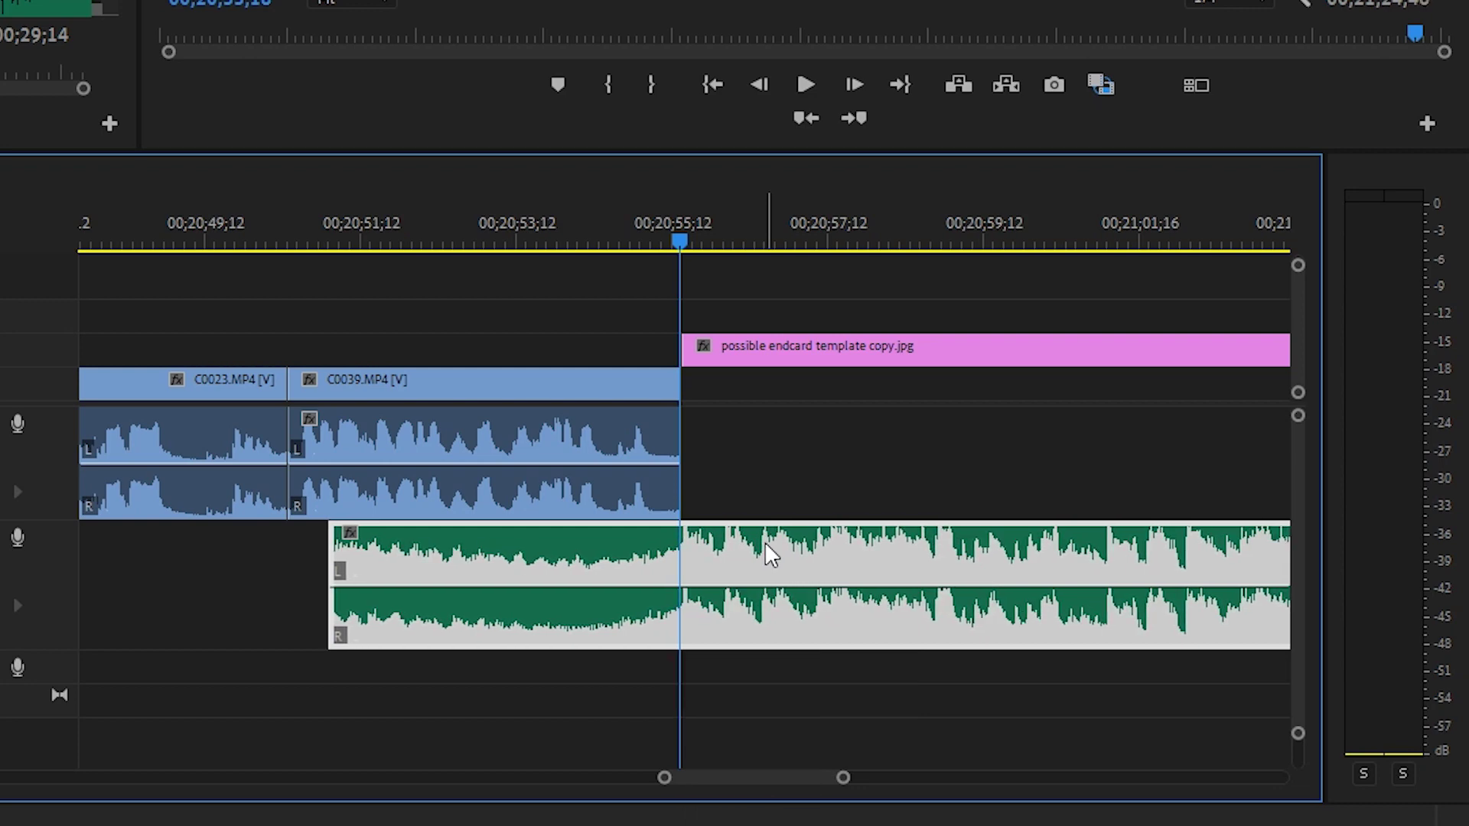
key(alt+Left)
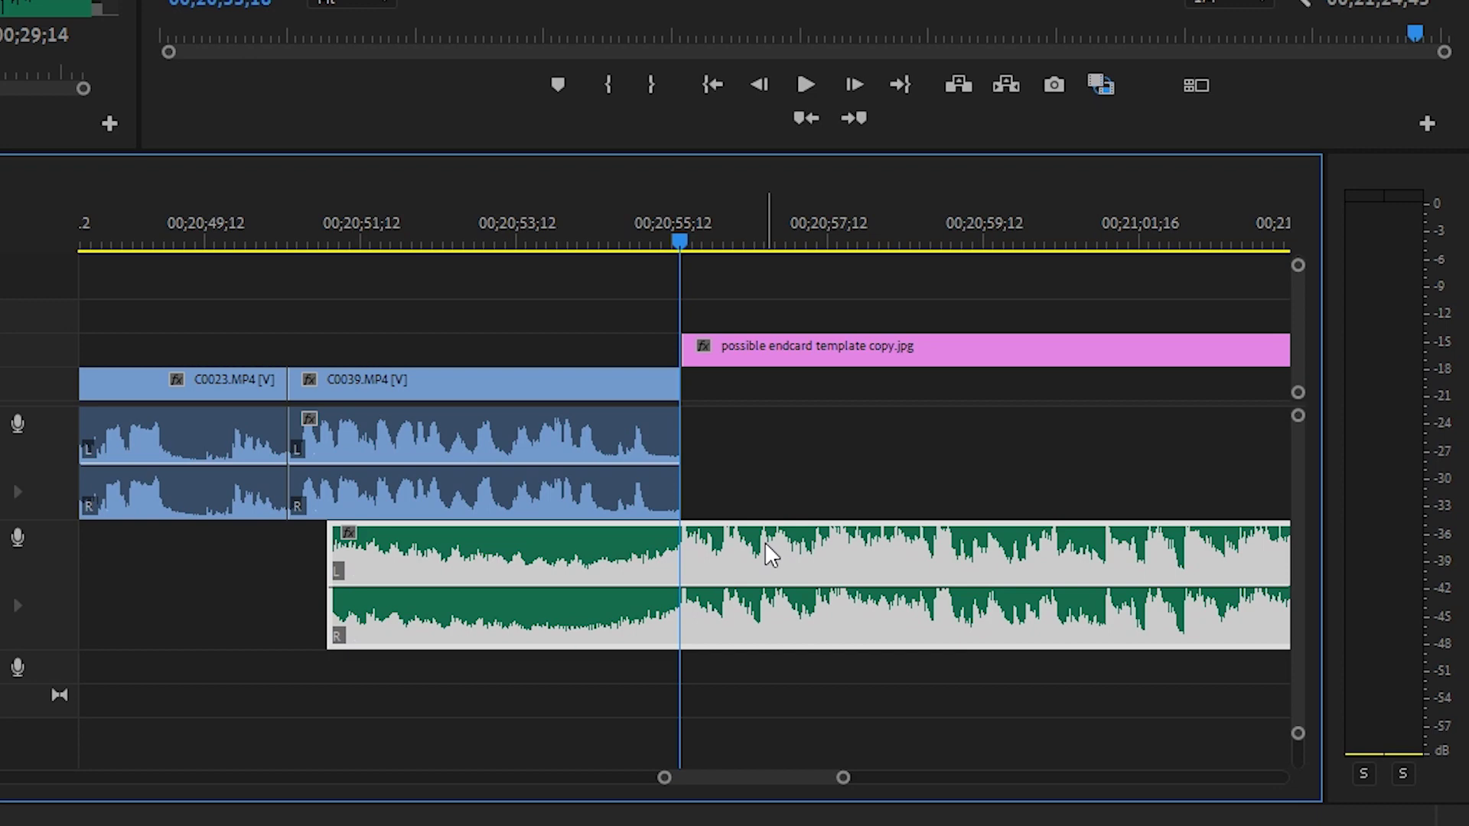
Expand A2, add two volume keyframes at the end card start, and drop the earlier one to about -6 dB
drag(58, 651, 55, 682)
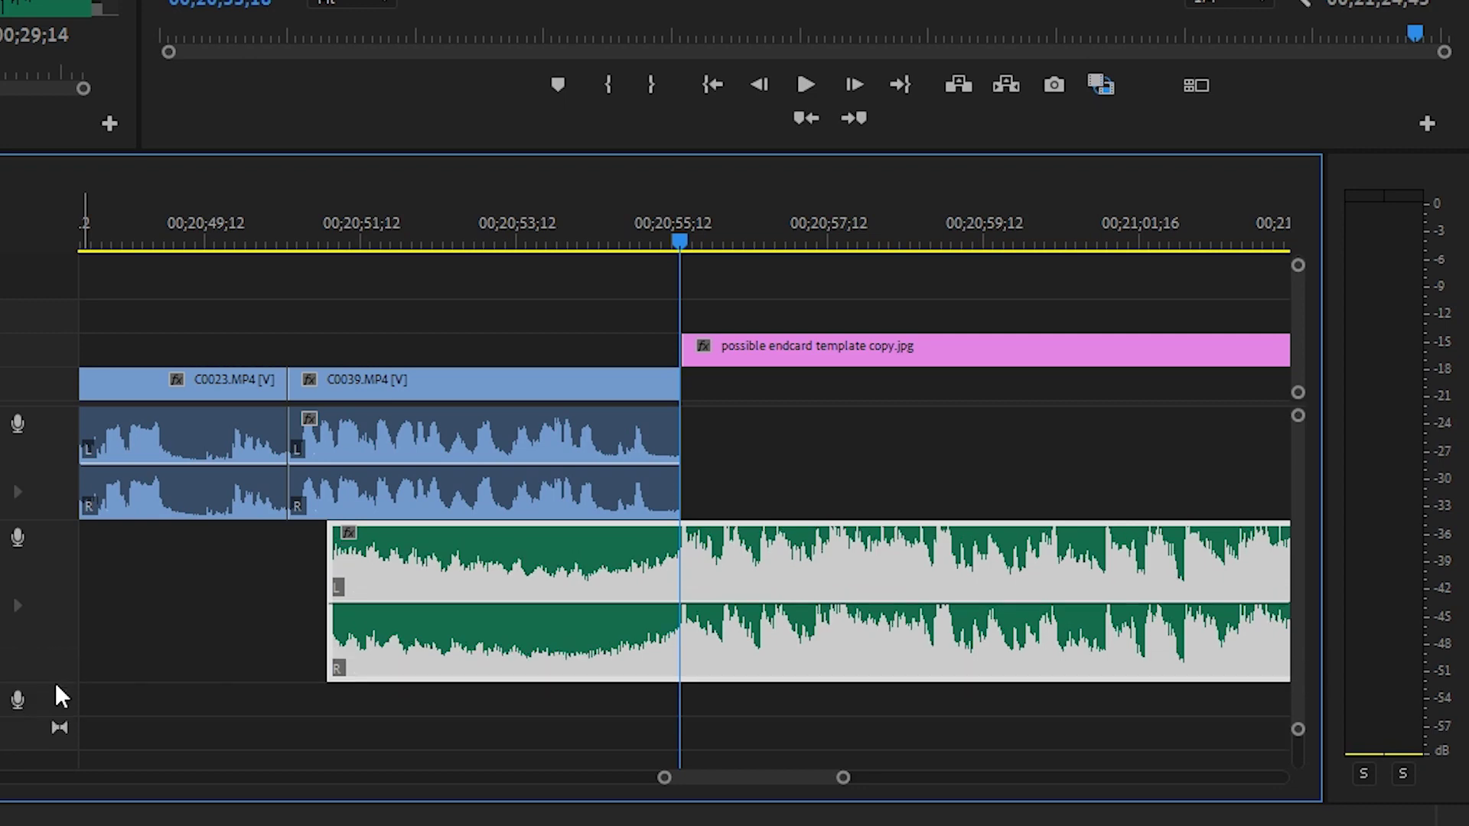
click(681, 603)
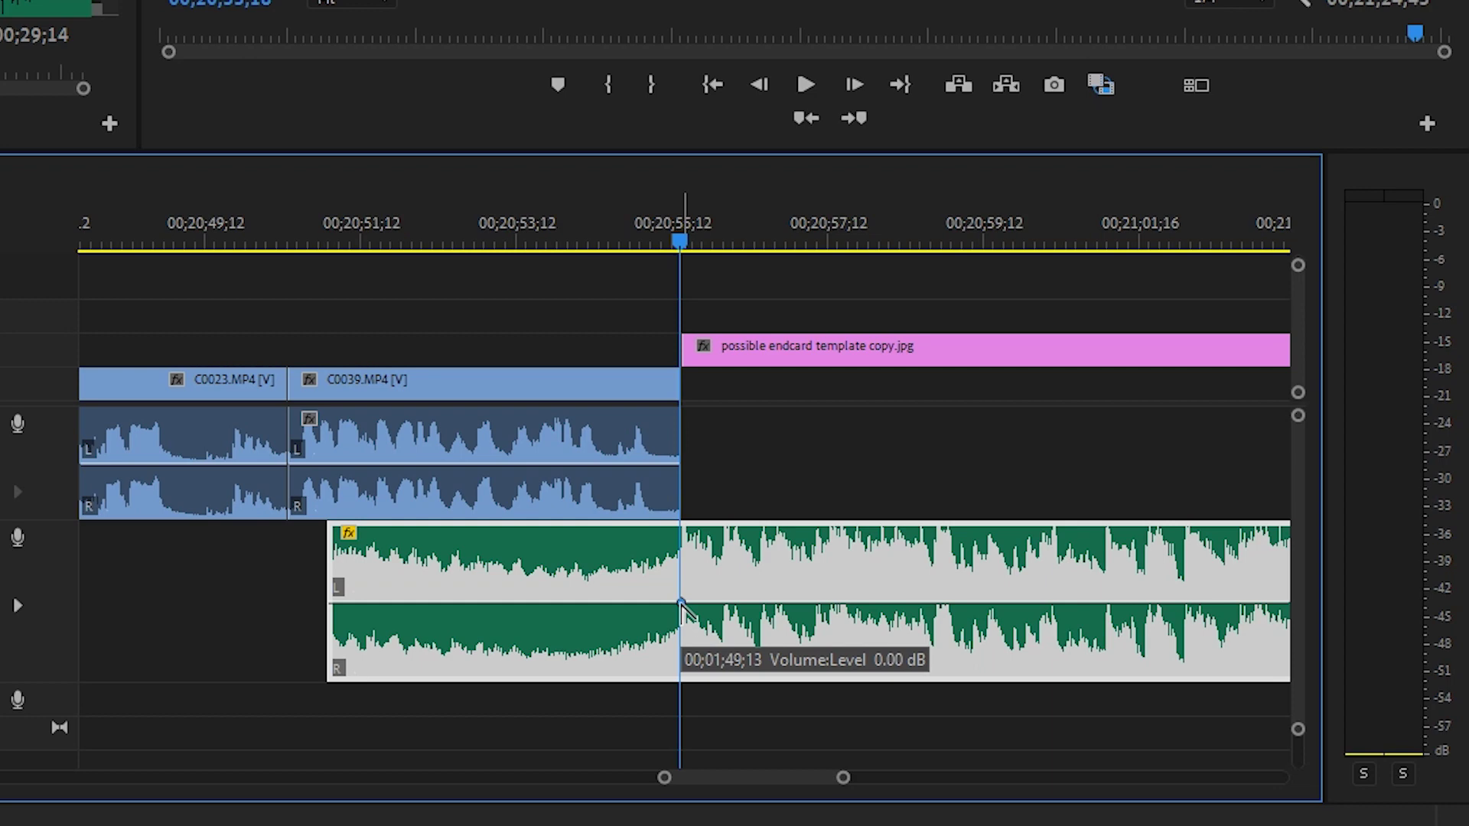
ctrl+click(656, 603)
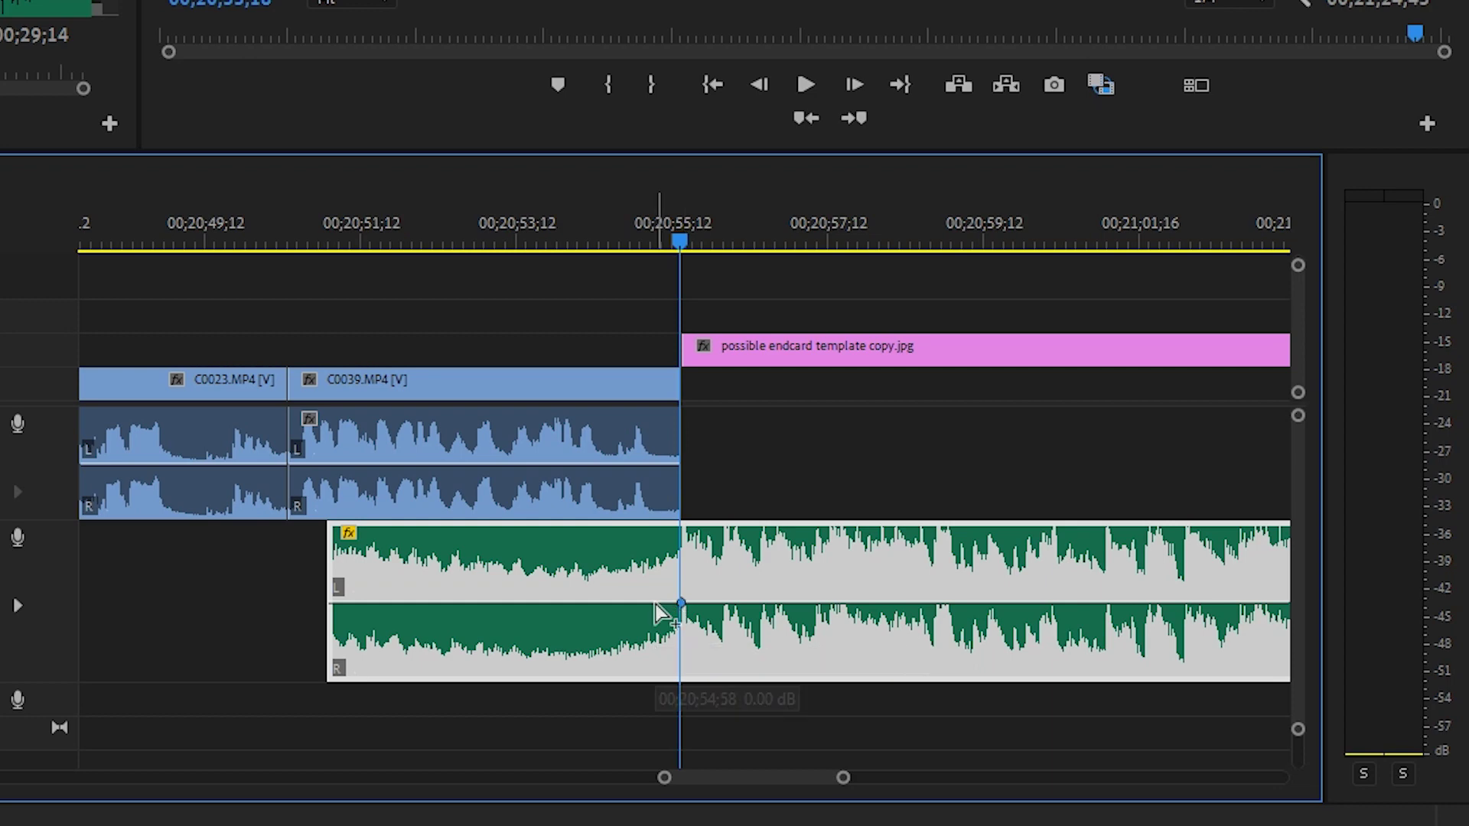
drag(656, 604, 679, 650)
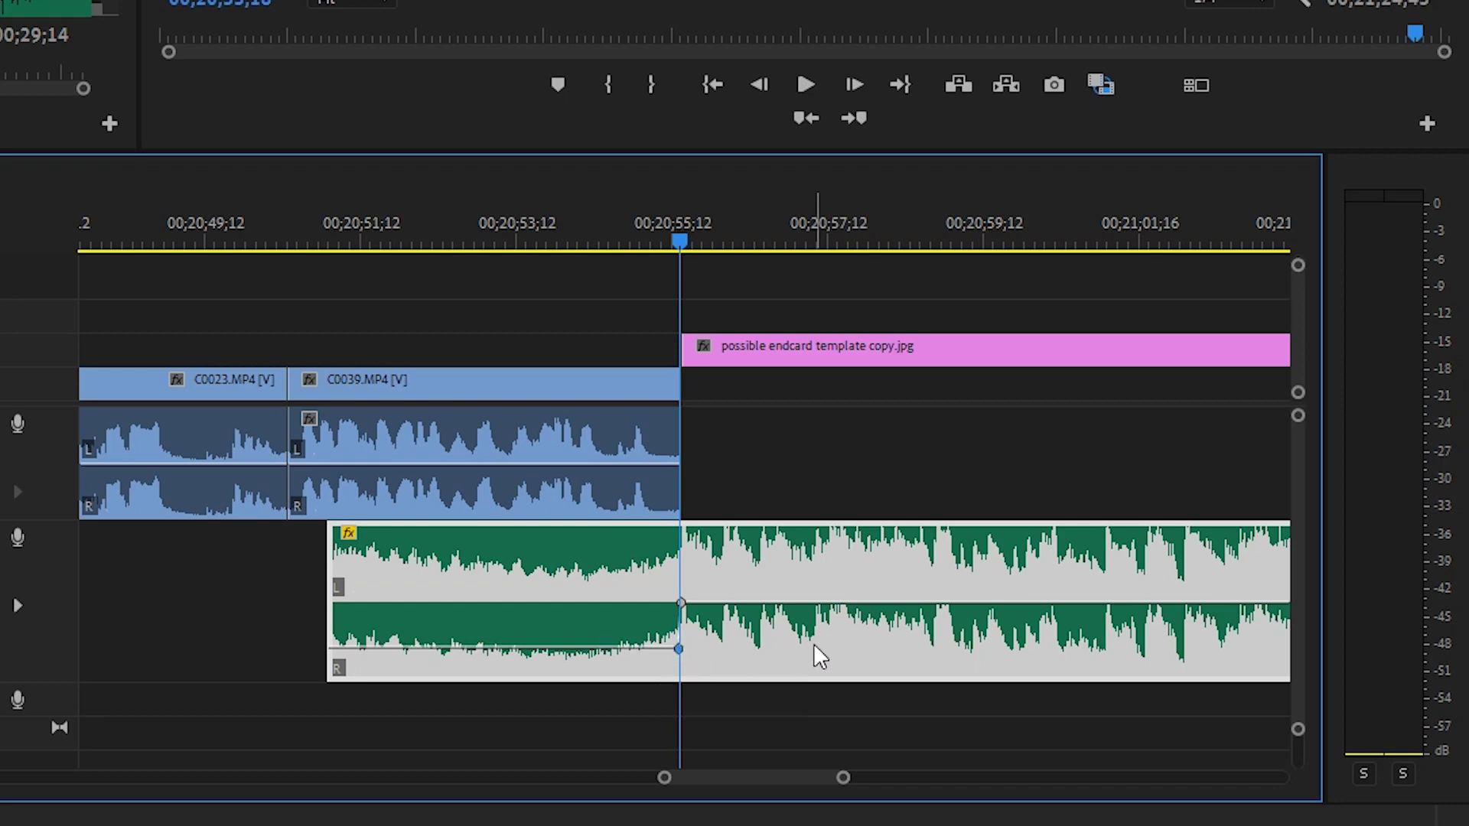
scroll(795, 631, down, 2)
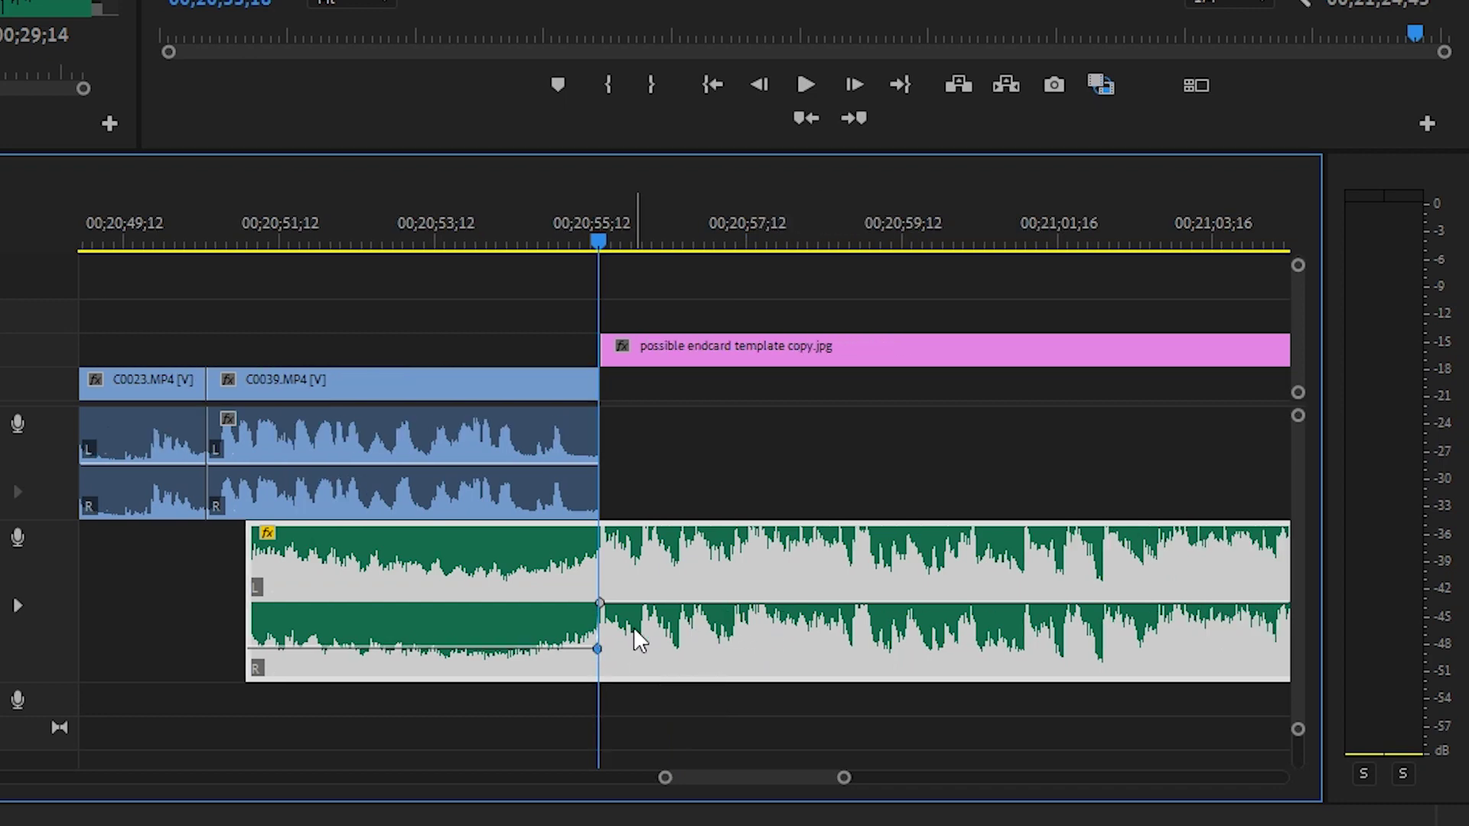
Add an A2 volume keyframe near 00;20;52 and pull it down to silence so the music fades up
drag(586, 228, 215, 269)
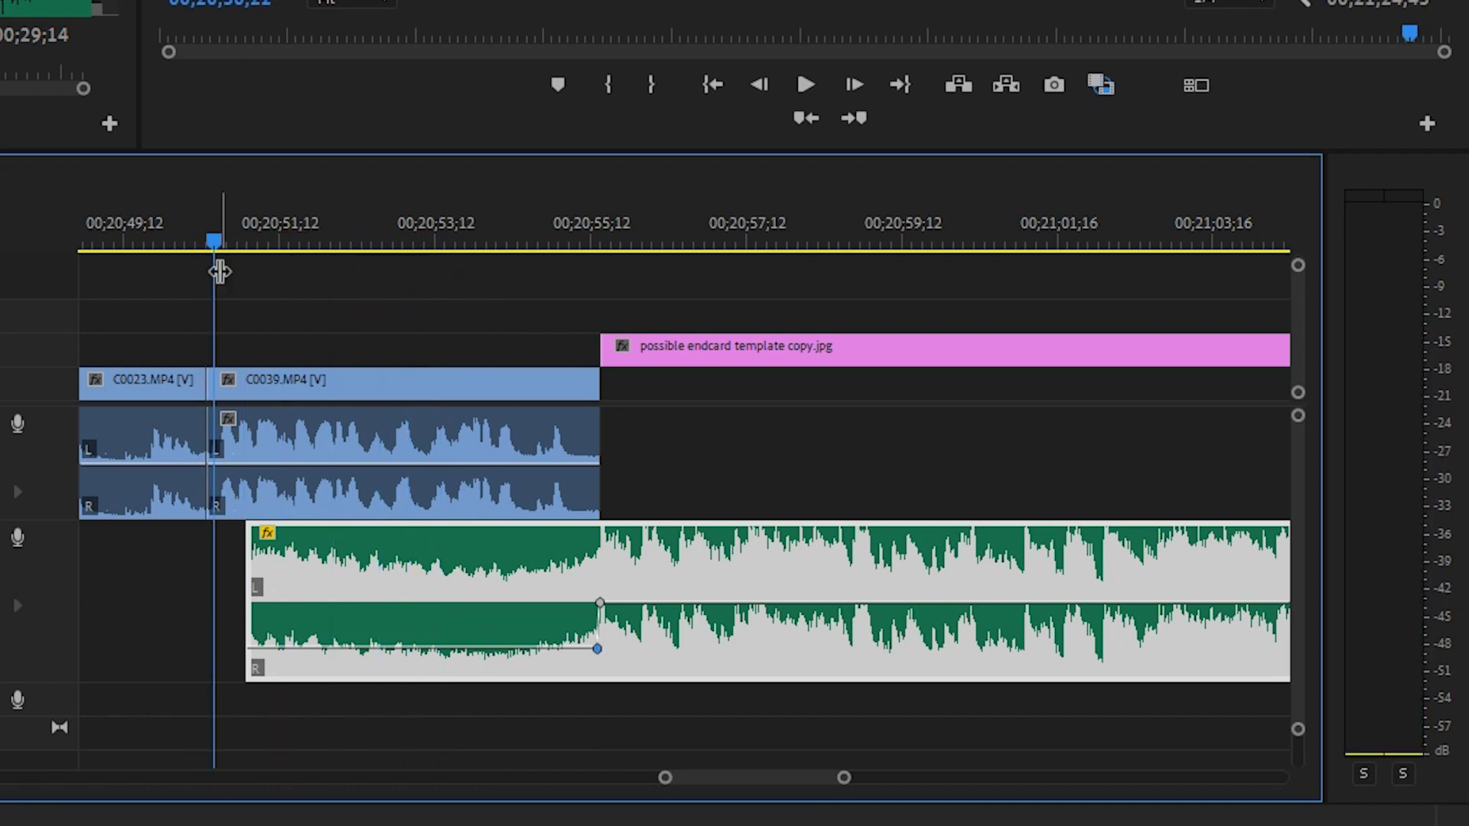
key(space)
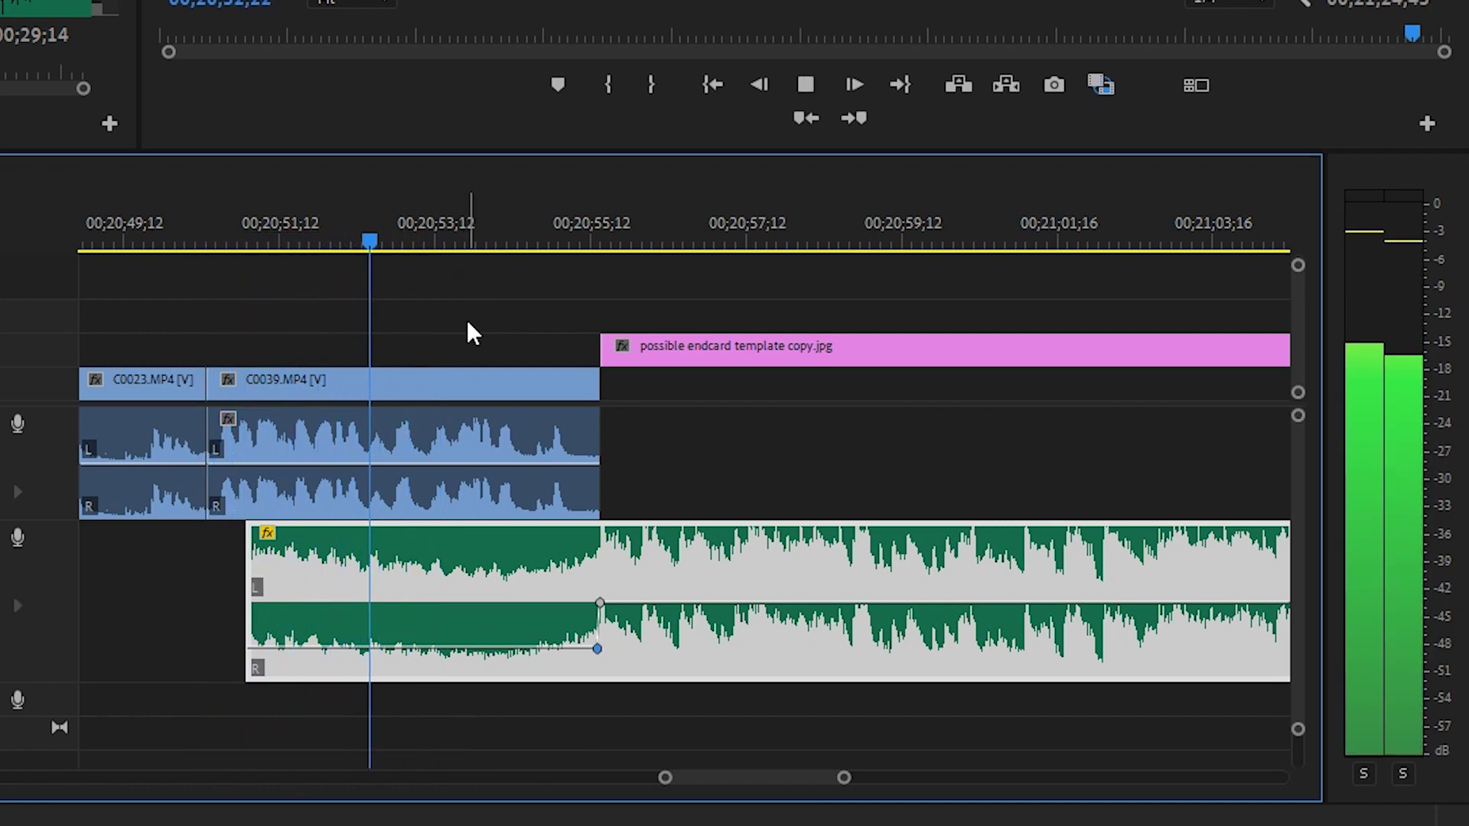
key(space)
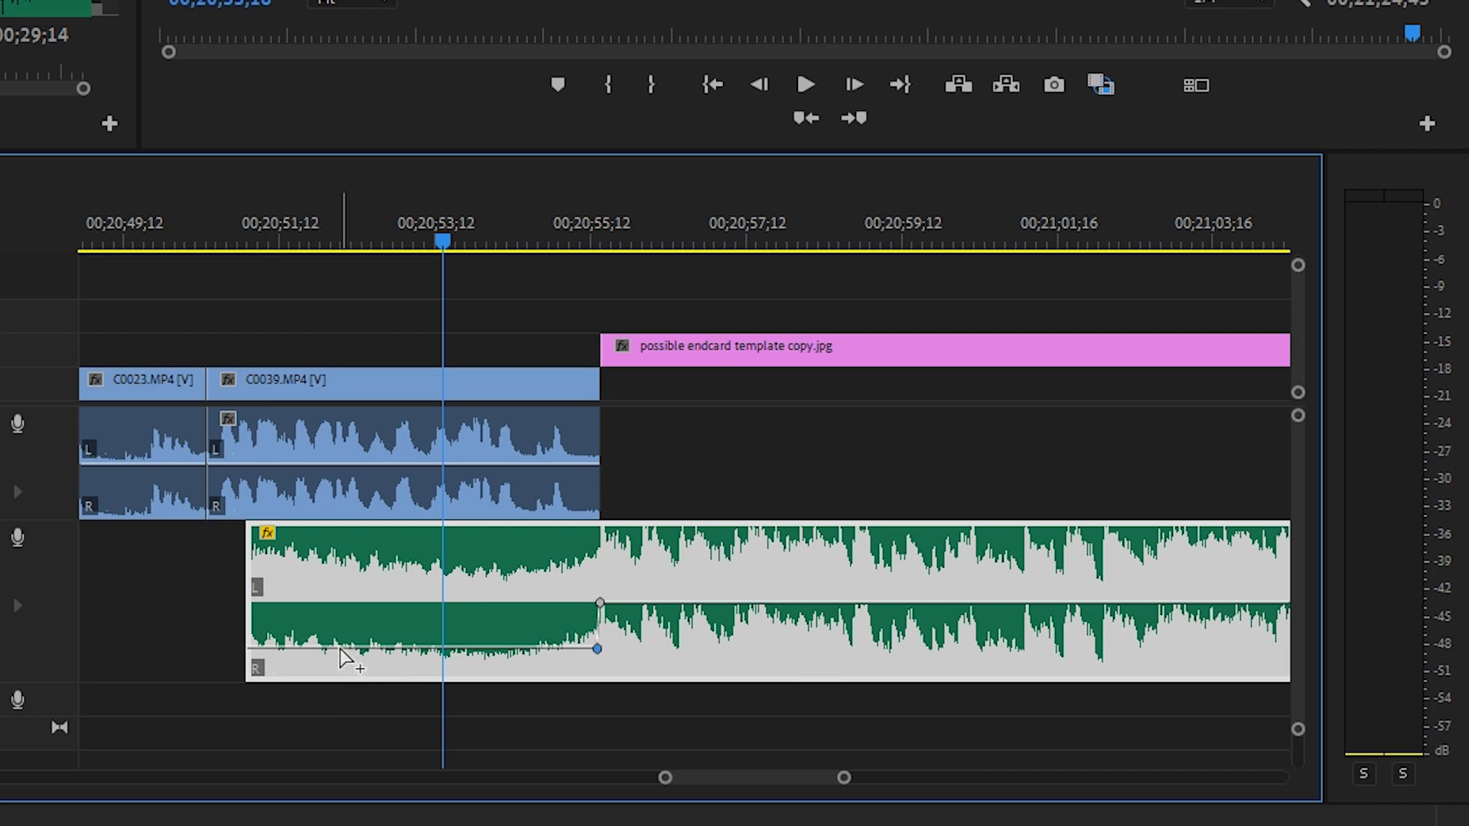
ctrl+click(342, 650)
drag(343, 650, 349, 672)
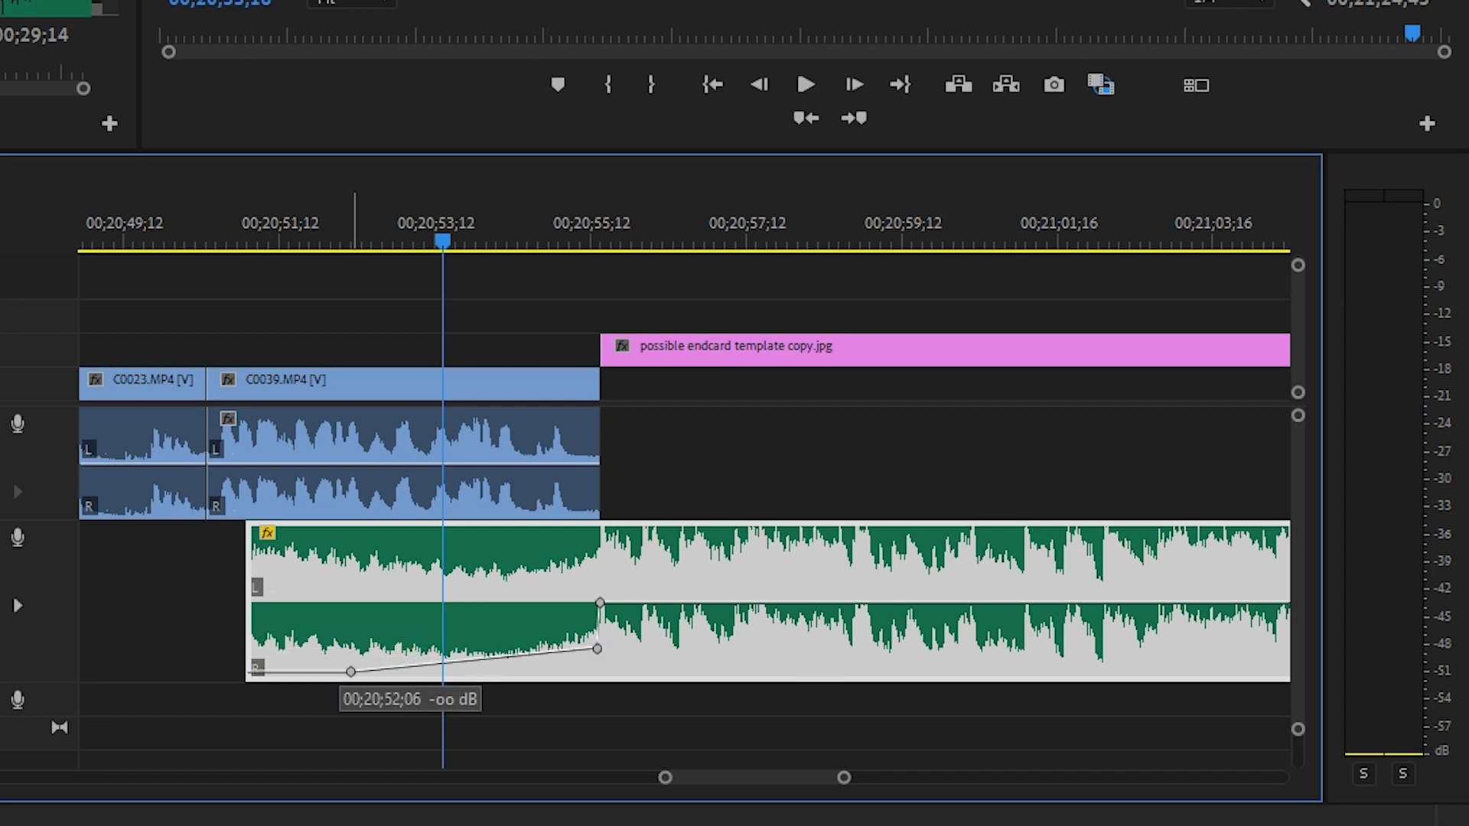
drag(465, 233, 593, 267)
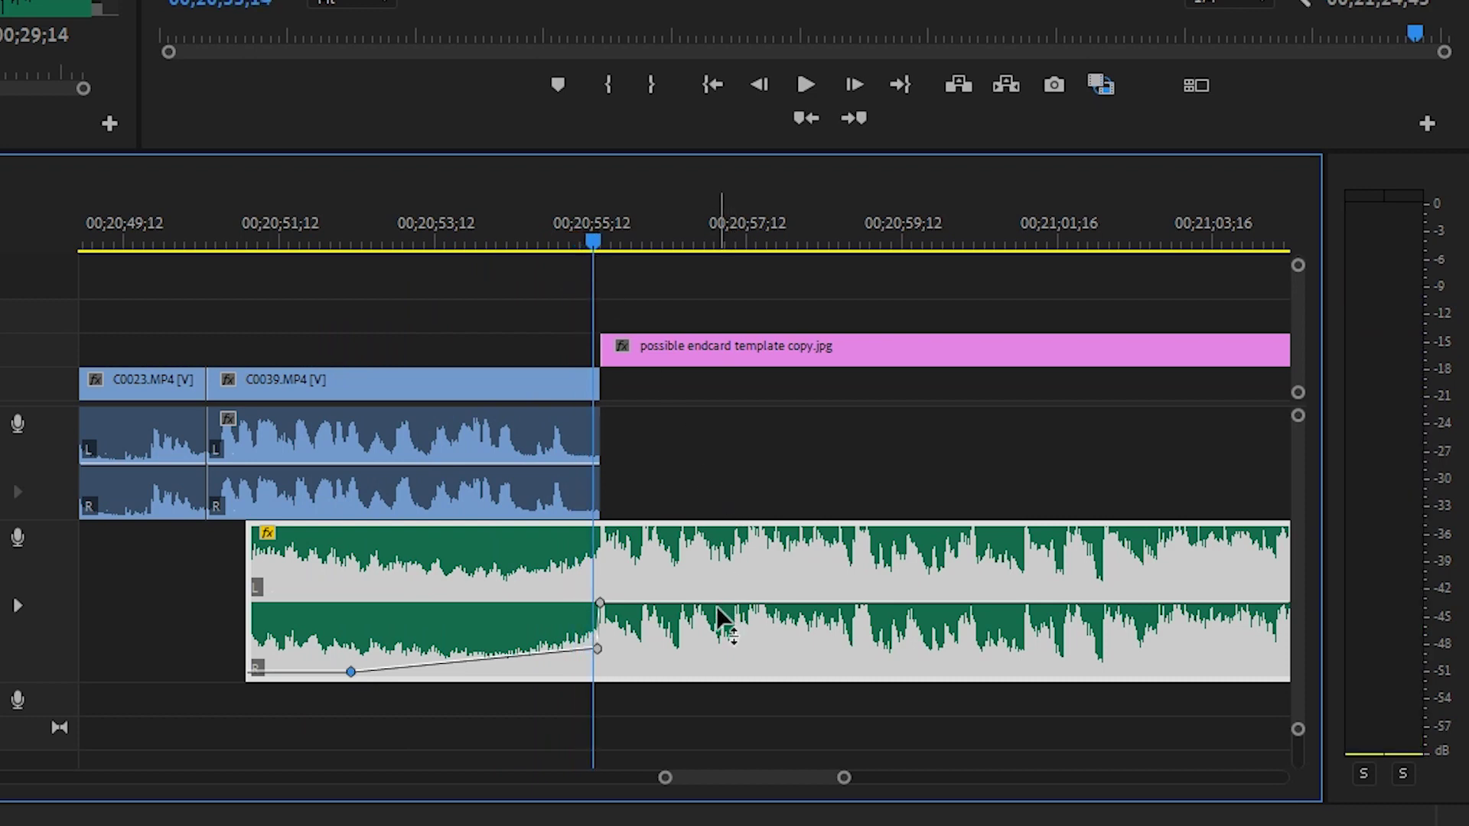
Lower the music under the end card to about -2.55 dB, then replay from around 00;20;51 to check it
key(space)
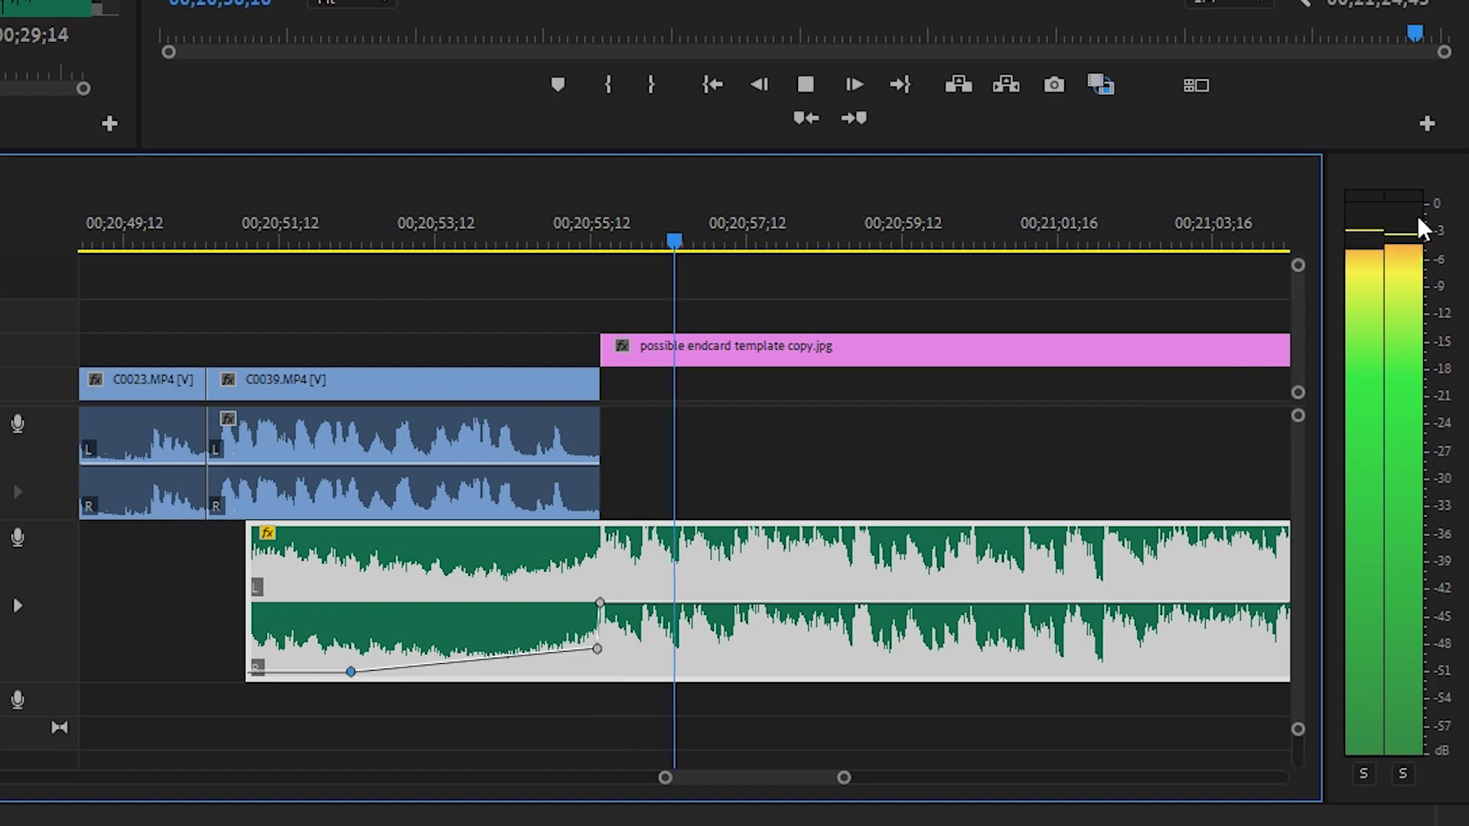
key(space)
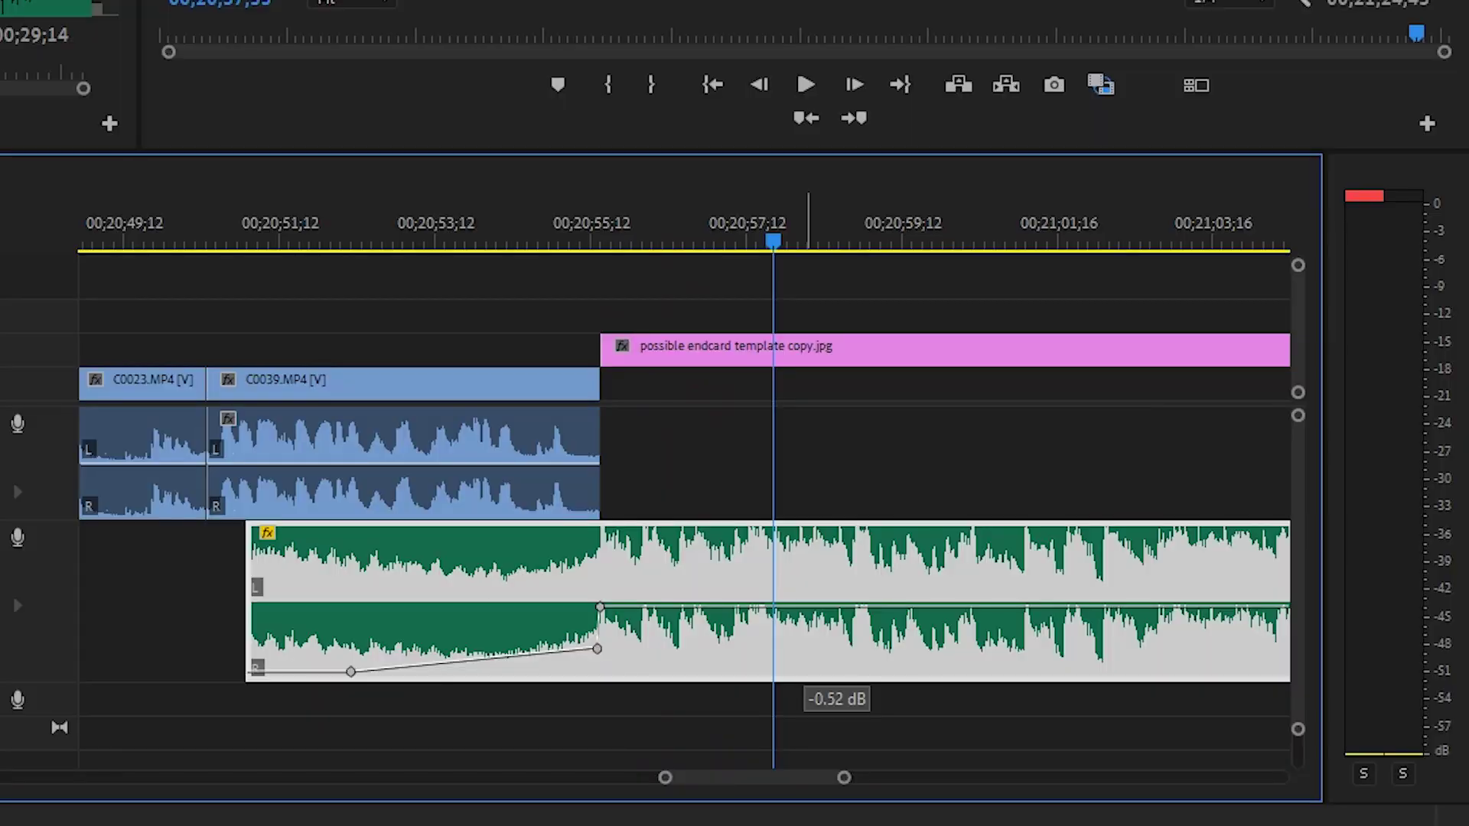
drag(811, 606, 809, 619)
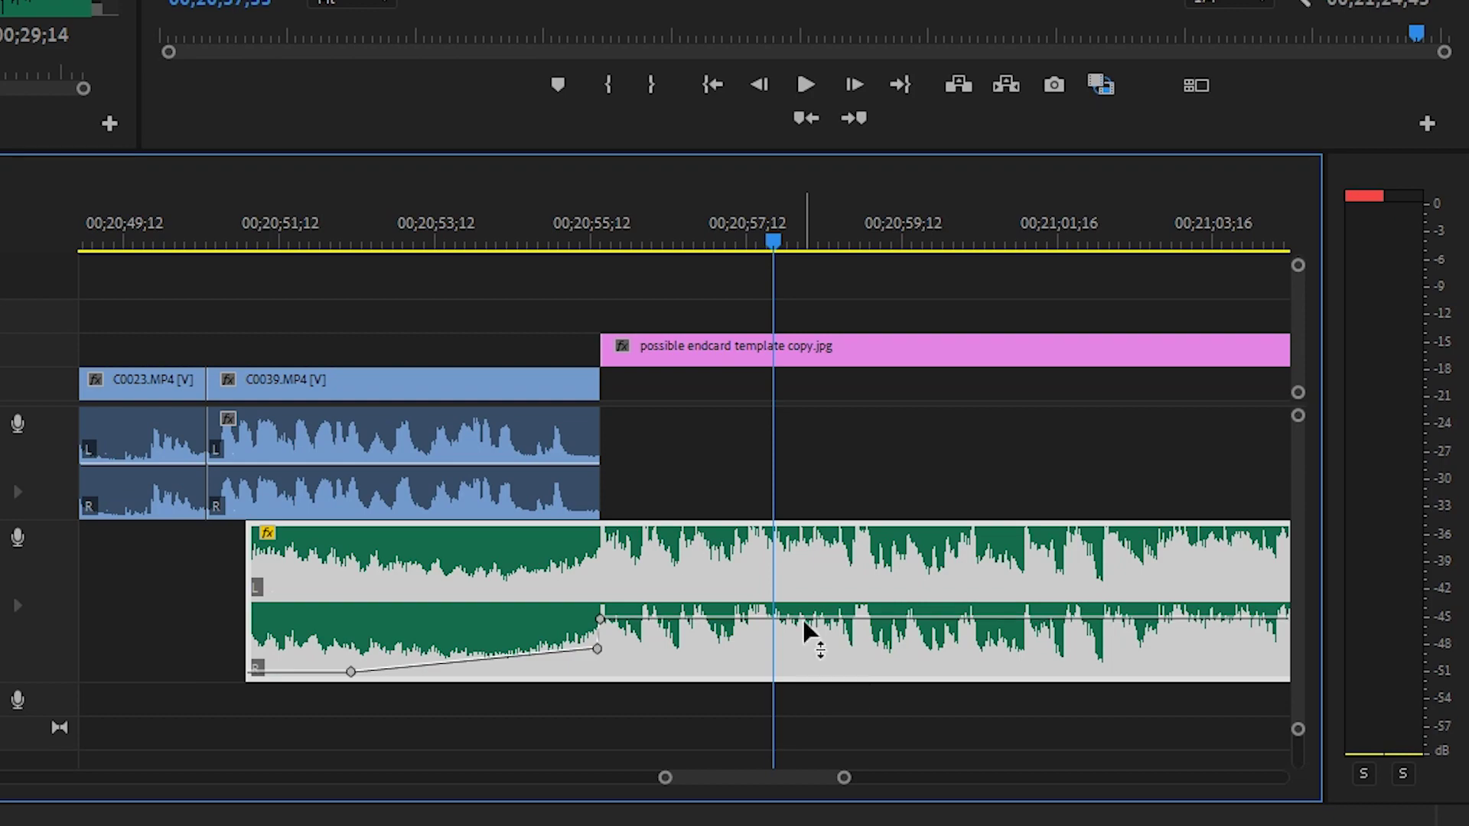
key(space)
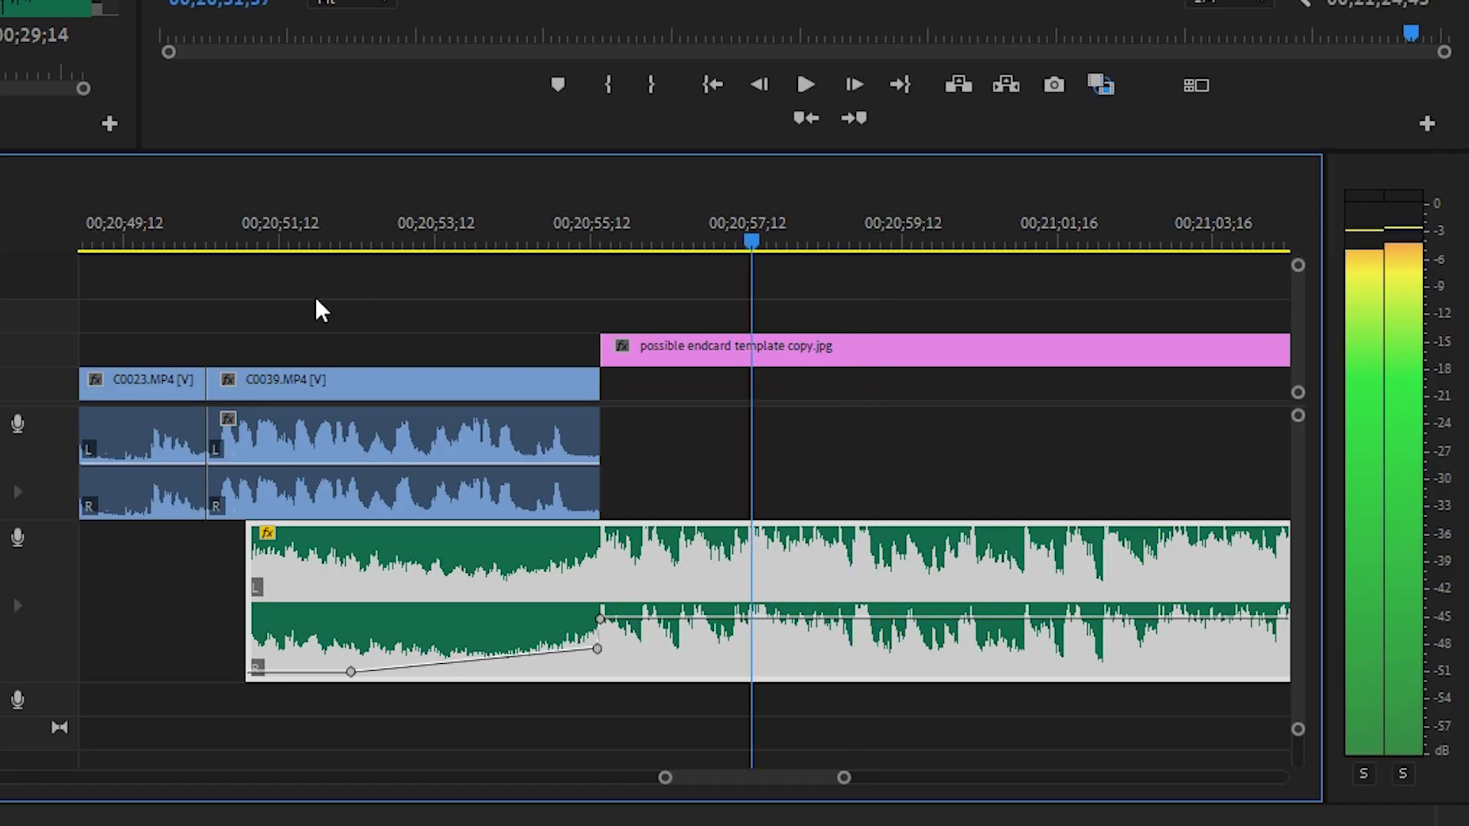
click(292, 306)
key(space)
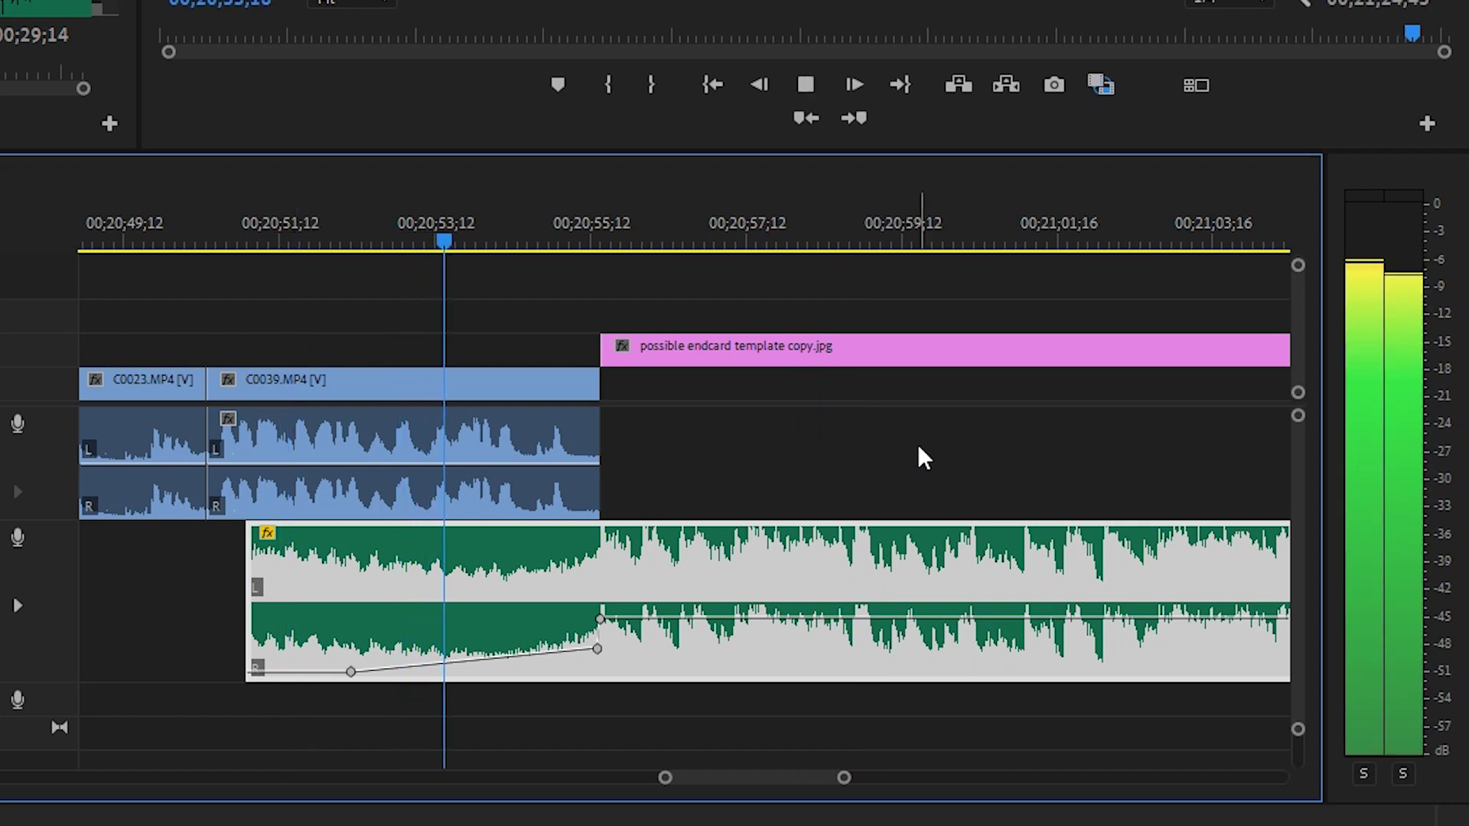